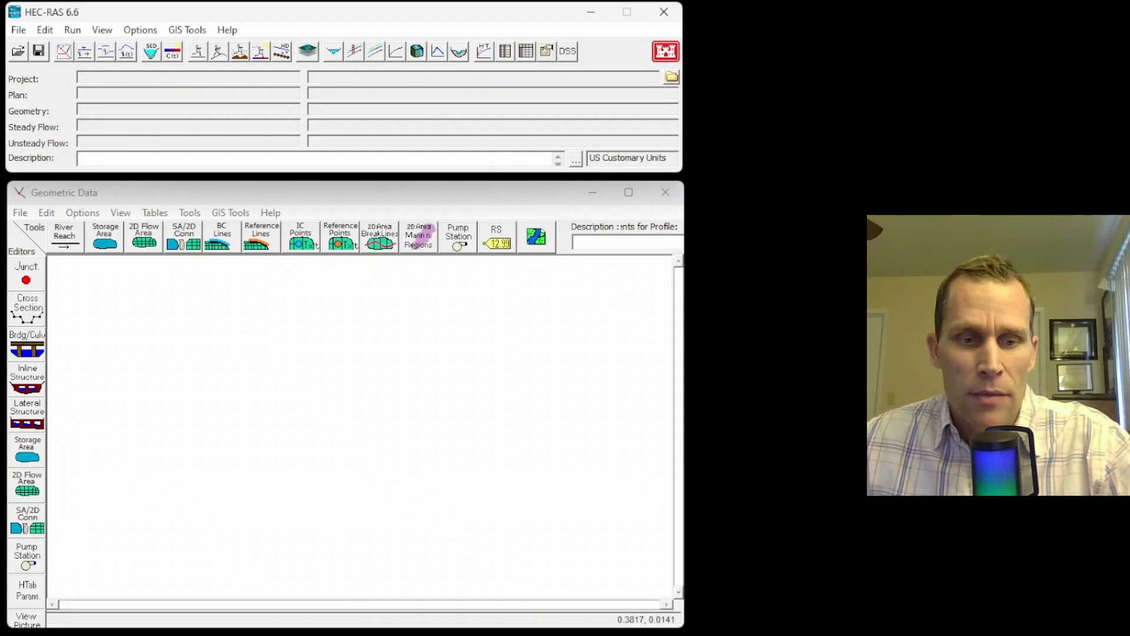
# Step: Switch to the Notepad++ notes and read the exercise question about the number of sluice gates required
pyautogui.click(190, 635)
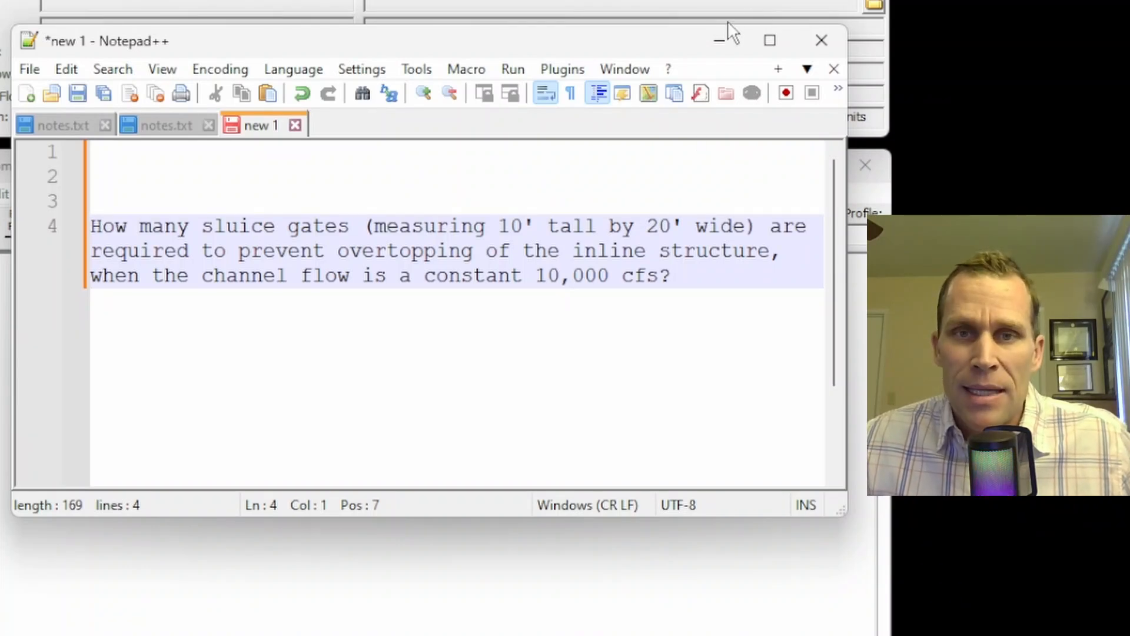
pyautogui.click(720, 41)
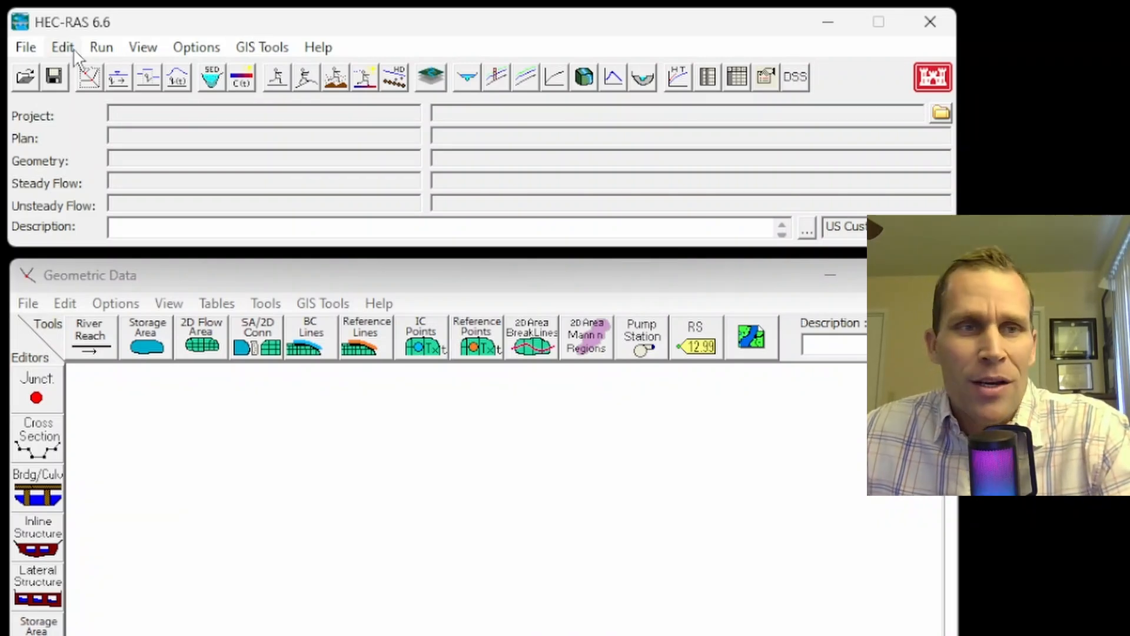
# Step: Start a new project in the Exercises\10 - Inline Structures\project folder under the default project folder
pyautogui.click(28, 50)
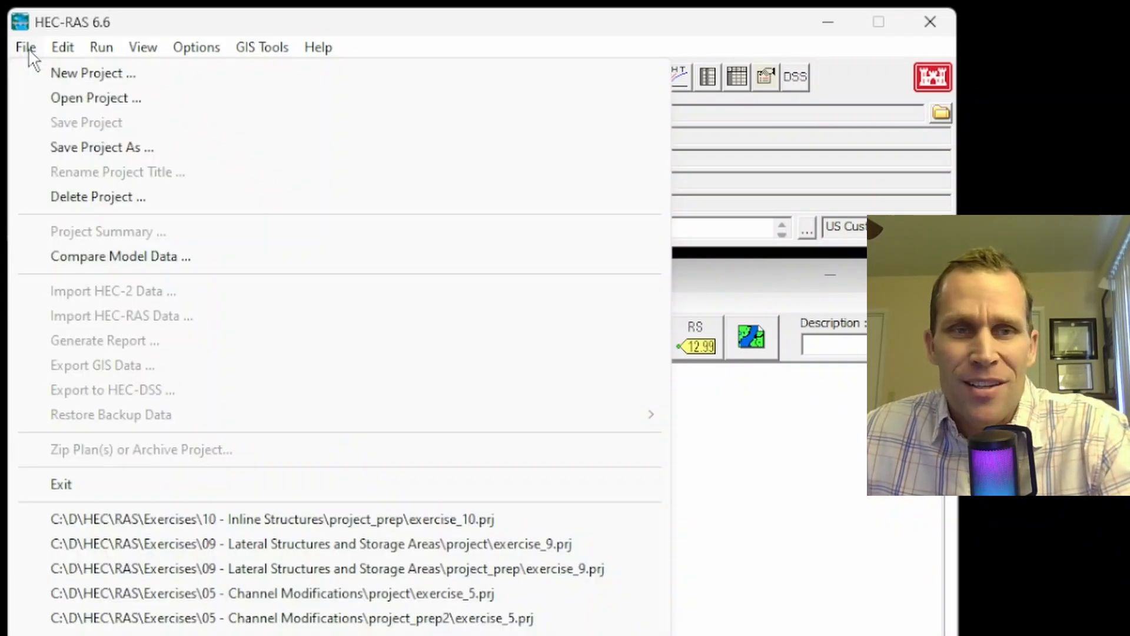
pyautogui.click(56, 76)
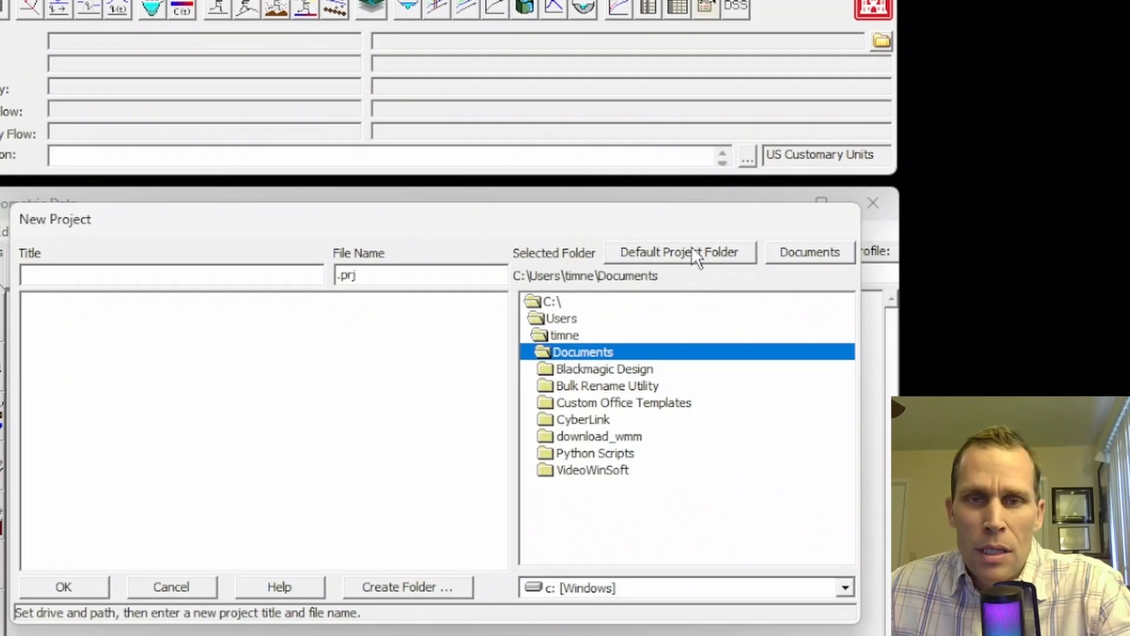
pyautogui.click(693, 249)
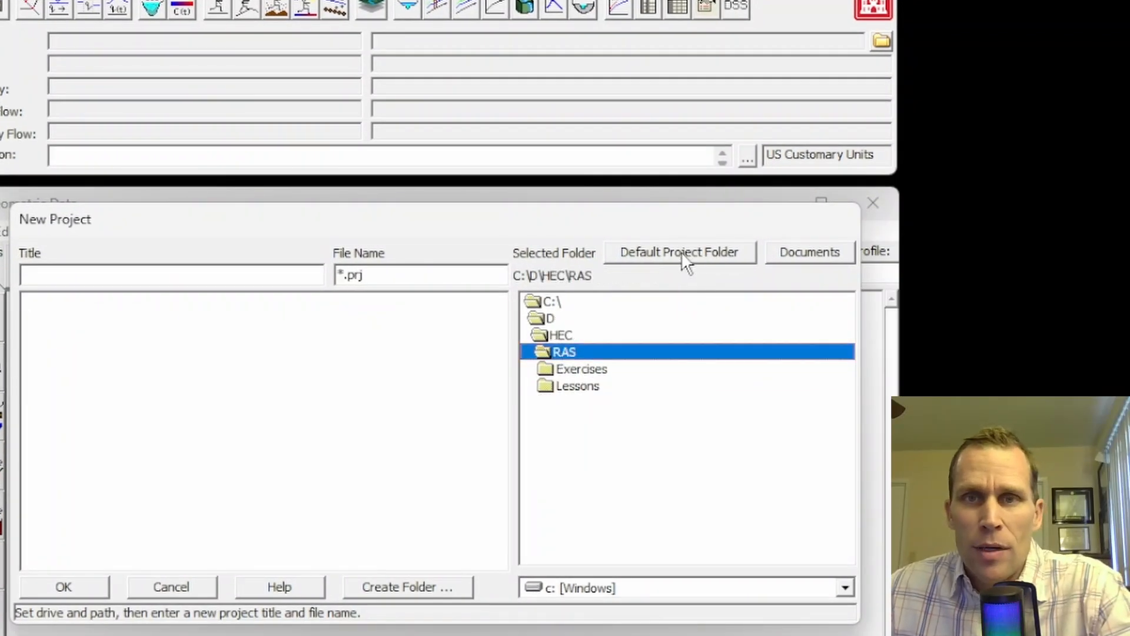
pyautogui.doubleClick(580, 369)
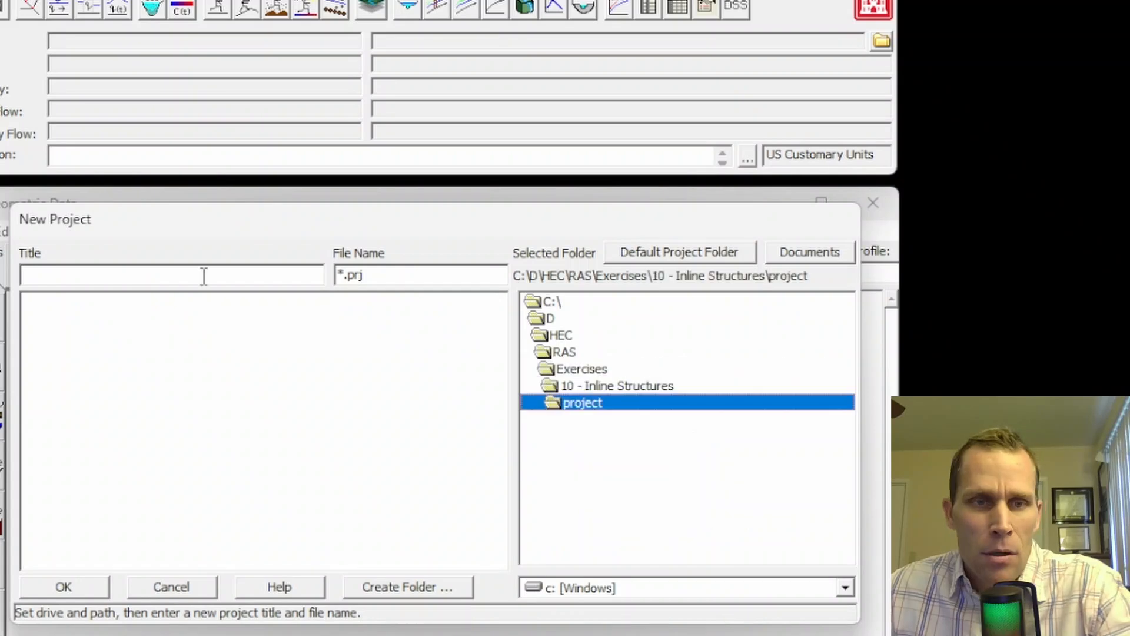
# Step: Title the new project exercise_10 and create it with US Customary Units
pyautogui.click(204, 276)
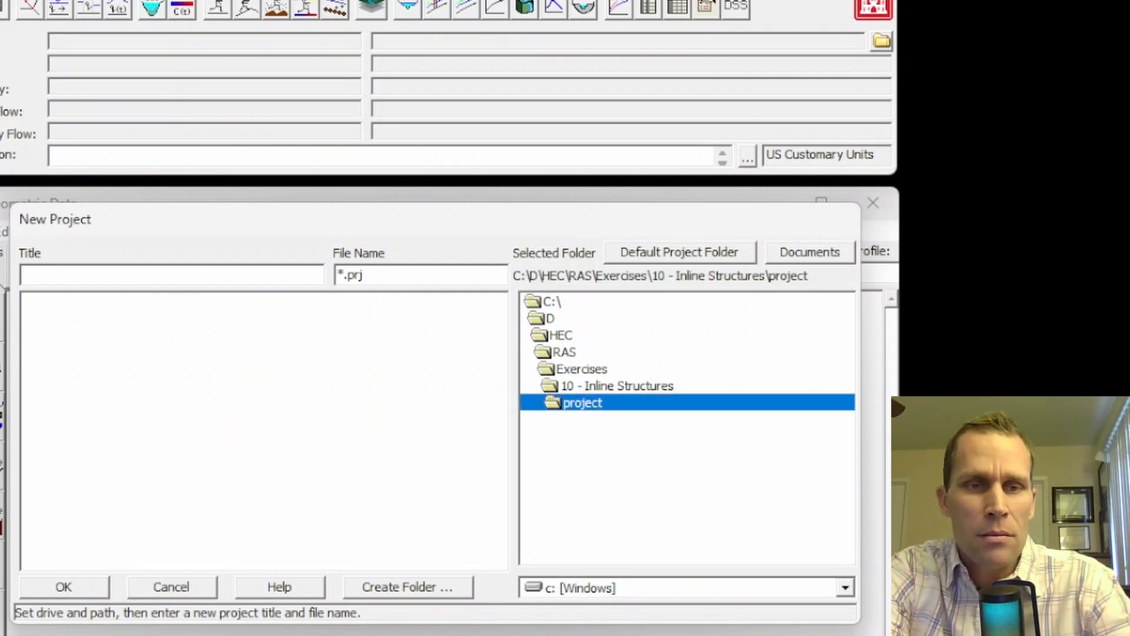
pyautogui.write('exercise_1`0')
pyautogui.press('Left')
pyautogui.press('BackSpace')
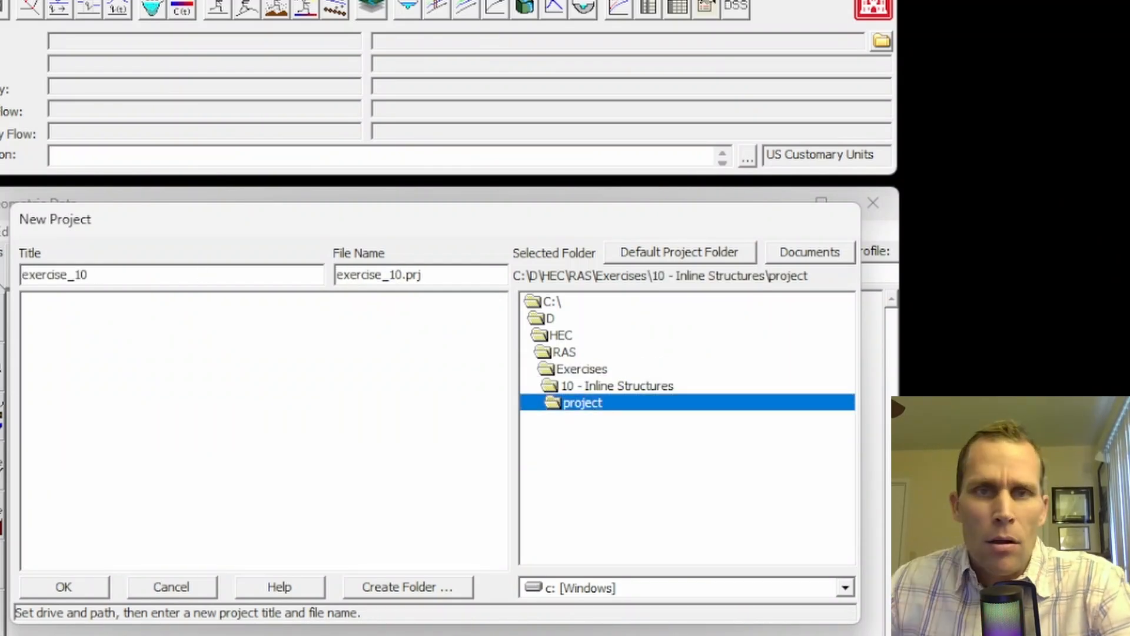
pyautogui.click(62, 588)
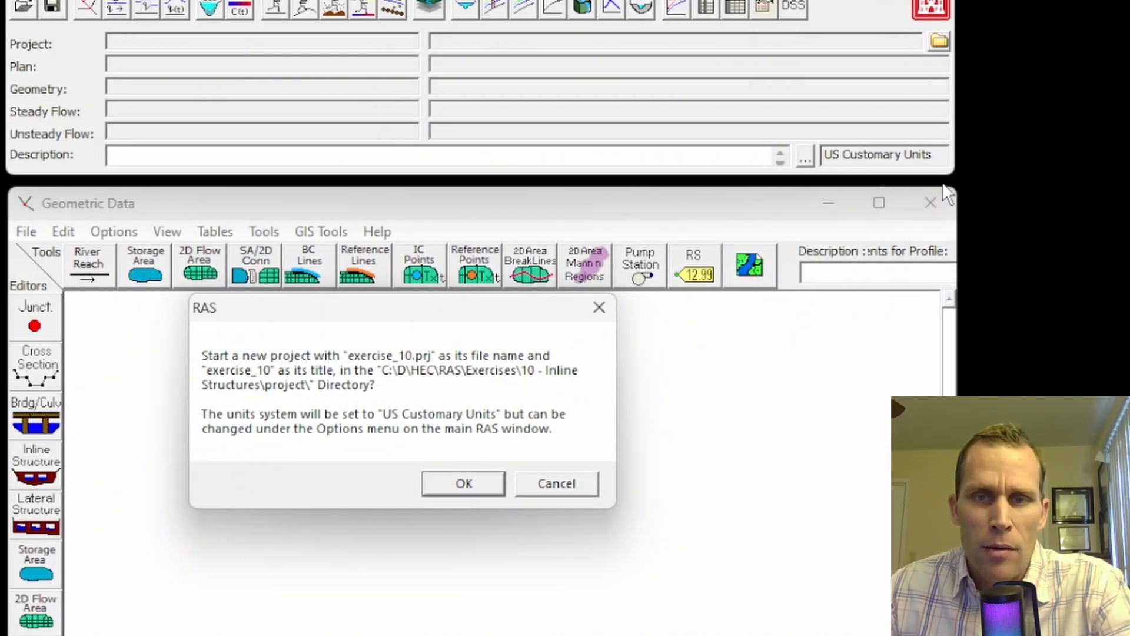
pyautogui.click(464, 485)
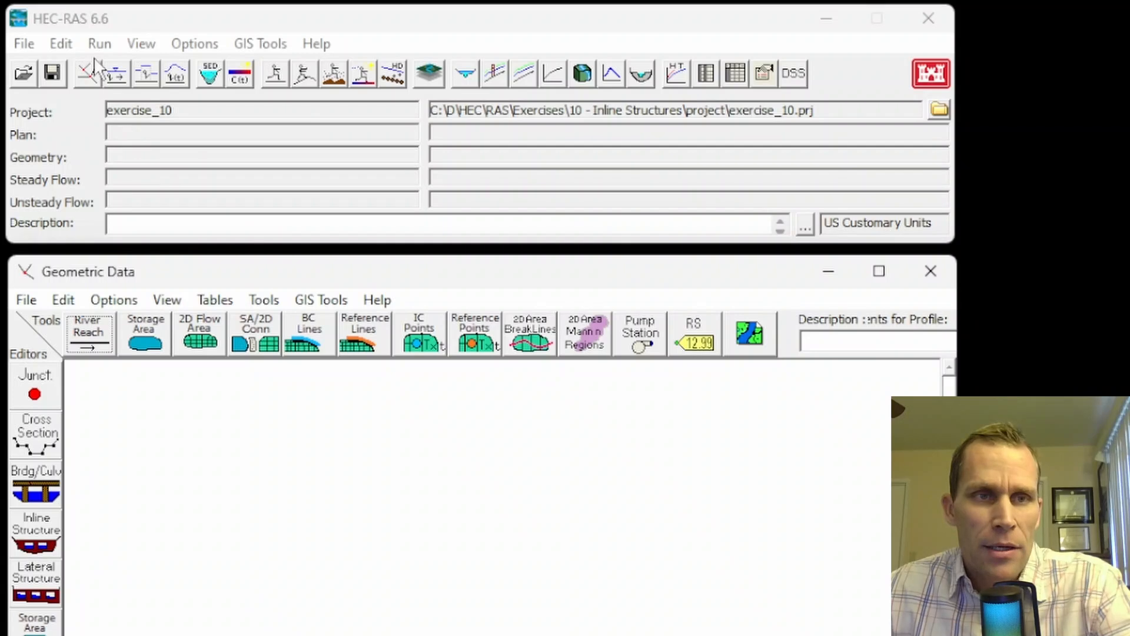
# Step: Draw a gently curving river reach, about 0.8 units long, running downstream from top to bottom of the geometry schematic
pyautogui.click(63, 44)
pyautogui.click(103, 68)
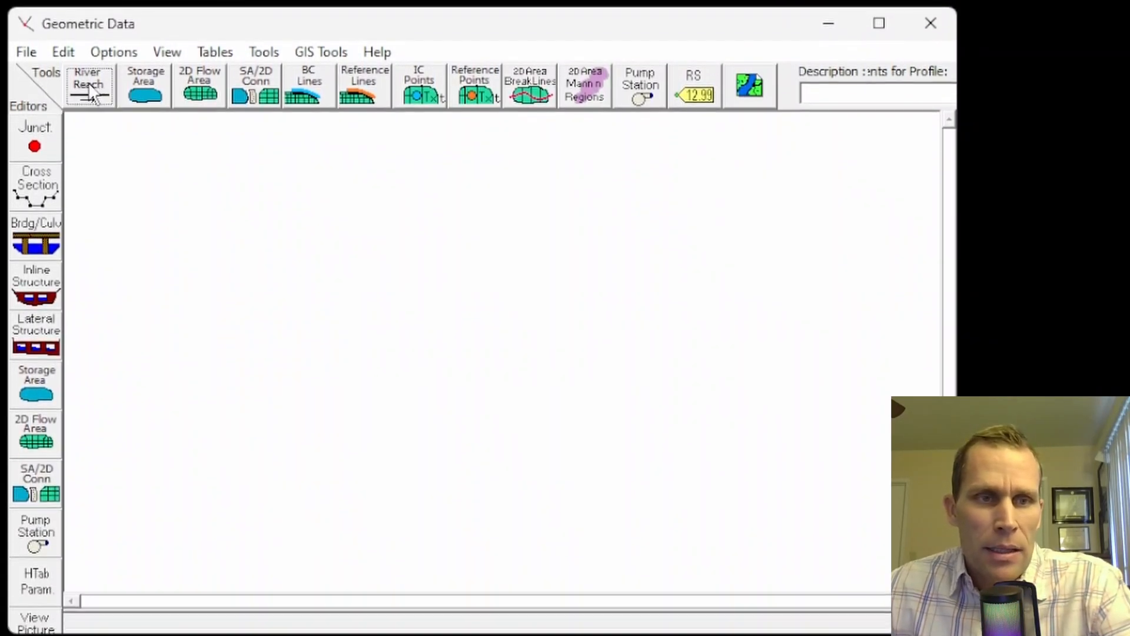
pyautogui.click(91, 88)
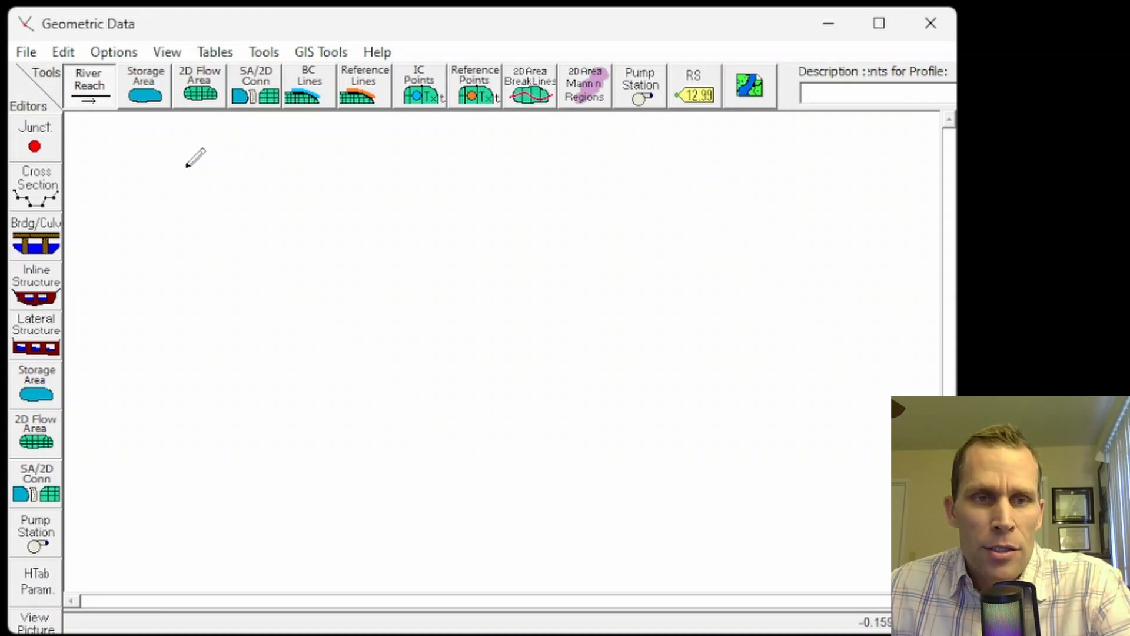
pyautogui.click(168, 158)
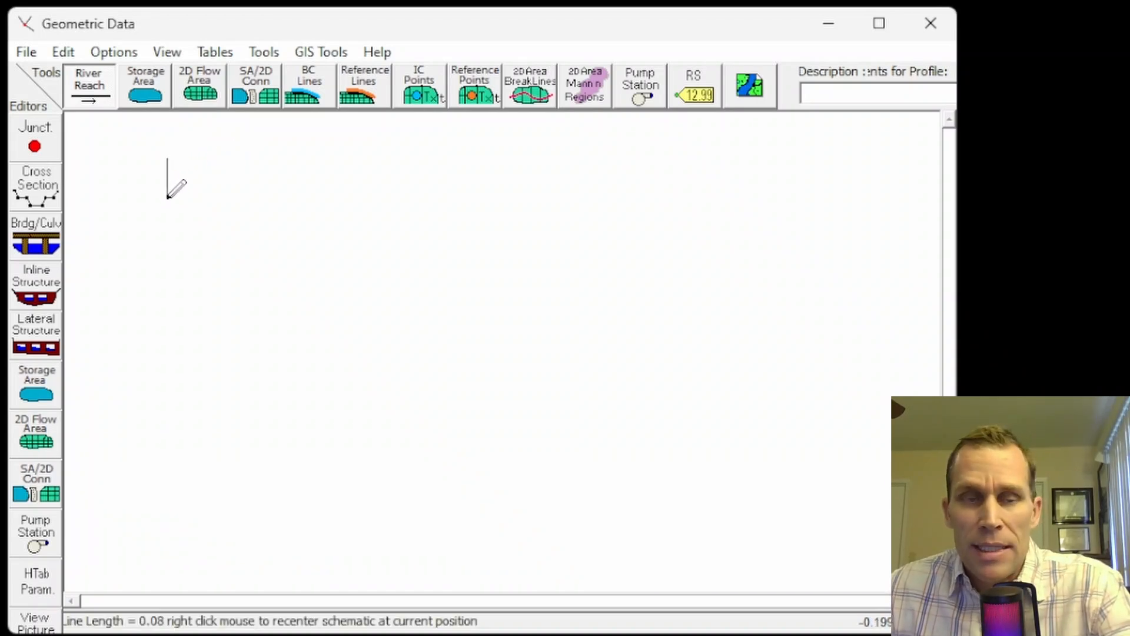
pyautogui.click(180, 303)
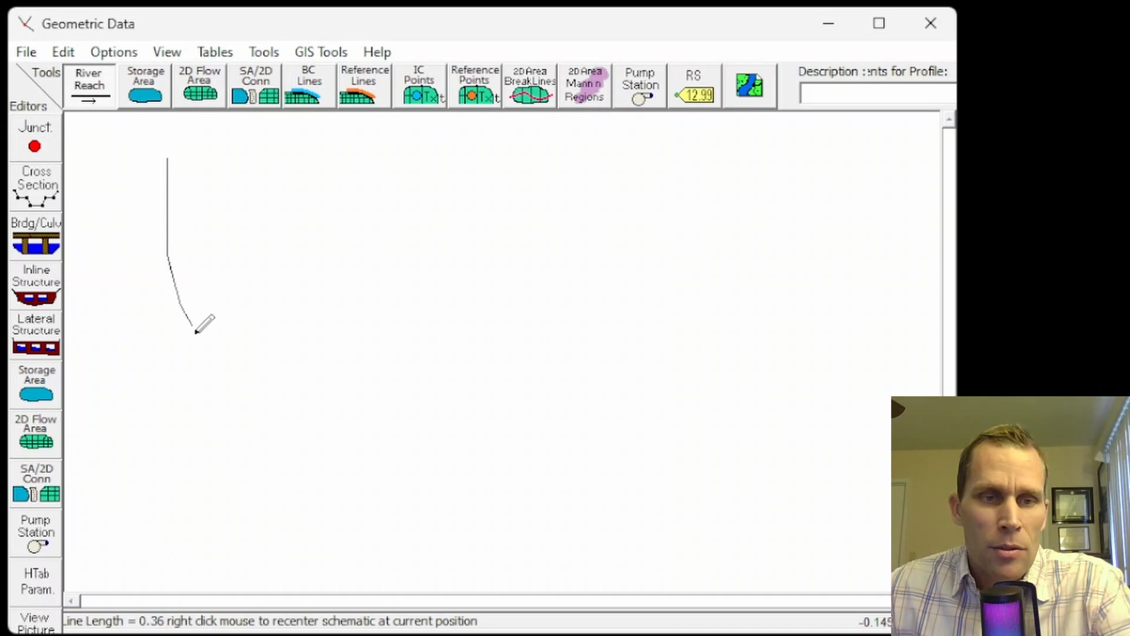
pyautogui.click(243, 406)
pyautogui.click(255, 473)
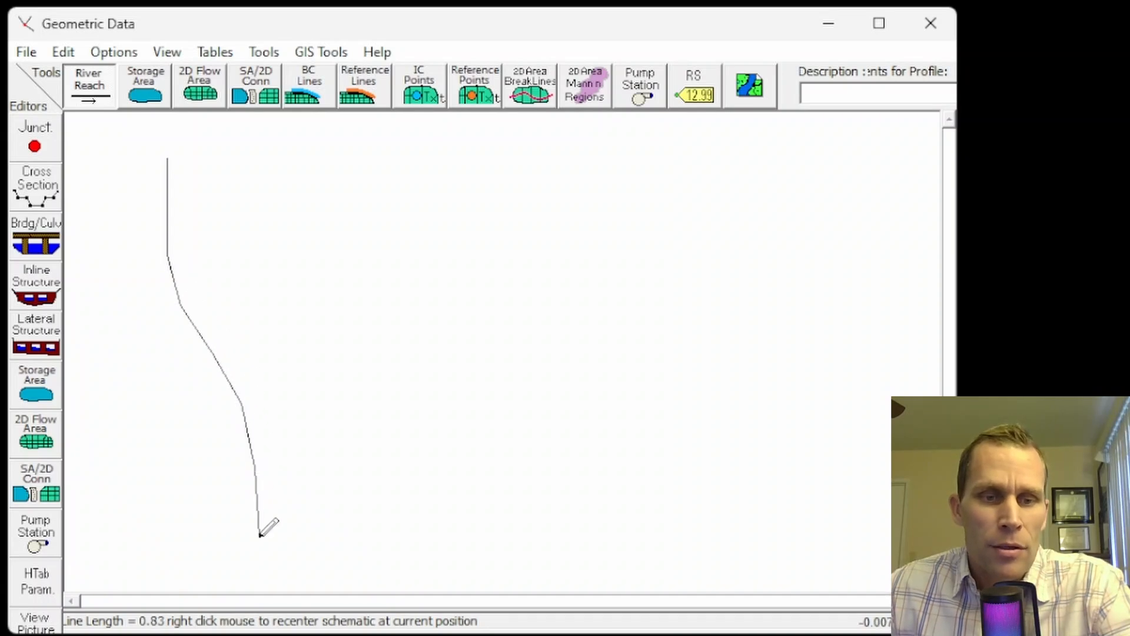
pyautogui.doubleClick(251, 545)
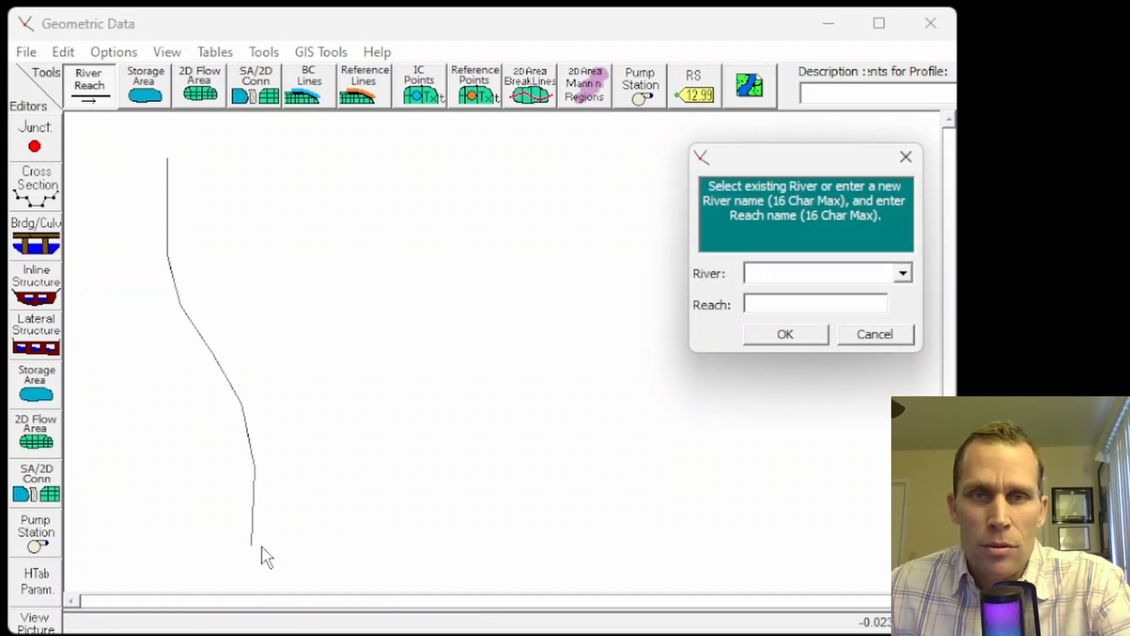
# Step: Name the drawn river River A and its reach Reach 1
pyautogui.moveTo(802, 167); pyautogui.dragTo(372, 133)
pyautogui.write('River A')
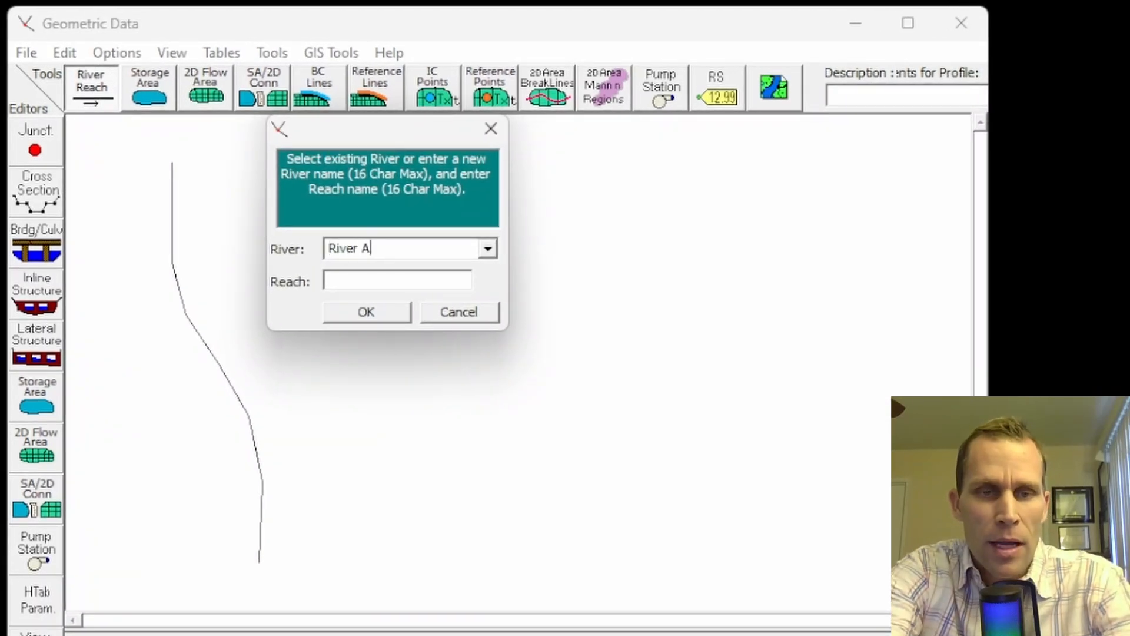
pyautogui.press('Tab')
pyautogui.write('Reach 1')
pyautogui.press('Return')
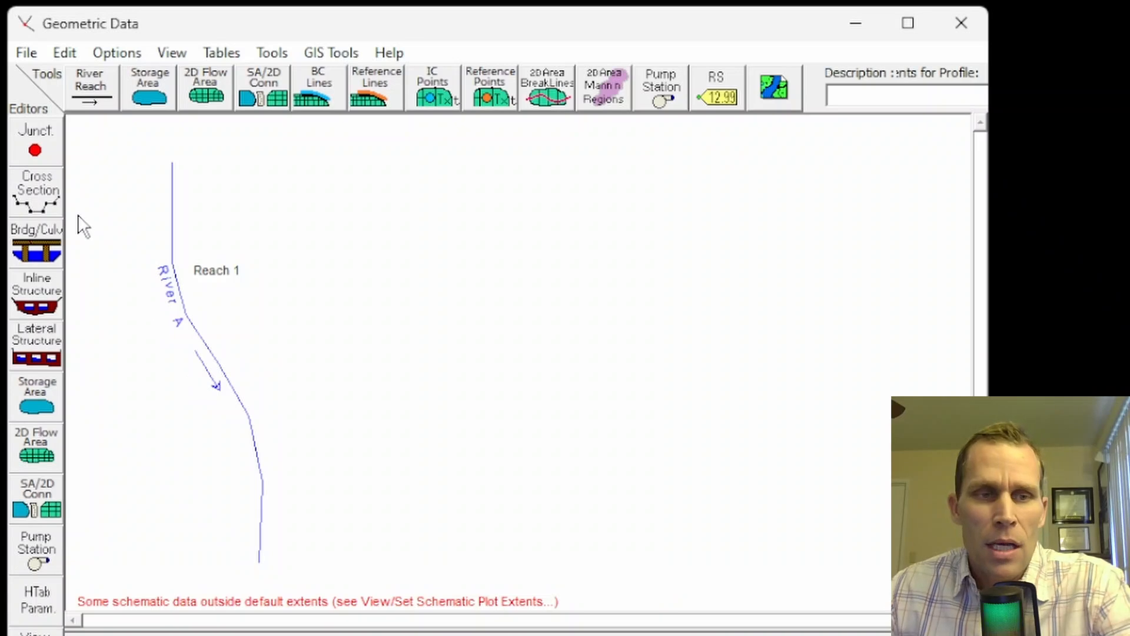
# Step: Add a new cross section at river station 0 on River A, Reach 1
pyautogui.click(35, 203)
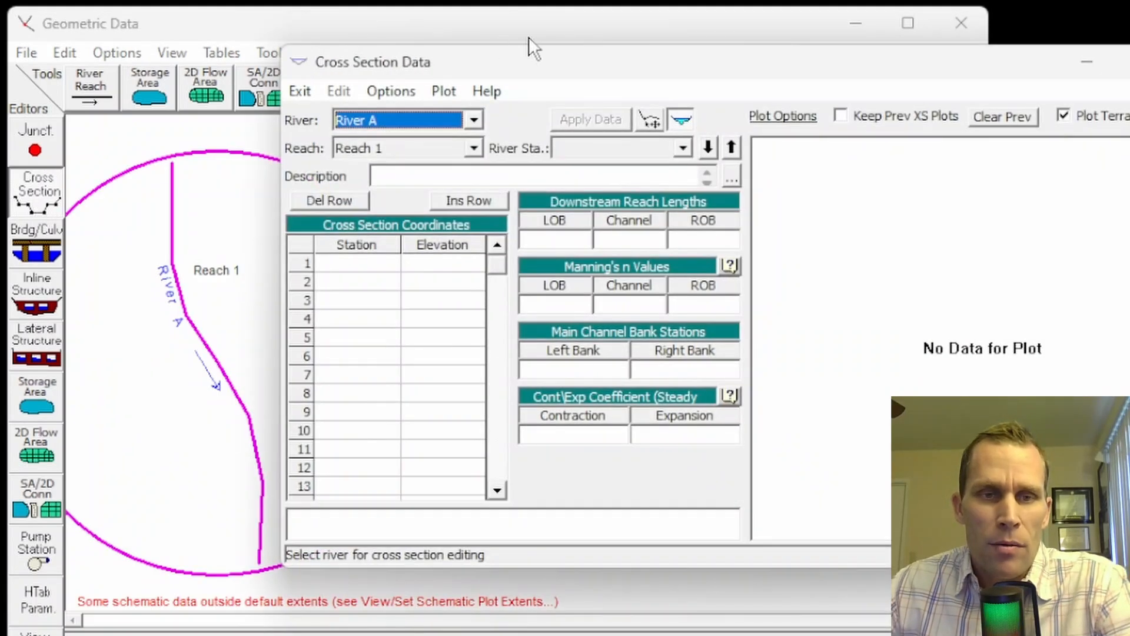
pyautogui.moveTo(561, 59); pyautogui.dragTo(608, 42)
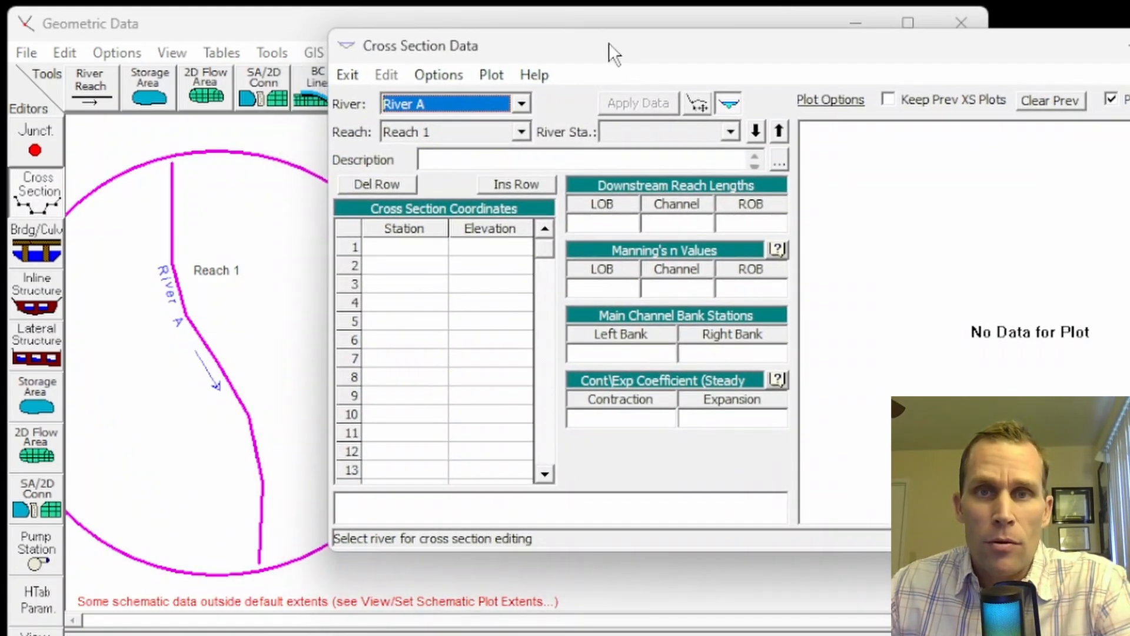
pyautogui.click(443, 75)
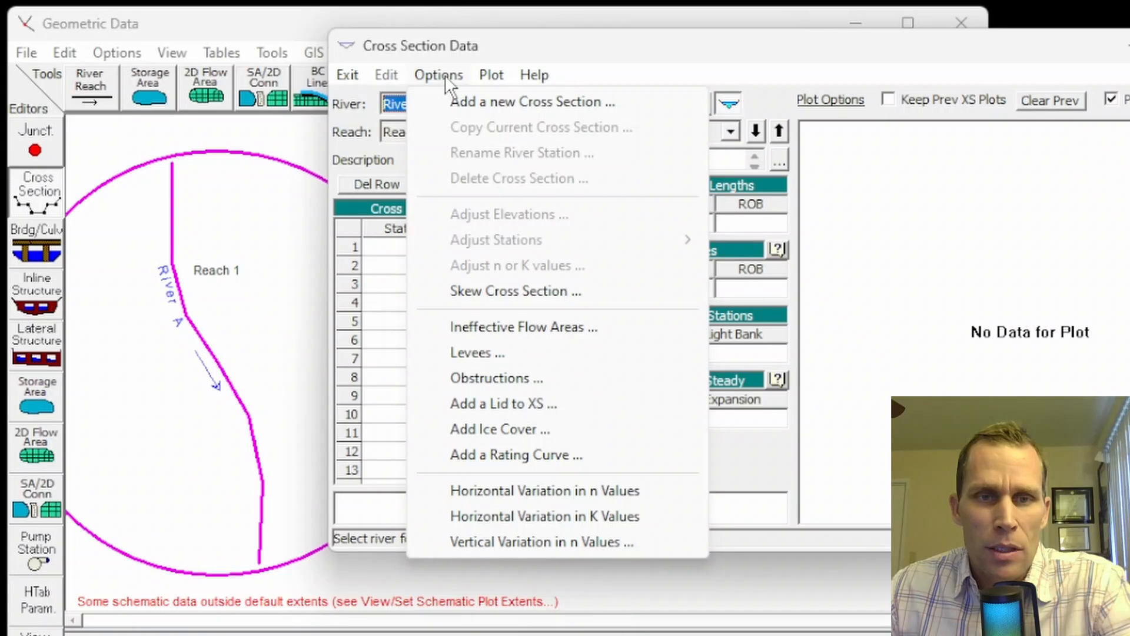
pyautogui.click(471, 103)
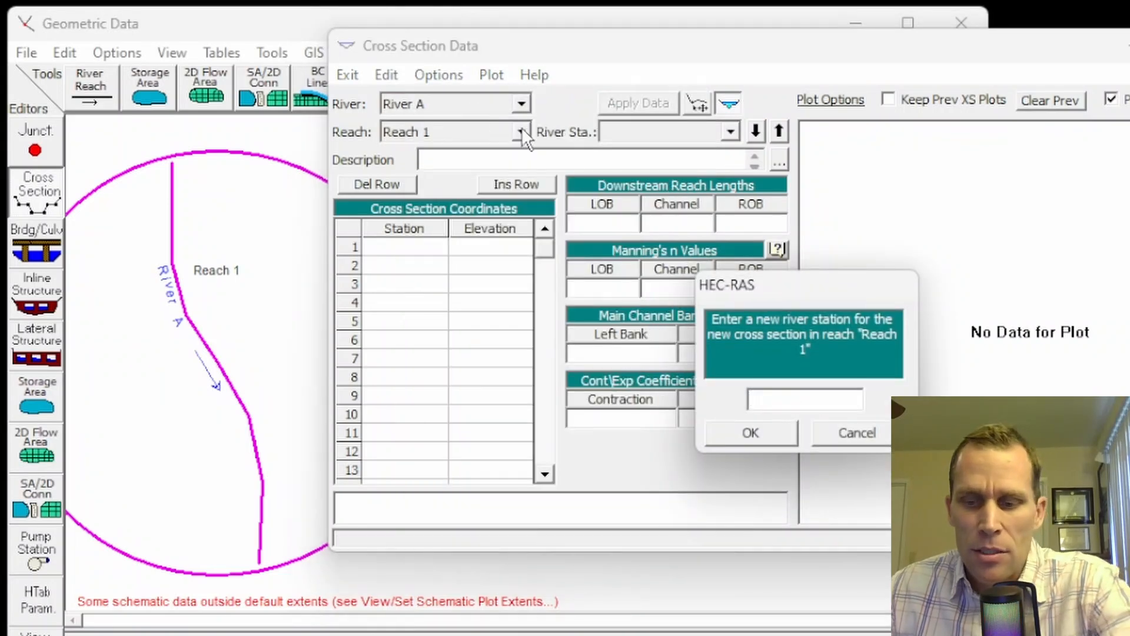
pyautogui.write('0')
pyautogui.click(749, 426)
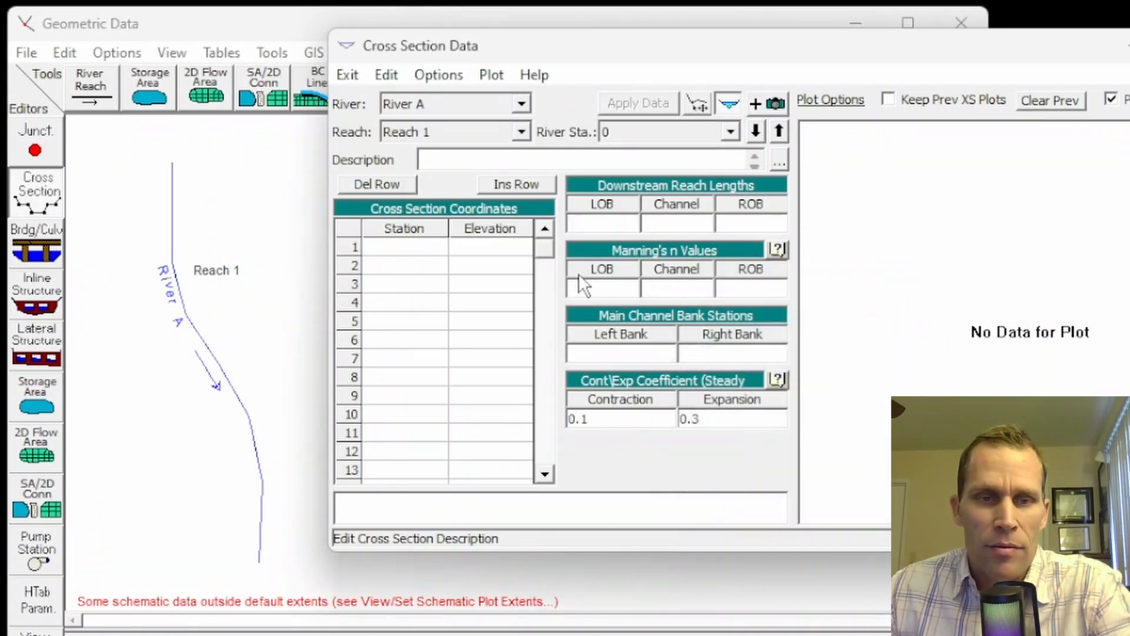
# Step: Enter the station-elevation pairs 0/90, 100/60, 300/60, 400/30, 600/30, 700/60, 900/60 and 1000/90 for the cross section
pyautogui.click(406, 246)
pyautogui.moveTo(406, 246); pyautogui.dragTo(483, 283)
pyautogui.click(423, 249)
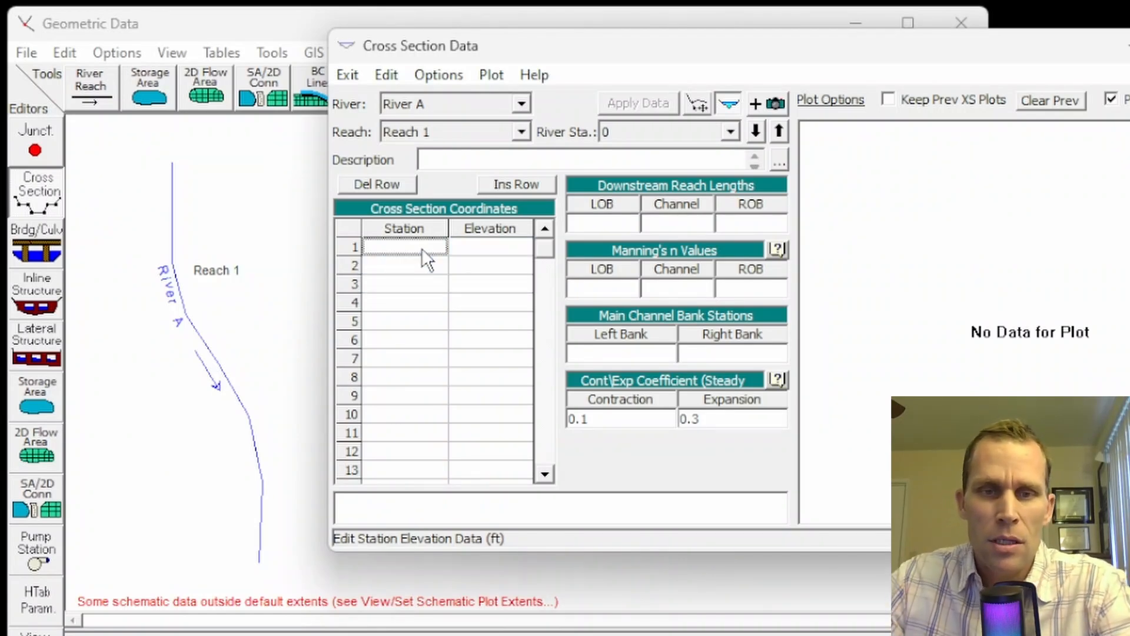
pyautogui.write('0')
pyautogui.press('Tab')
pyautogui.write('90')
pyautogui.press('Tab')
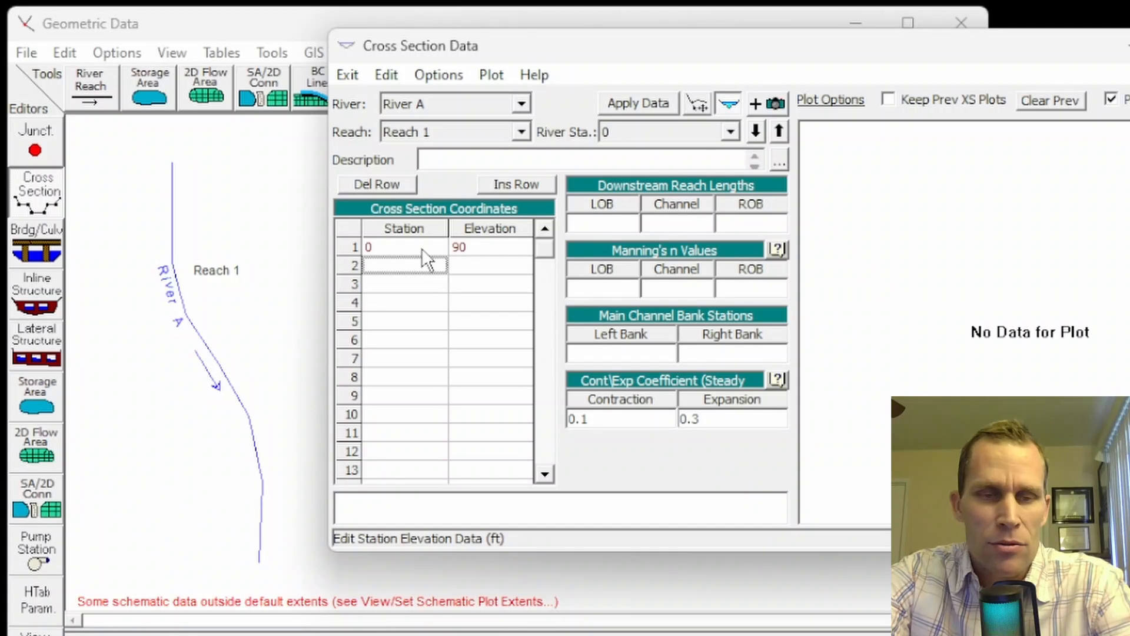
pyautogui.write('100')
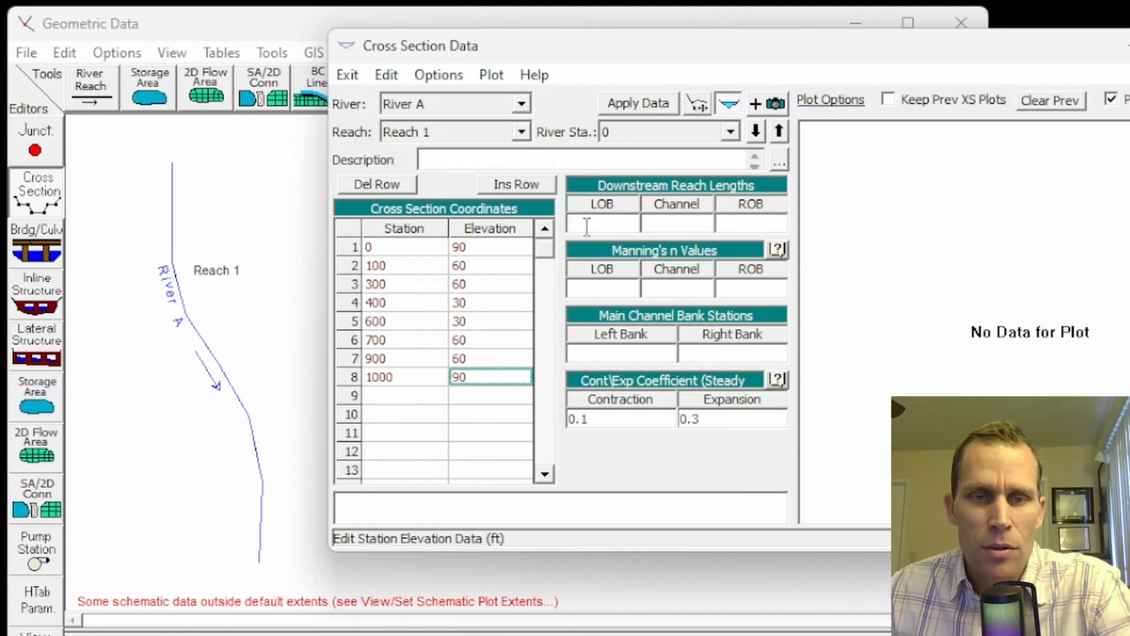
# Step: Set the downstream reach lengths of the cross section to 0 for LOB, Channel and ROB
pyautogui.click(587, 226)
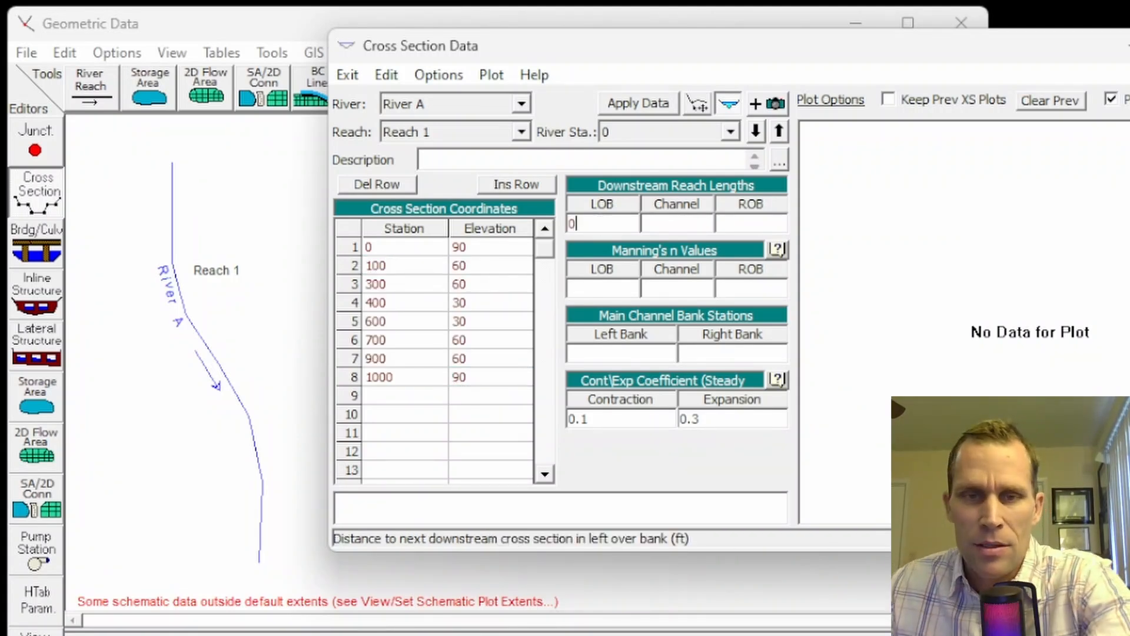
pyautogui.click(689, 219)
pyautogui.write('0')
pyautogui.click(739, 224)
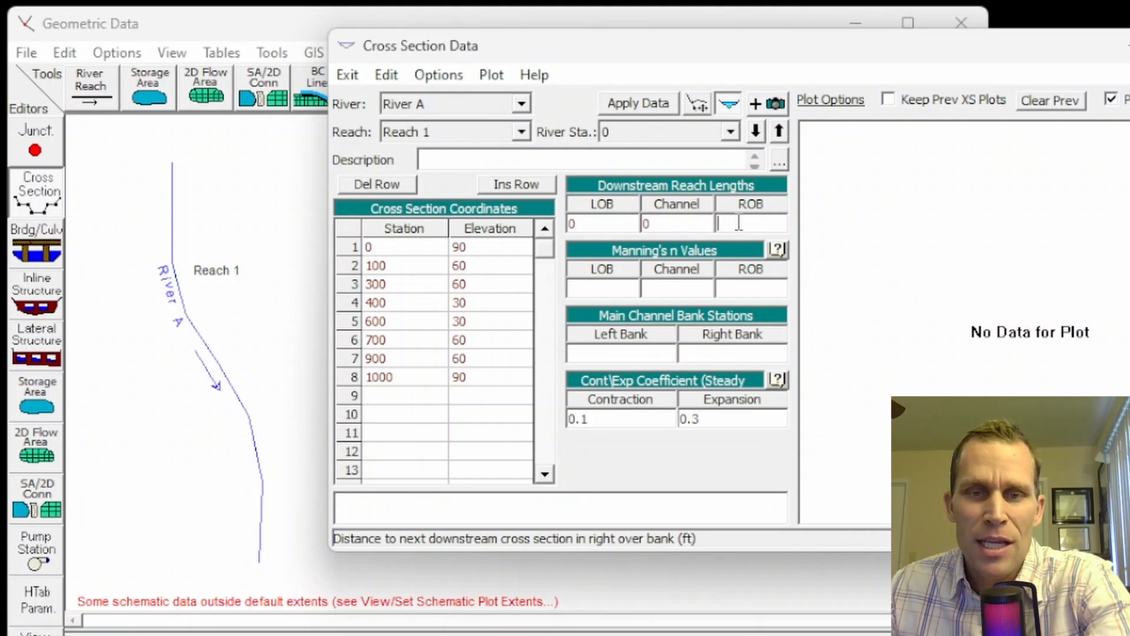
pyautogui.write('0')
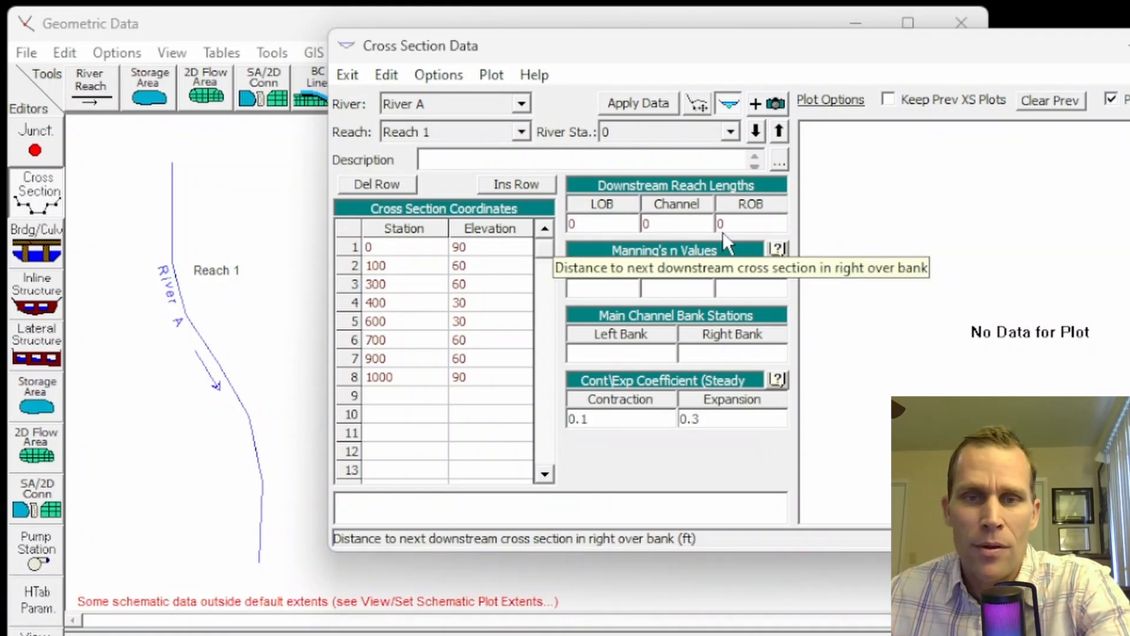
# Step: Set the Manning's n values to 0.05 for the left overbank, 0.03 for the channel and 0.05 for the right overbank
pyautogui.click(583, 288)
pyautogui.write('0')
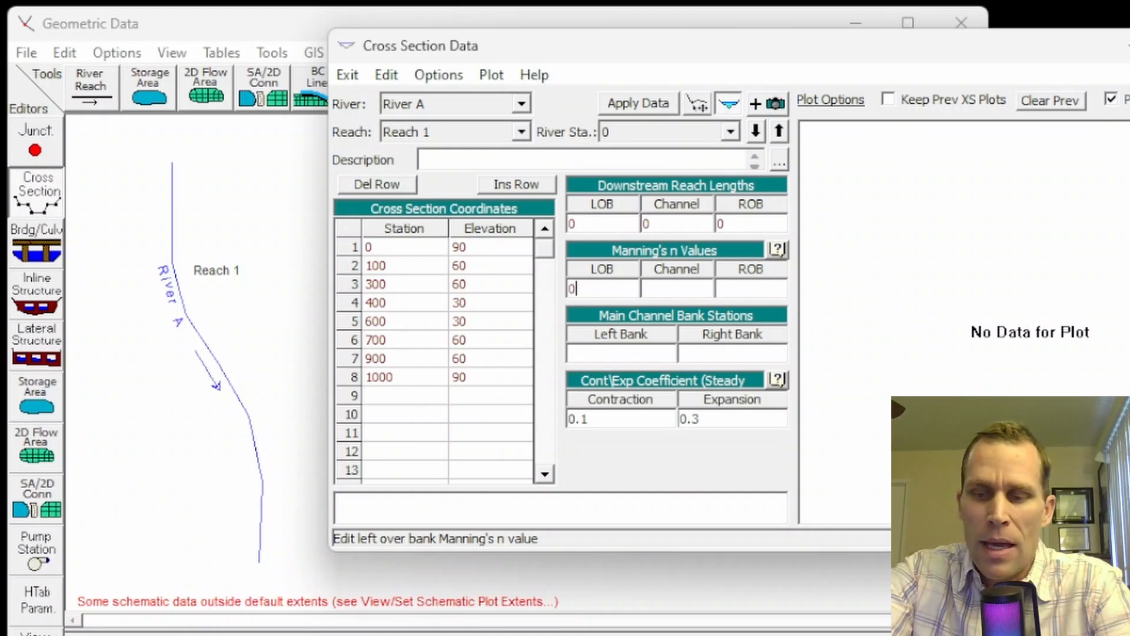
pyautogui.write('.05')
pyautogui.press('Tab')
pyautogui.write('0.03')
pyautogui.press('Tab')
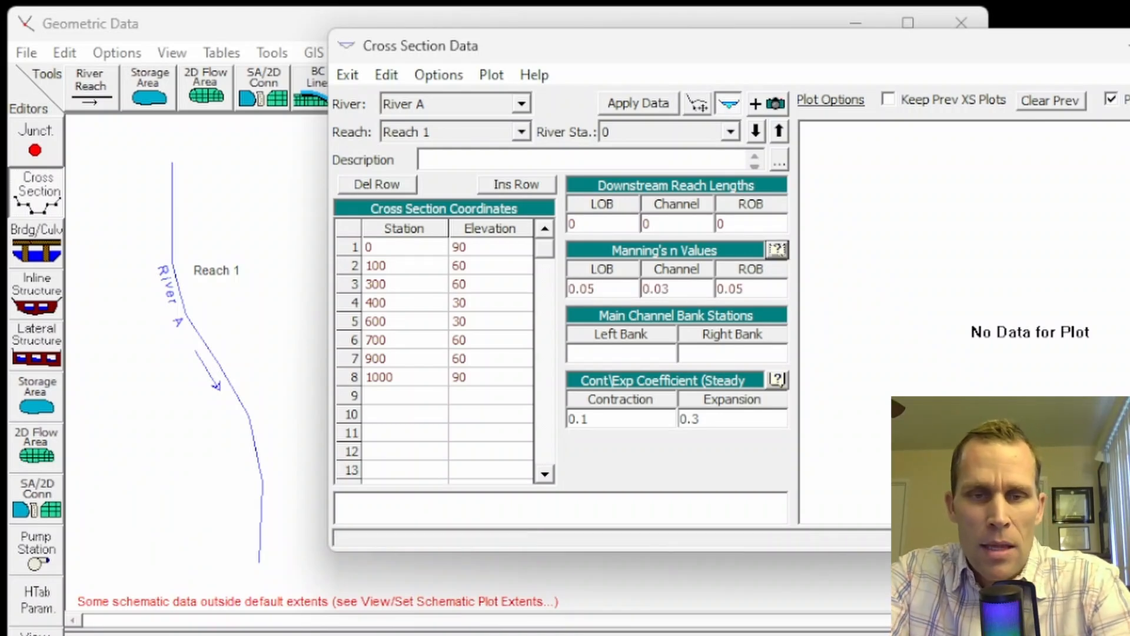
pyautogui.write('0.05')
# Step: Set the main channel bank stations to 300 left and 700 right, and apply the cross section data
pyautogui.press('Tab')
pyautogui.write('30')
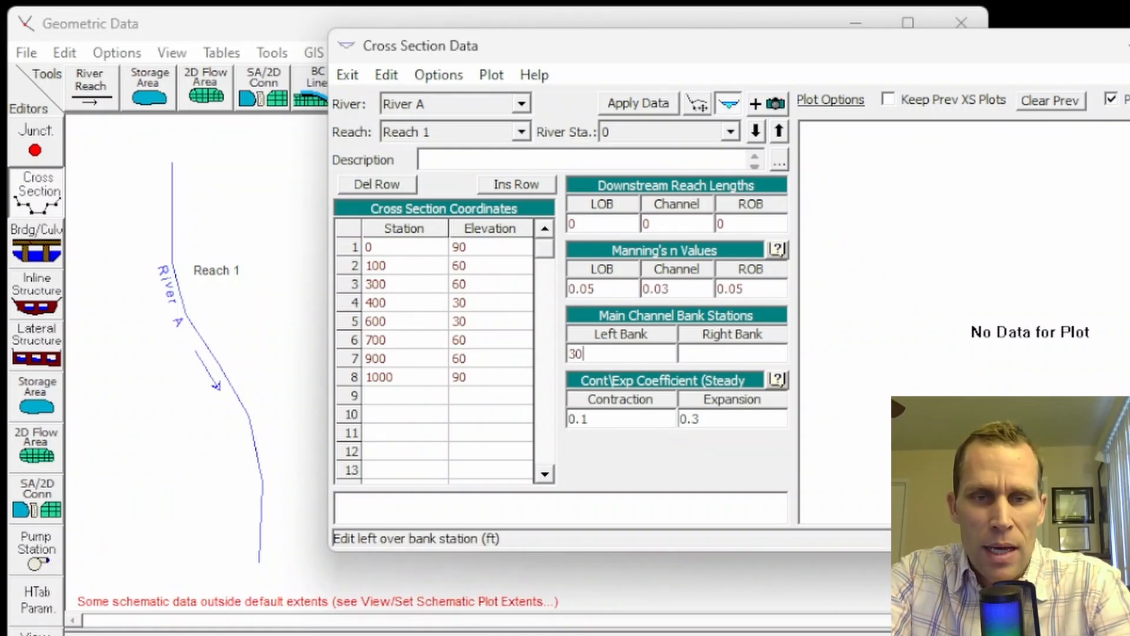
pyautogui.write('0')
pyautogui.press('Tab')
pyautogui.write('700')
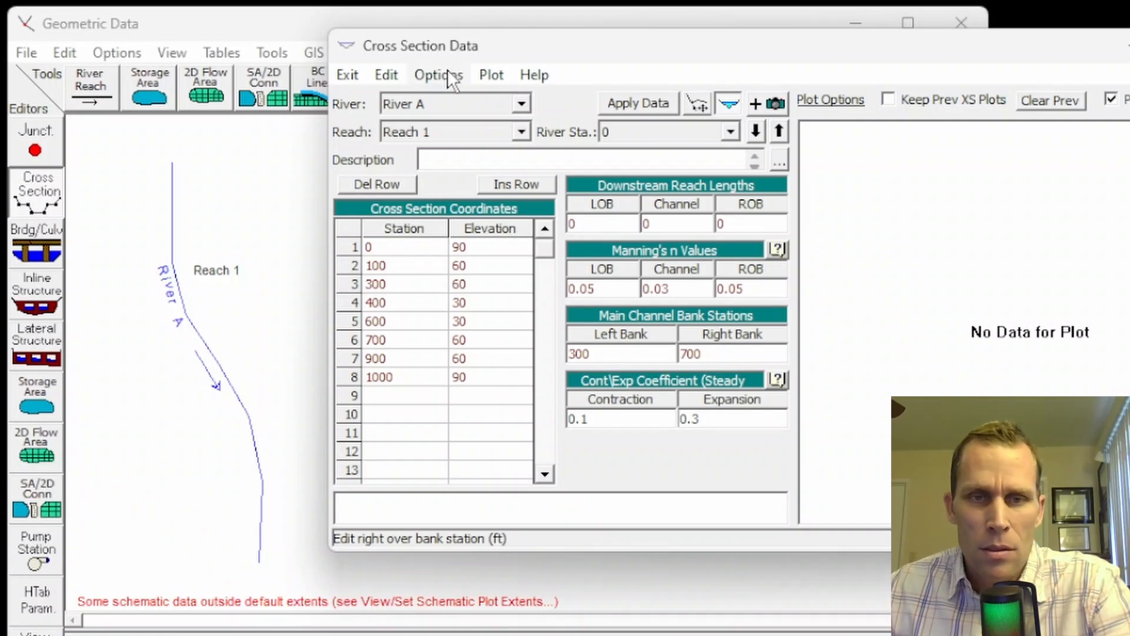
pyautogui.click(636, 104)
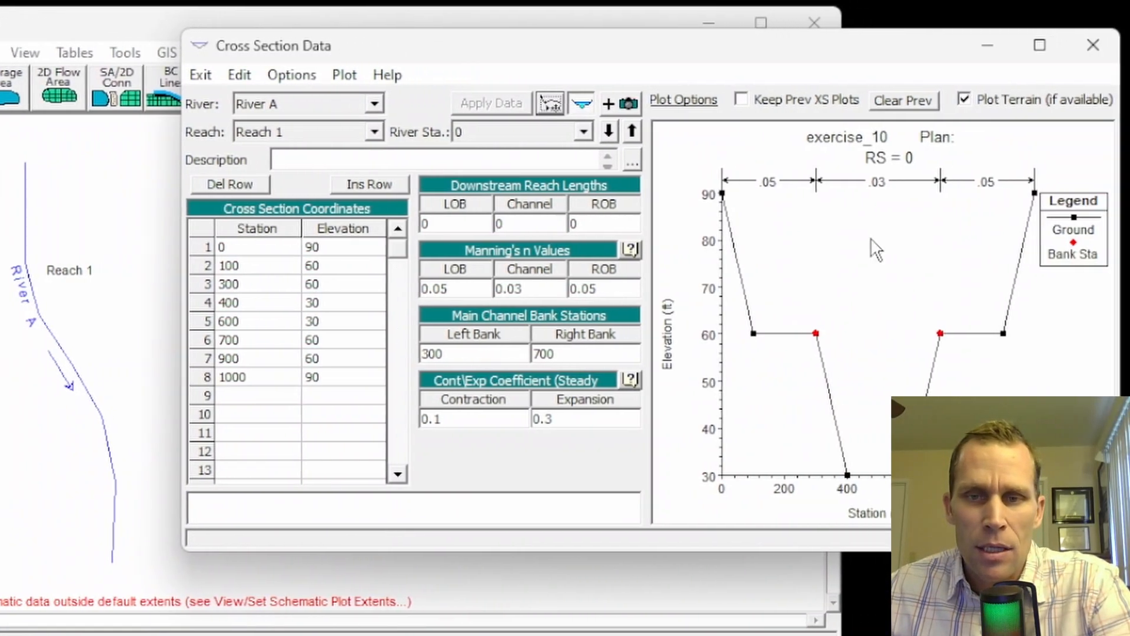
pyautogui.moveTo(937, 50); pyautogui.dragTo(899, 59)
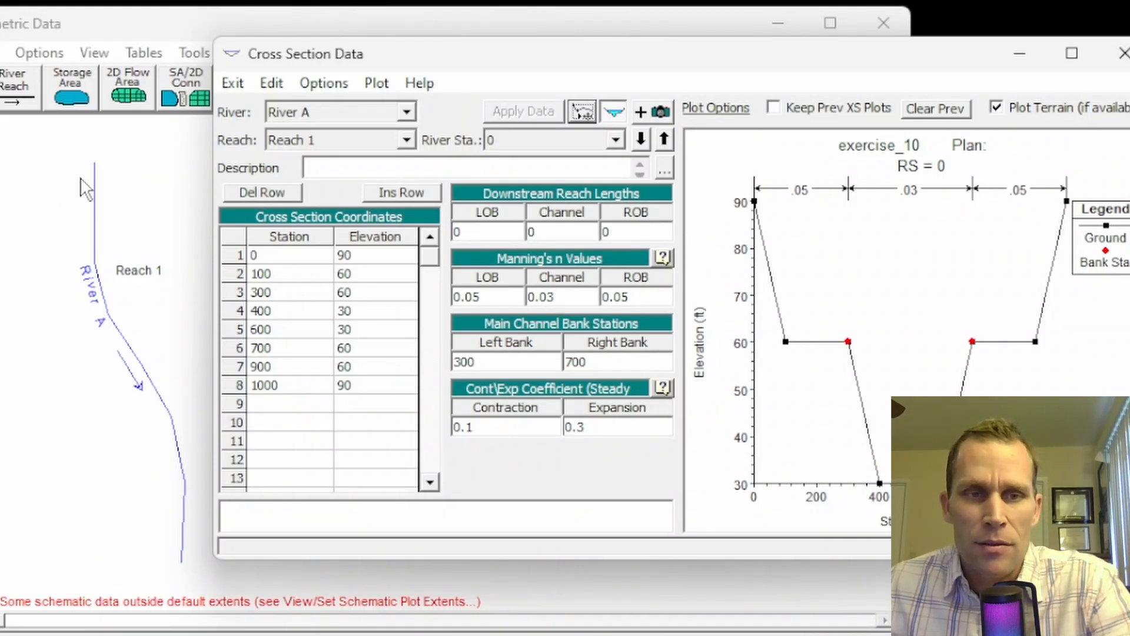
# Step: Copy the current cross section to a new river station 5000 on Reach 1 of River A
pyautogui.click(324, 83)
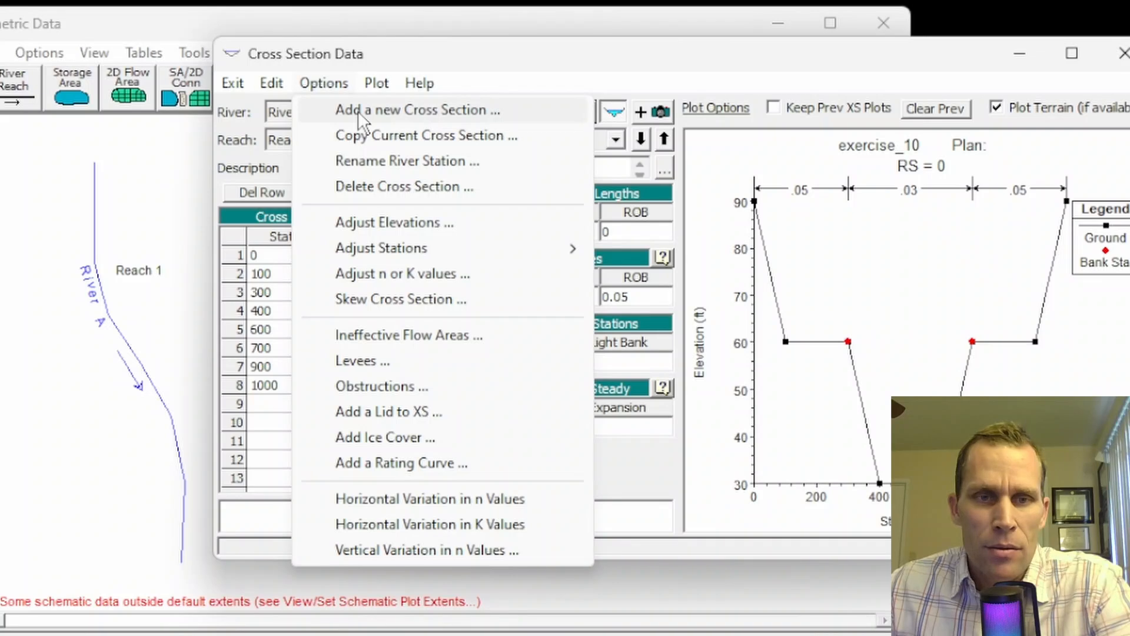
pyautogui.click(365, 137)
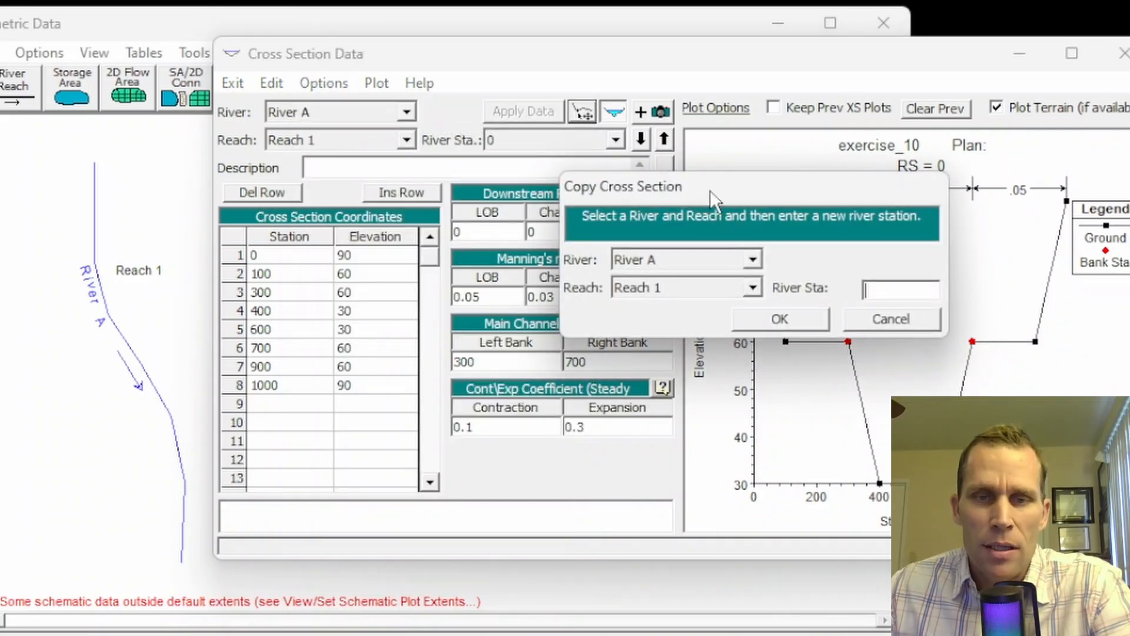
pyautogui.moveTo(711, 192); pyautogui.dragTo(648, 164)
pyautogui.write('500')
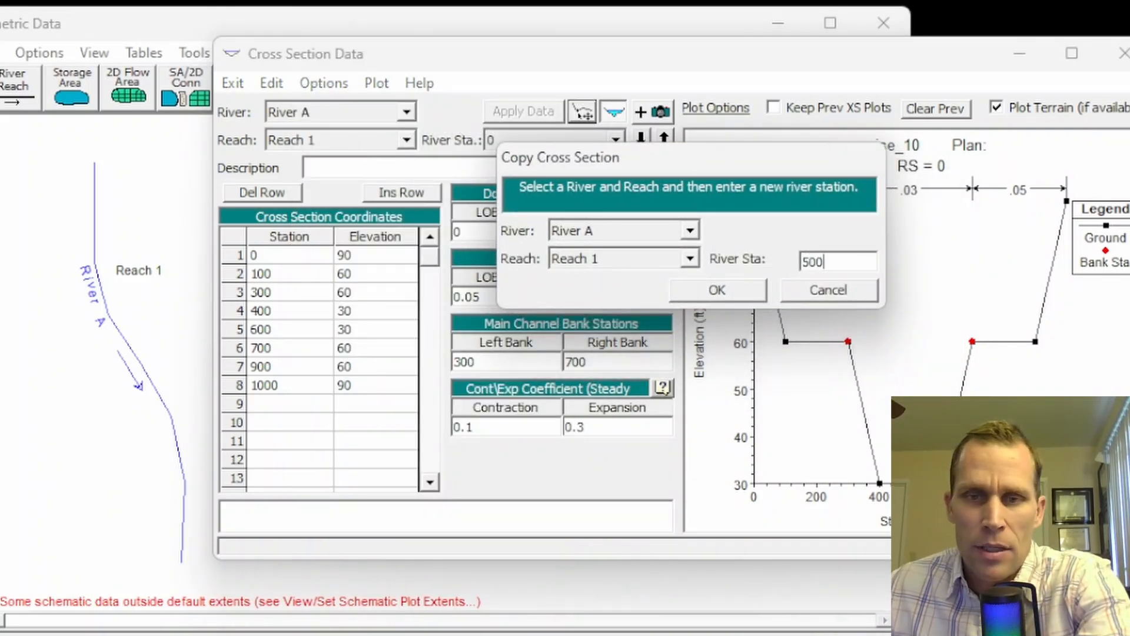
pyautogui.write('0')
pyautogui.click(747, 295)
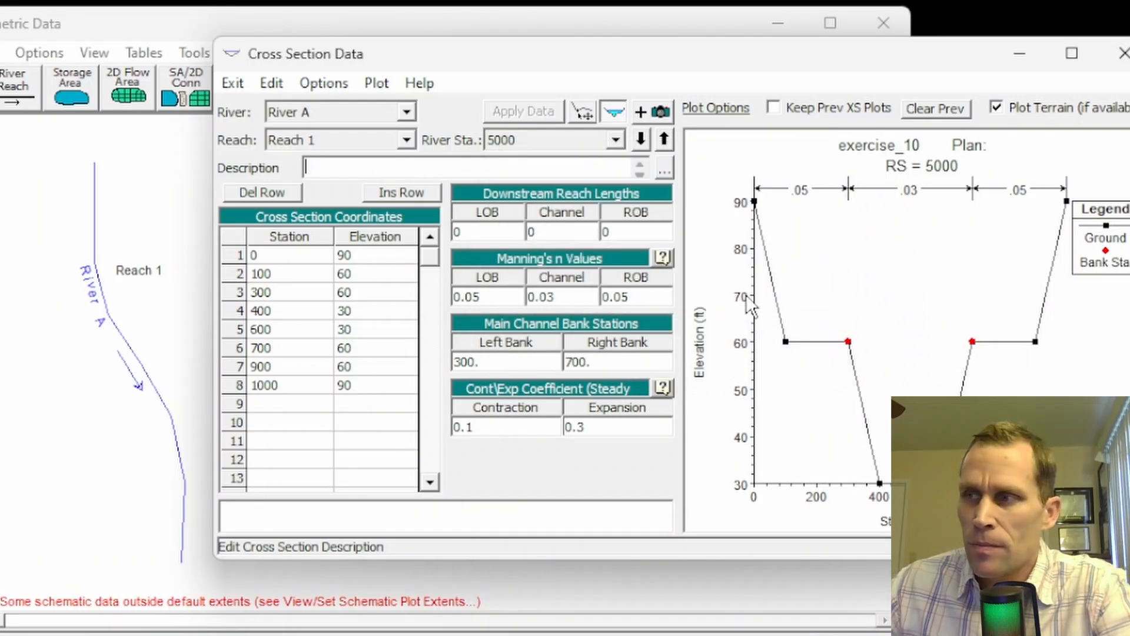
# Step: Set the downstream reach lengths of cross section 5000 to 5000 for LOB, Channel and ROB
pyautogui.click(471, 232)
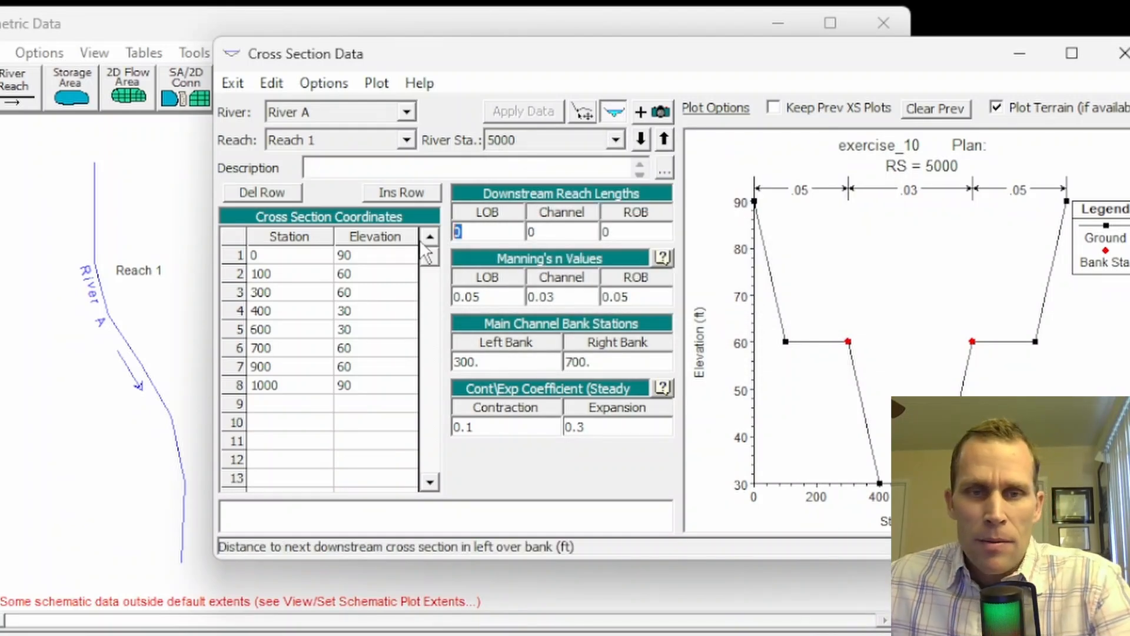
pyautogui.write('5000')
pyautogui.moveTo(512, 228); pyautogui.dragTo(427, 254)
pyautogui.hotkey('ctrl', 'c')
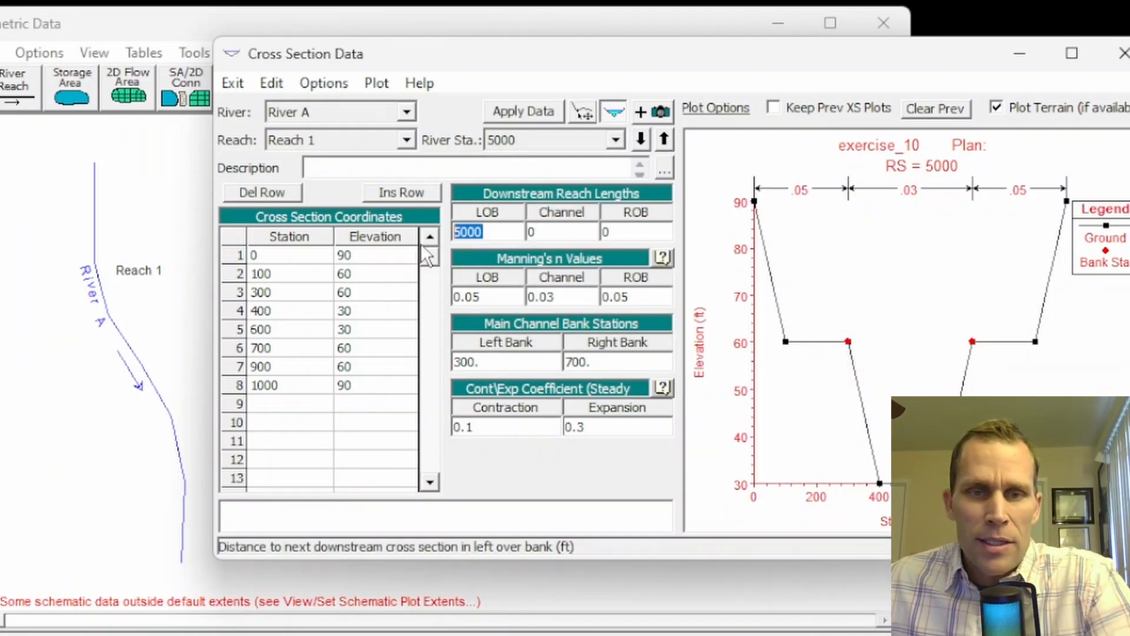
pyautogui.click(537, 232)
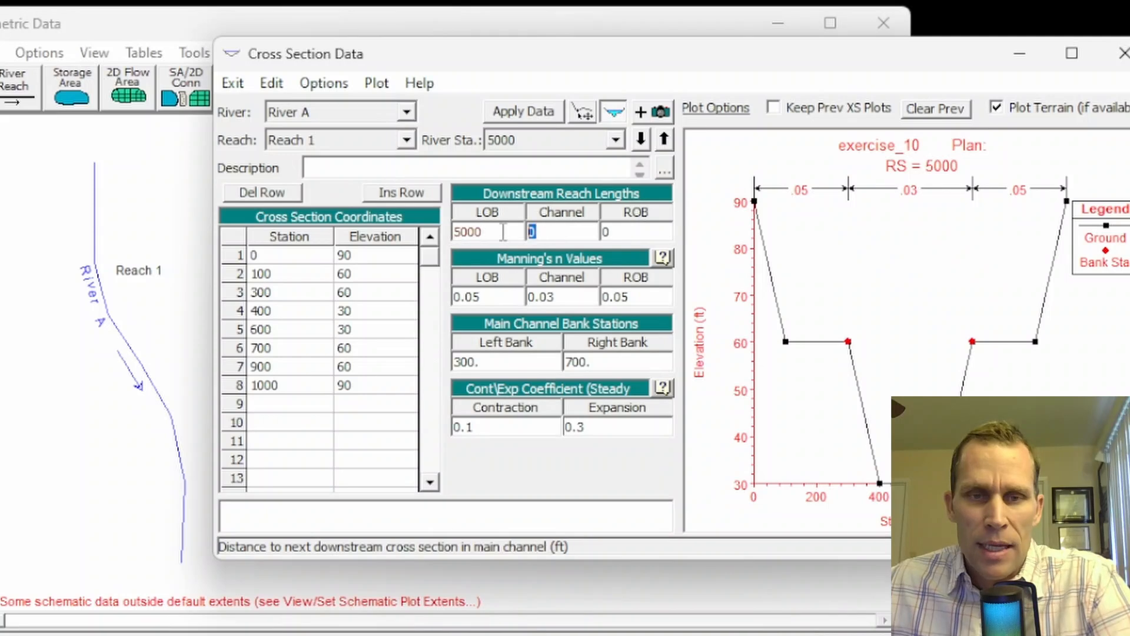
pyautogui.hotkey('ctrl', 'v')
pyautogui.press('Tab')
pyautogui.hotkey('ctrl', 'v')
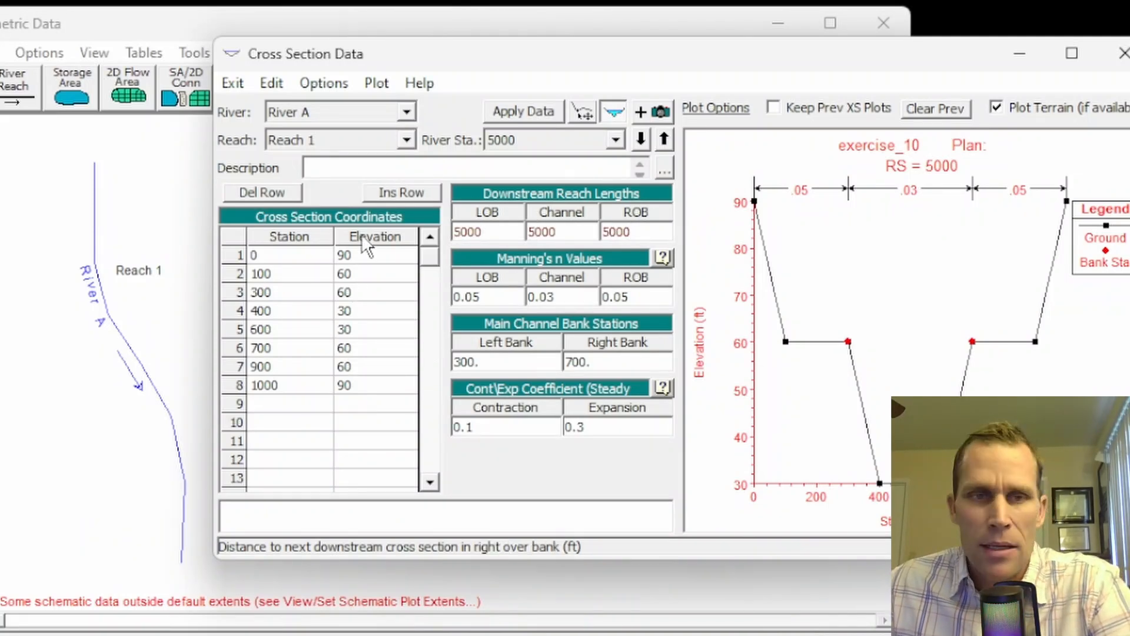
# Step: Raise all elevations of cross section 5000 by 25 ft, apply the data and close the cross section editor
pyautogui.click(324, 88)
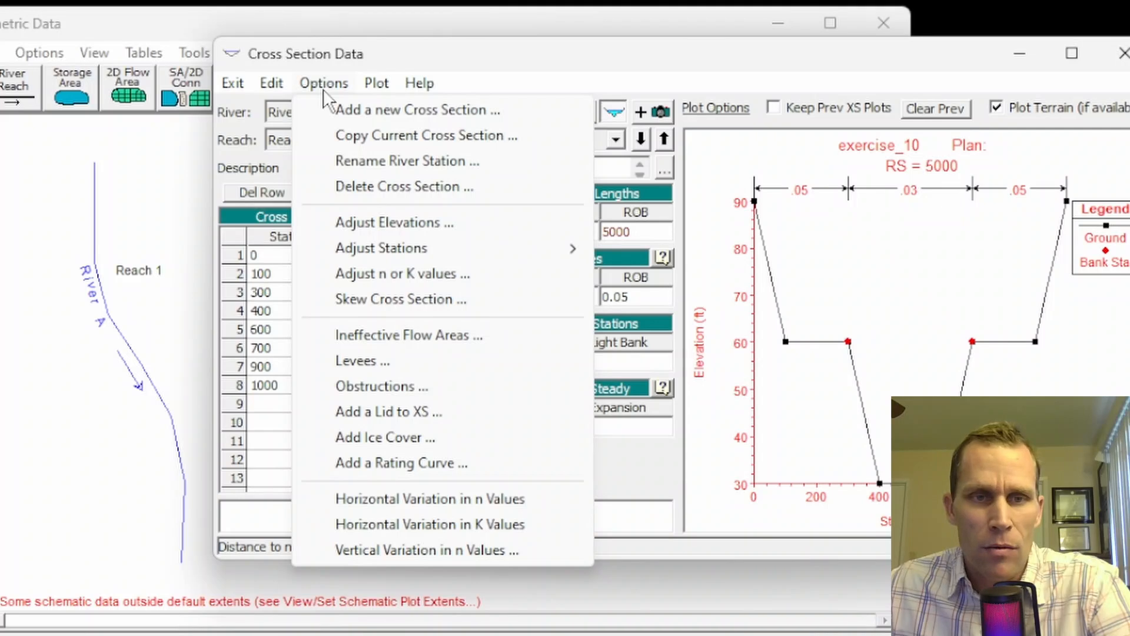
pyautogui.click(387, 224)
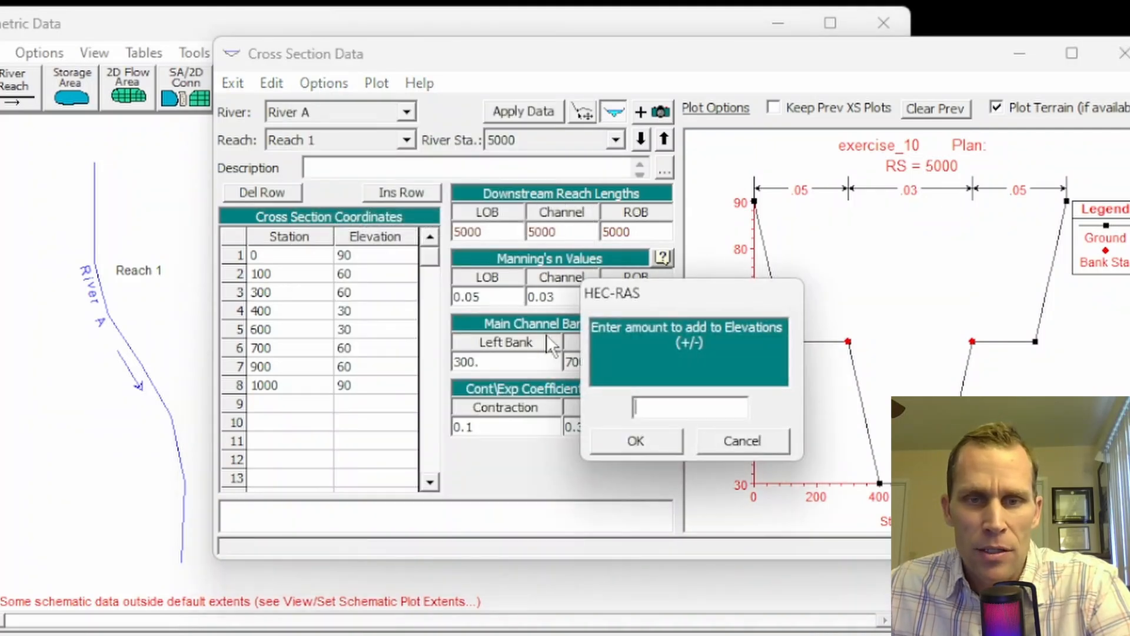
pyautogui.write('25')
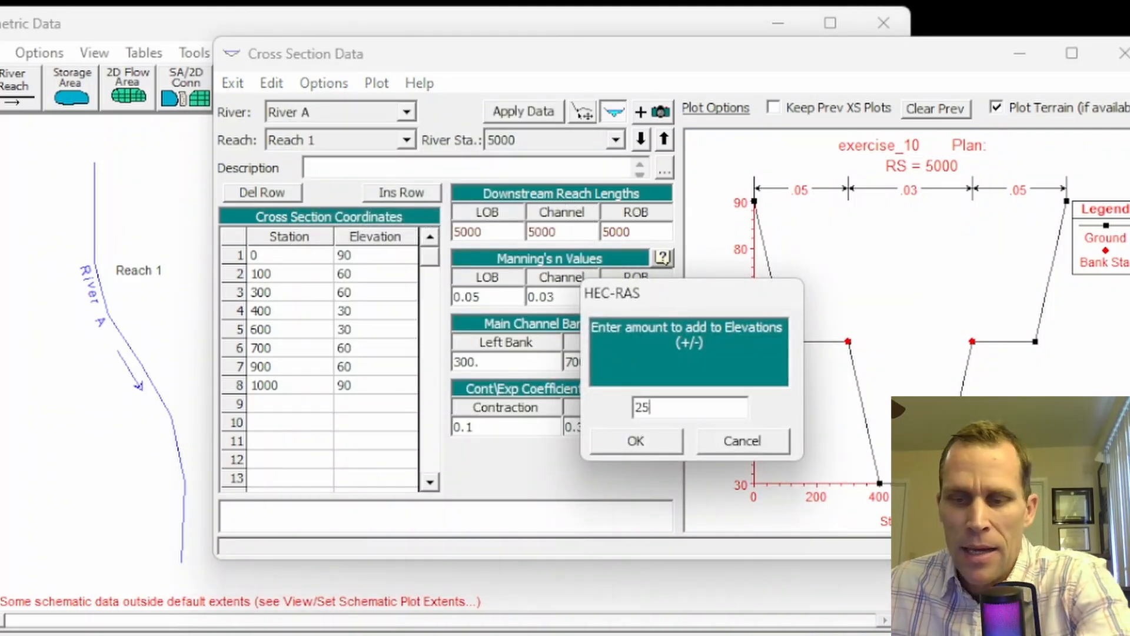
pyautogui.click(637, 441)
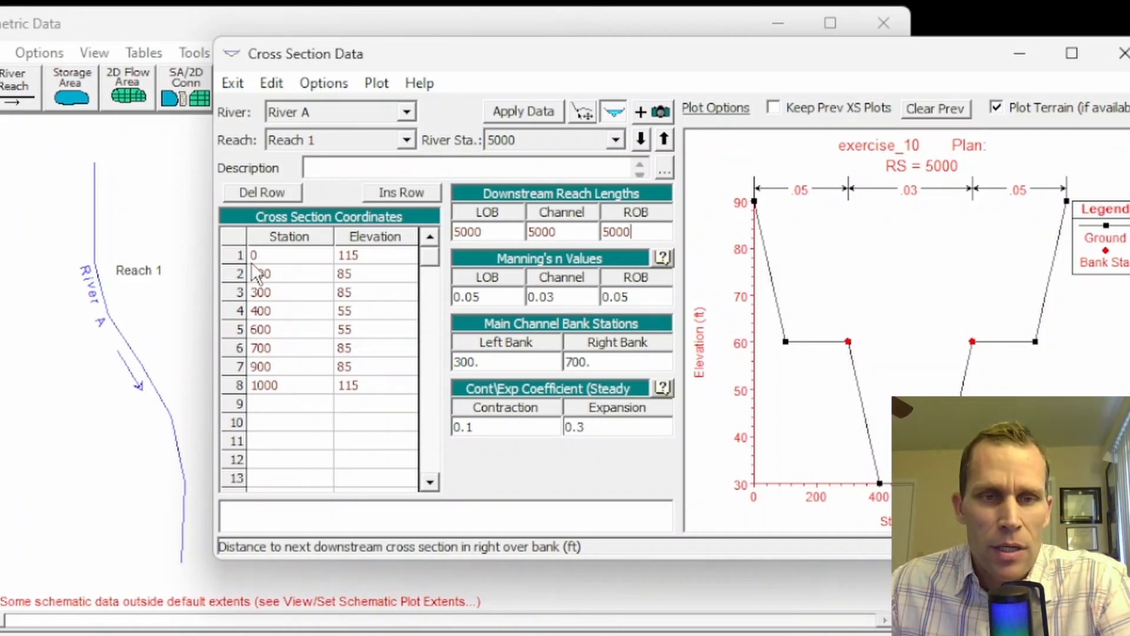
pyautogui.click(505, 112)
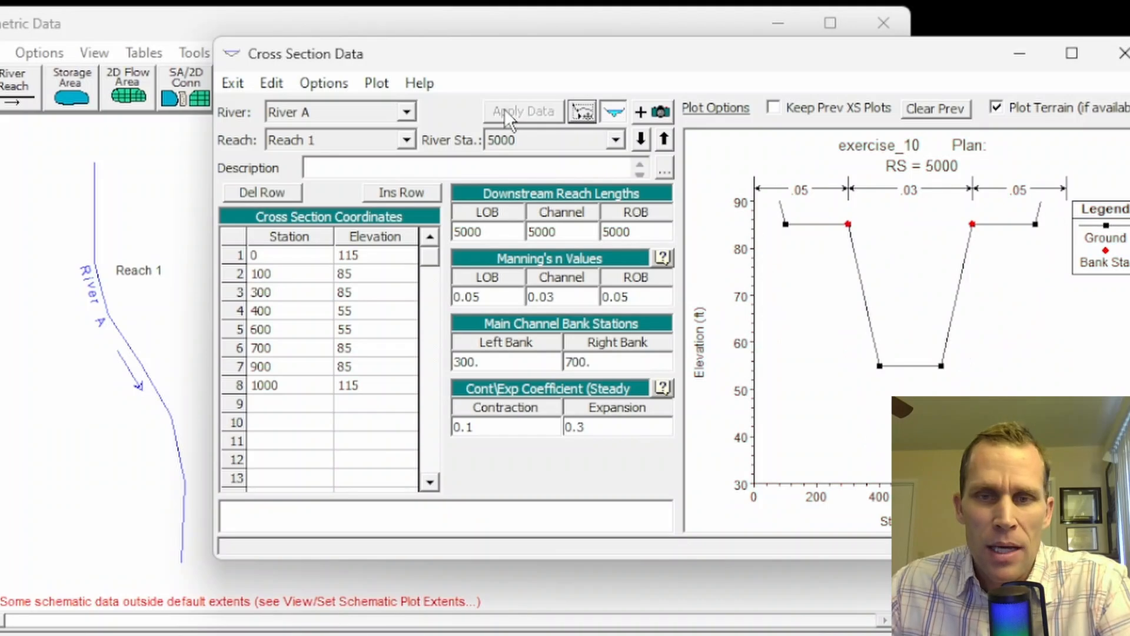
pyautogui.click(1123, 53)
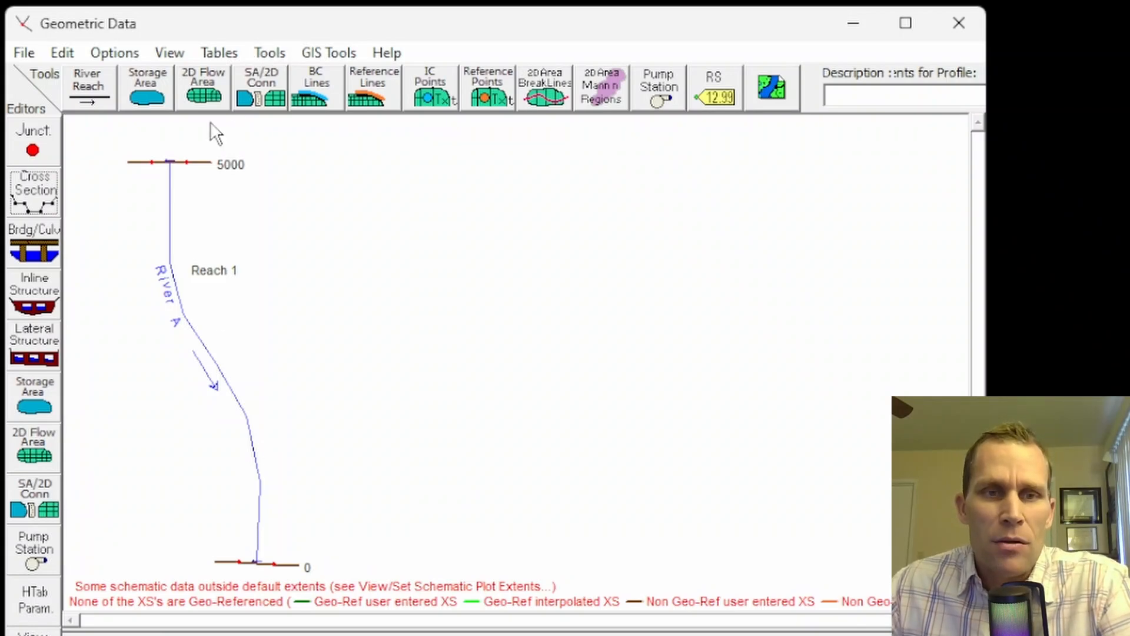
# Step: Interpolate cross sections within Reach 1 of River A with a maximum distance of 1000 between them
pyautogui.click(277, 54)
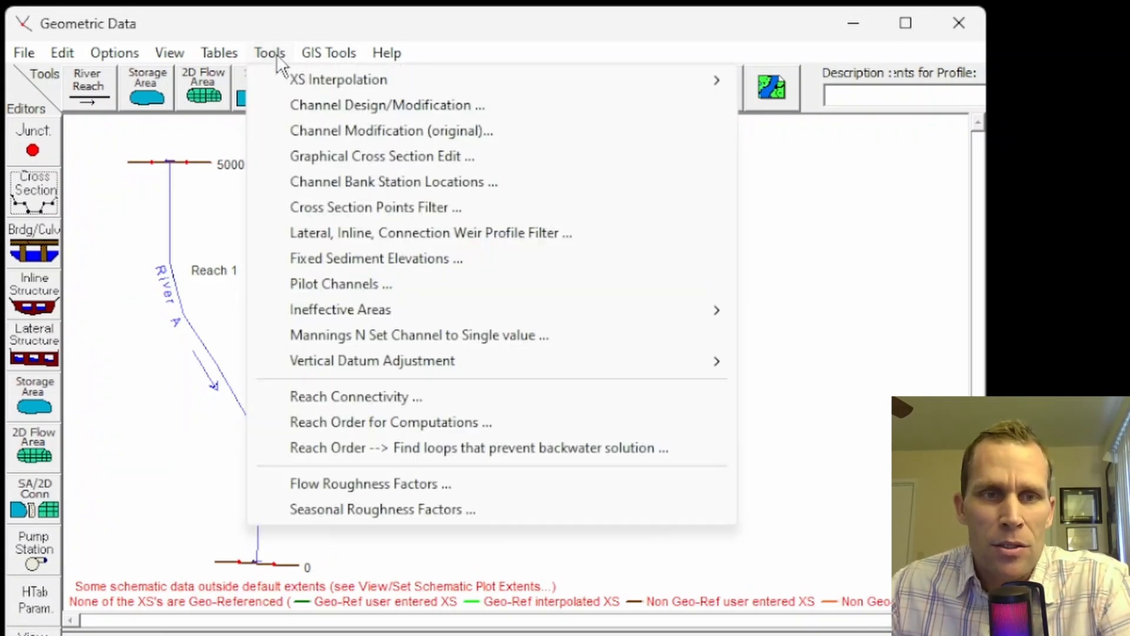
pyautogui.moveTo(309, 77)
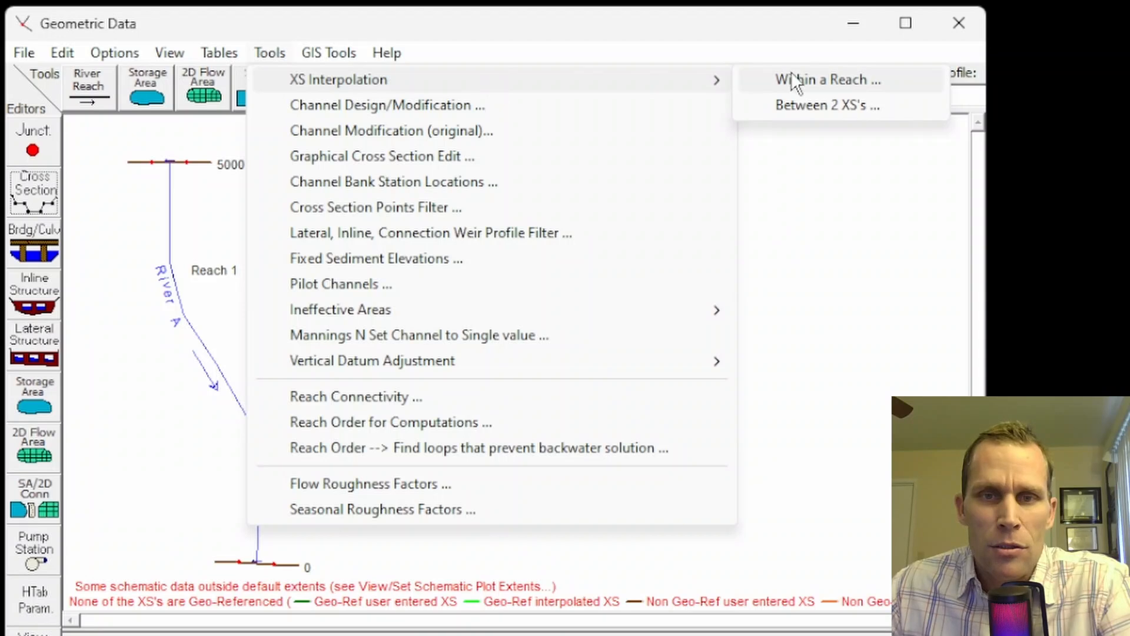
pyautogui.click(826, 77)
pyautogui.moveTo(832, 70); pyautogui.dragTo(533, 44)
pyautogui.click(641, 186)
pyautogui.write('1000')
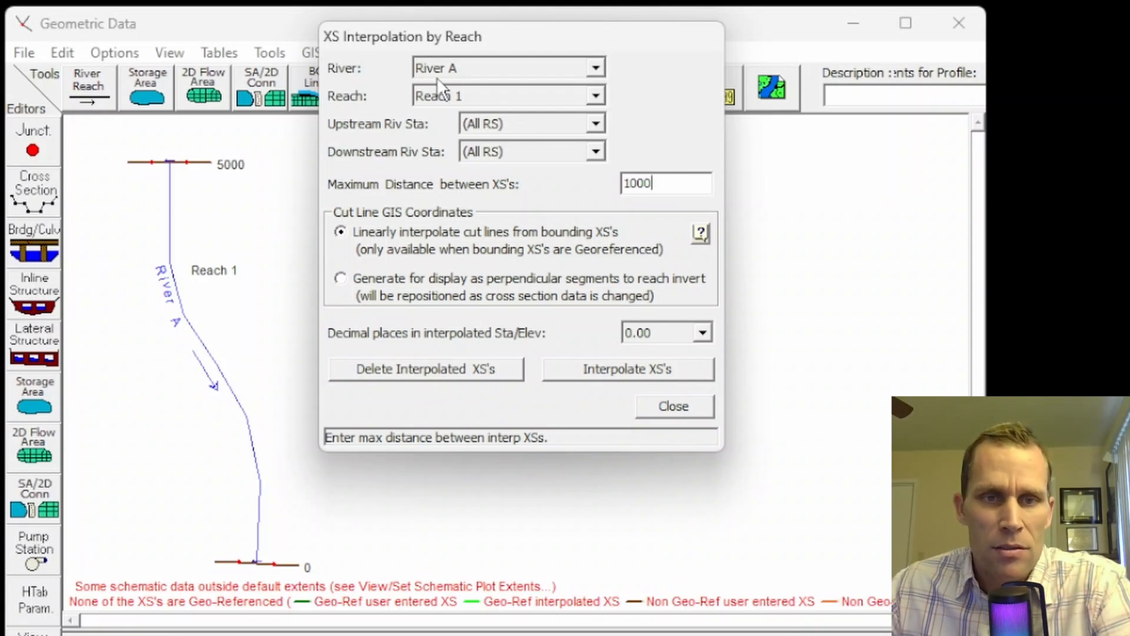
pyautogui.click(569, 360)
pyautogui.click(670, 406)
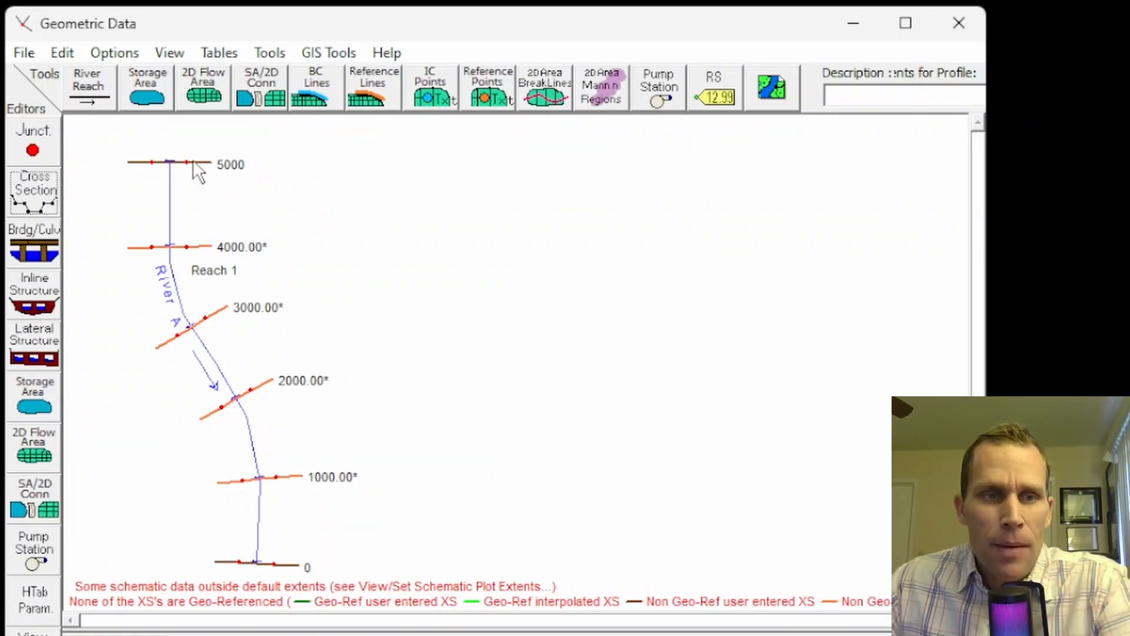
# Step: Save the geometry data with the title 3Gates in the project folder
pyautogui.click(24, 55)
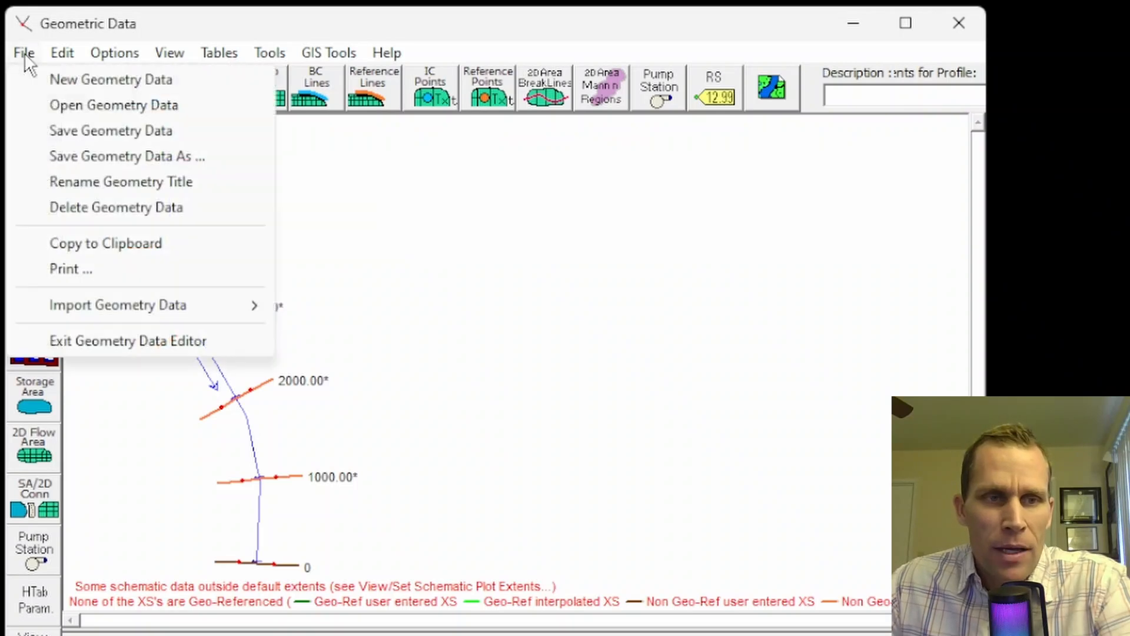
pyautogui.click(61, 130)
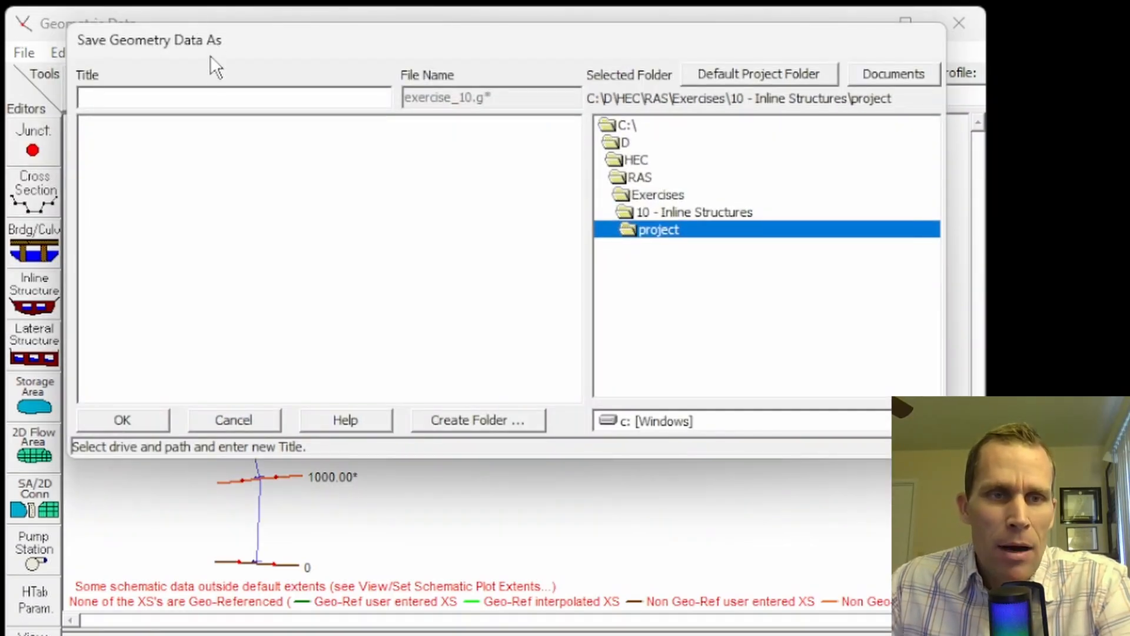
pyautogui.click(215, 98)
pyautogui.write('3Gates')
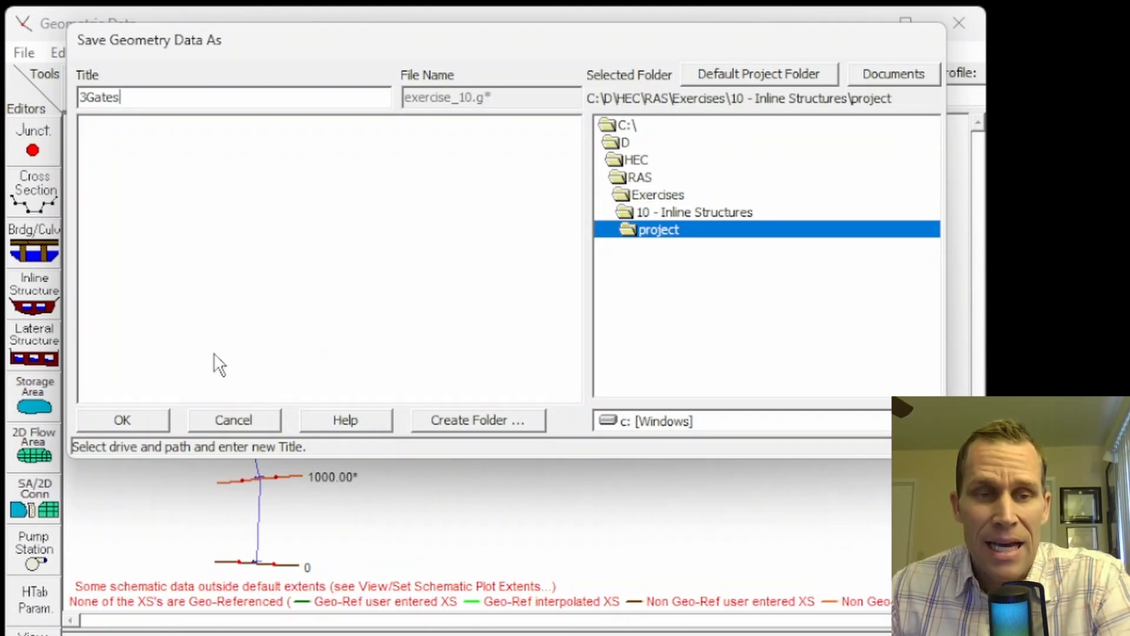
pyautogui.click(139, 420)
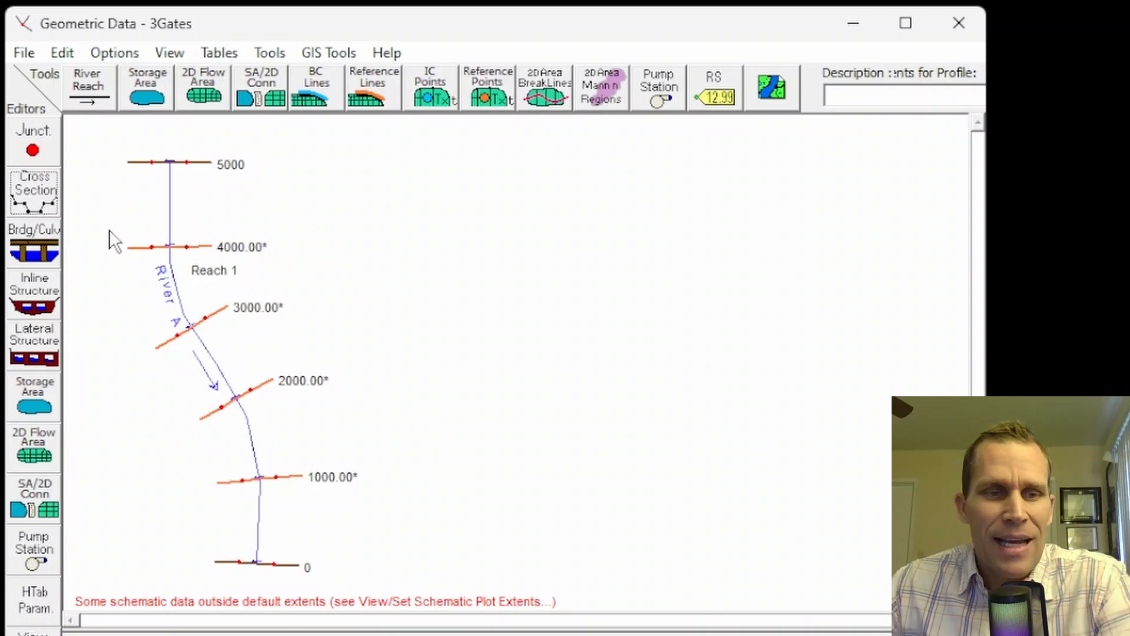
# Step: Add a new inline structure at river station 2400 in Reach 1 of River A
pyautogui.click(37, 304)
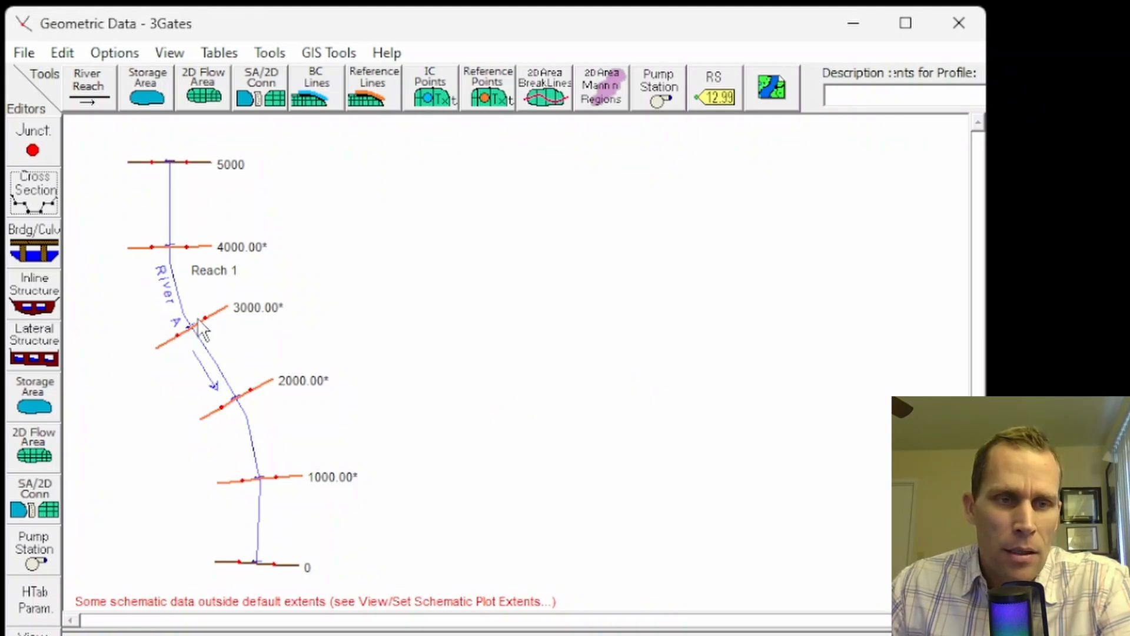
pyautogui.click(35, 298)
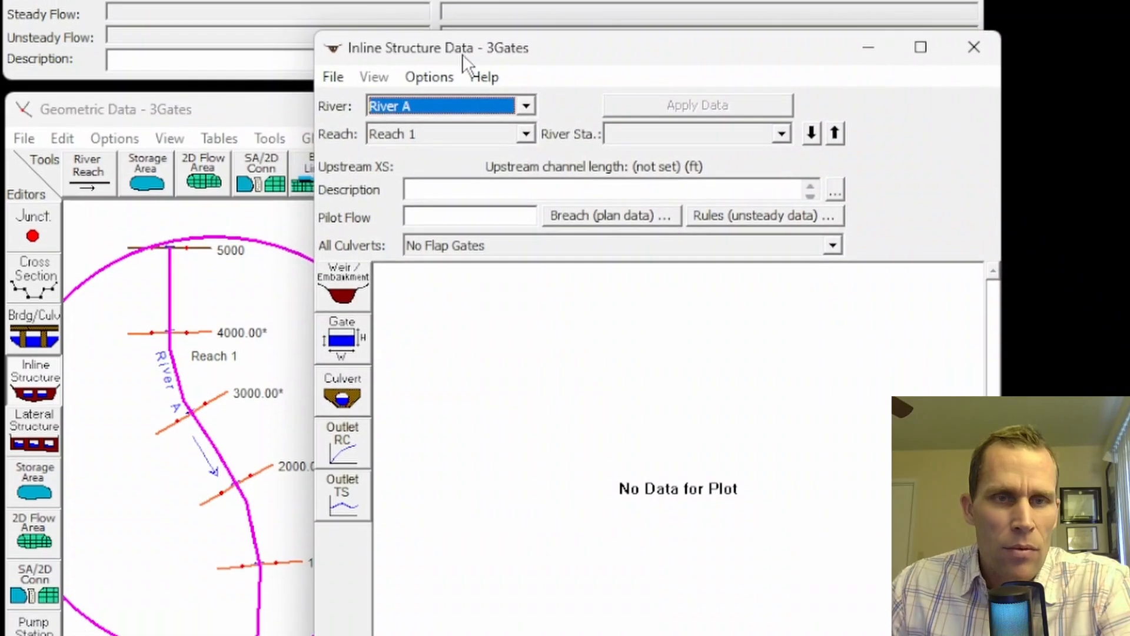
pyautogui.click(421, 93)
pyautogui.click(458, 79)
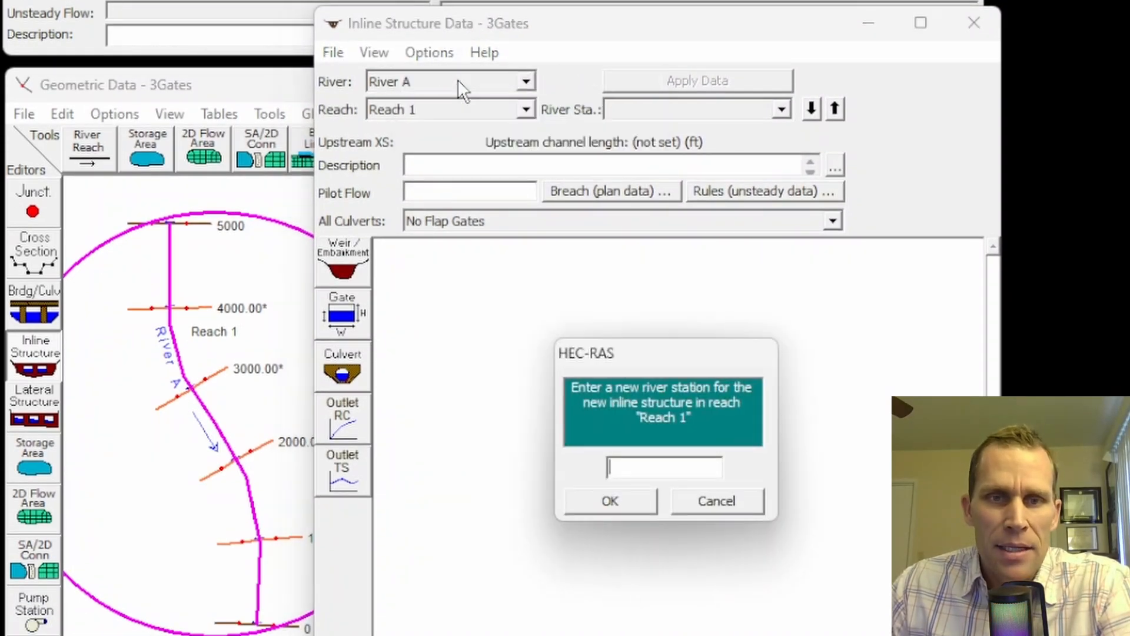
pyautogui.moveTo(664, 366); pyautogui.dragTo(565, 320)
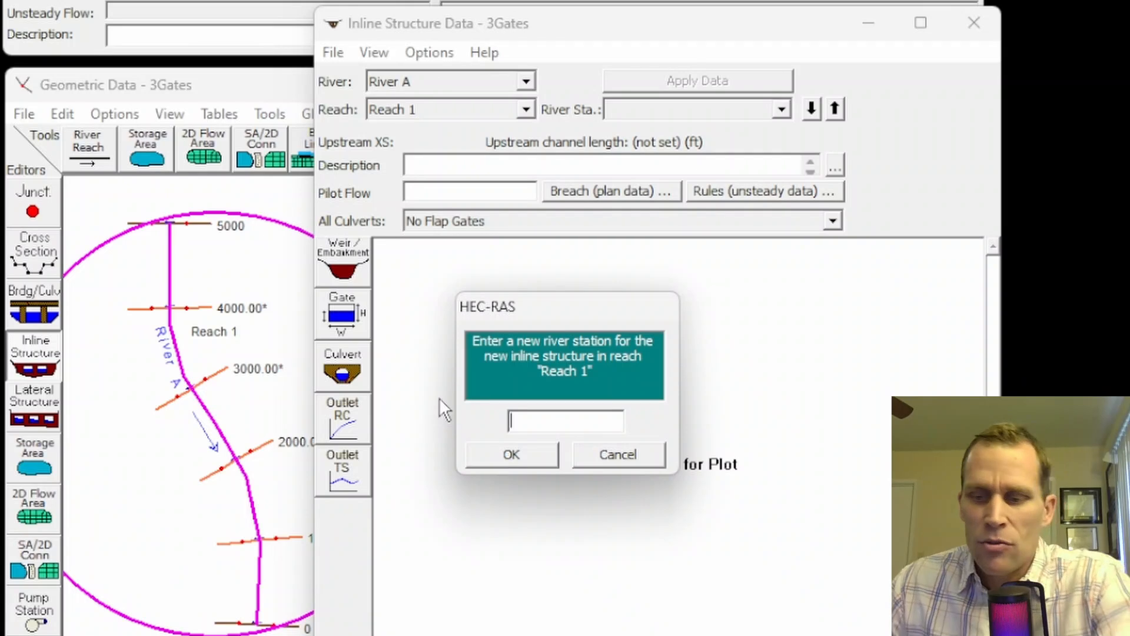
pyautogui.write('2400')
pyautogui.click(500, 454)
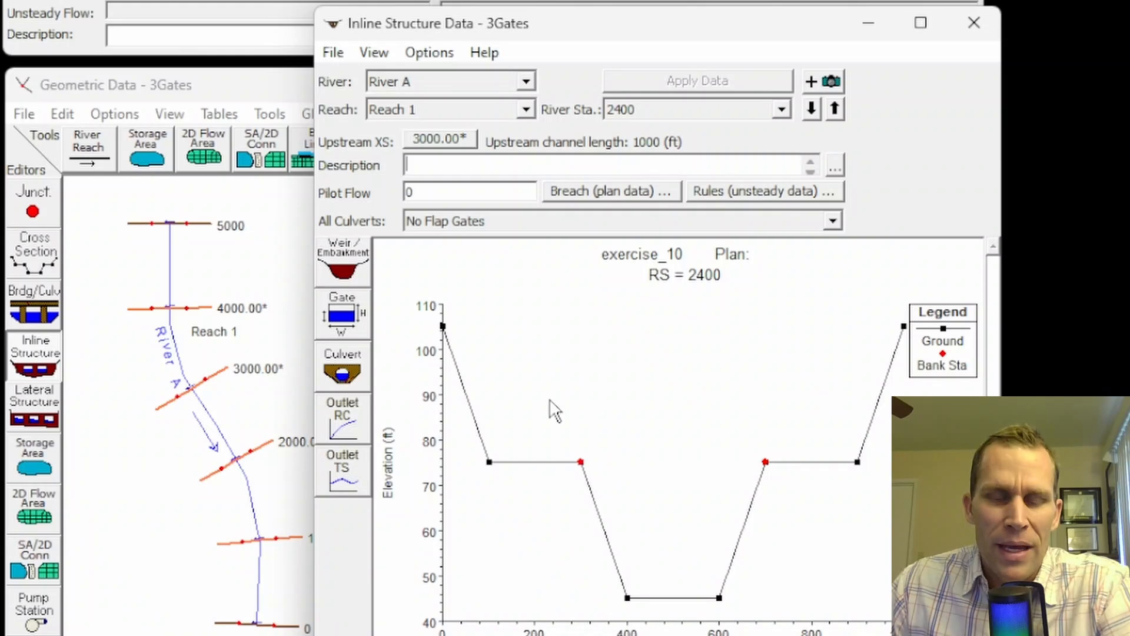
# Step: Set the weir/embankment distance to 600 and its width to 40 for the inline structure
pyautogui.click(343, 259)
pyautogui.moveTo(990, 30); pyautogui.dragTo(835, 108)
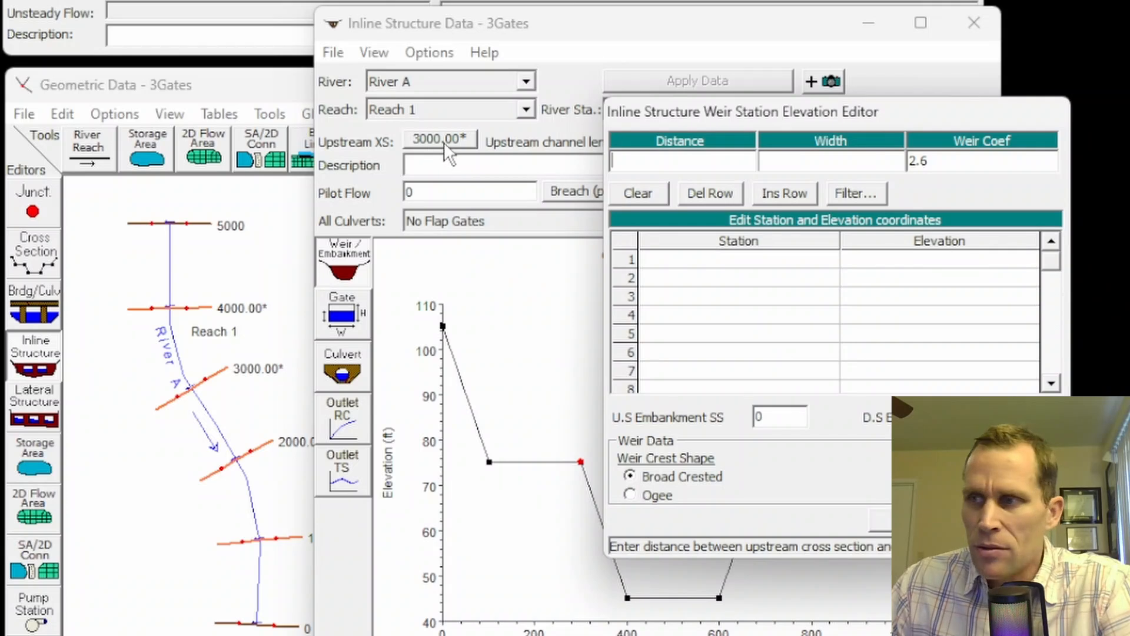
pyautogui.moveTo(699, 104); pyautogui.dragTo(675, 195)
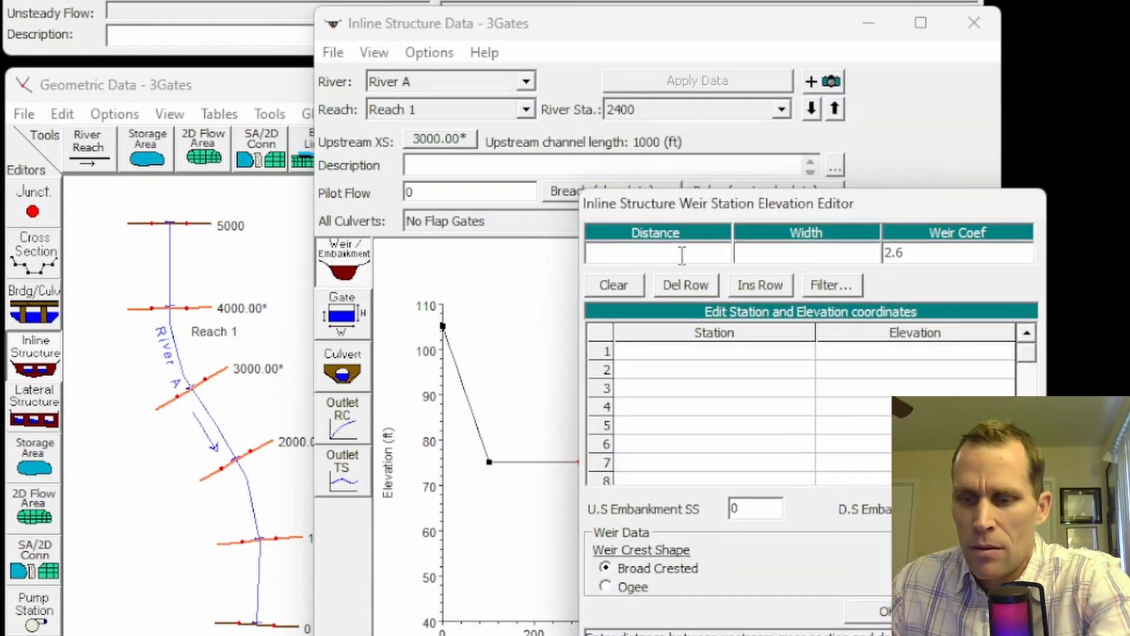
pyautogui.write('600')
pyautogui.click(775, 259)
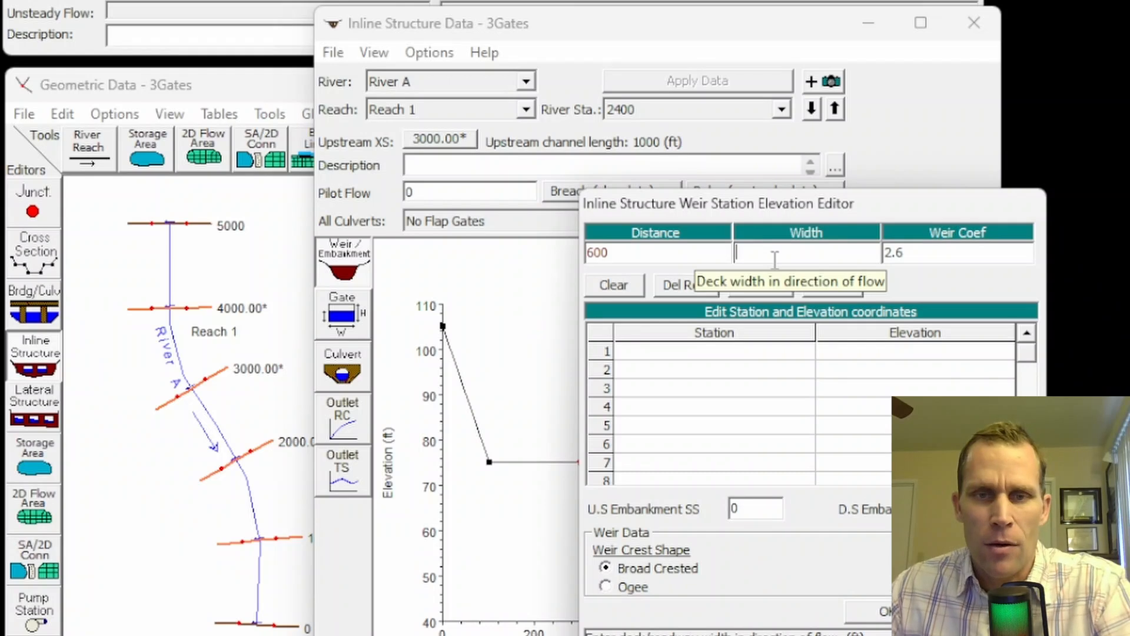
pyautogui.write('40')
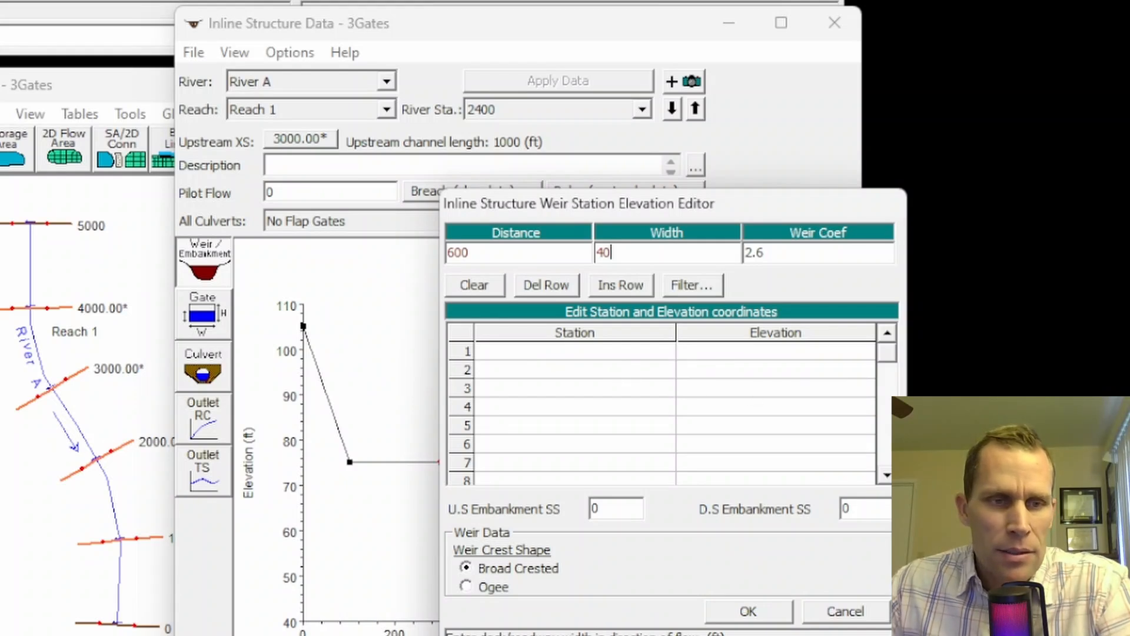
# Step: Examine the station-elevation data of the cross sections at river stations 3000 and 2000, on either side of the inline structure
pyautogui.click(0, 247)
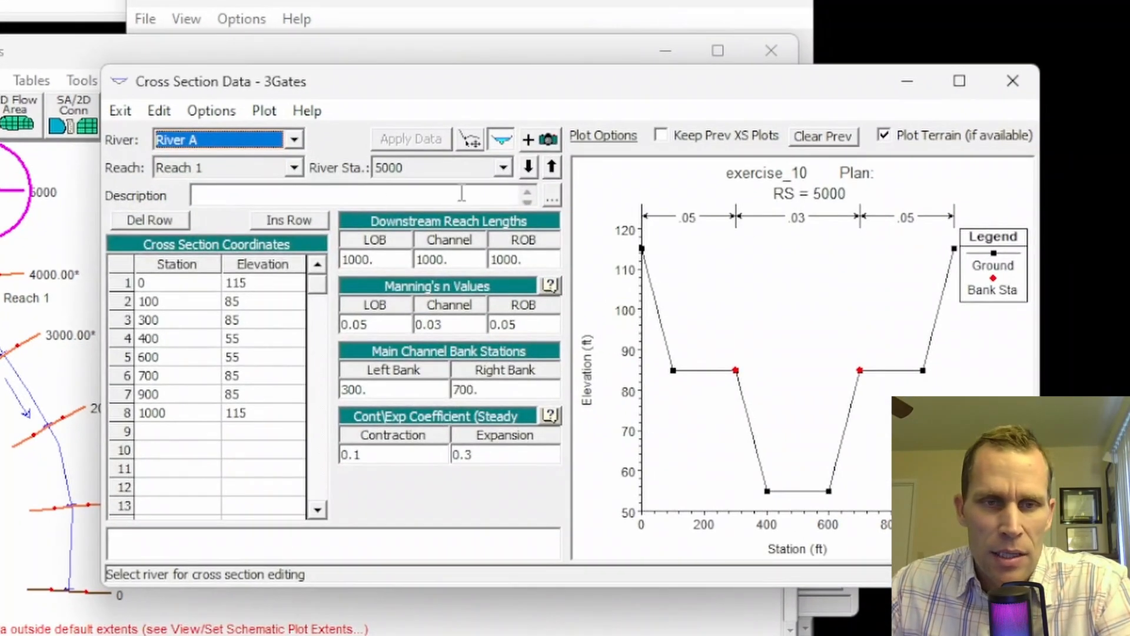
pyautogui.click(565, 175)
pyautogui.click(565, 175)
pyautogui.click(565, 175)
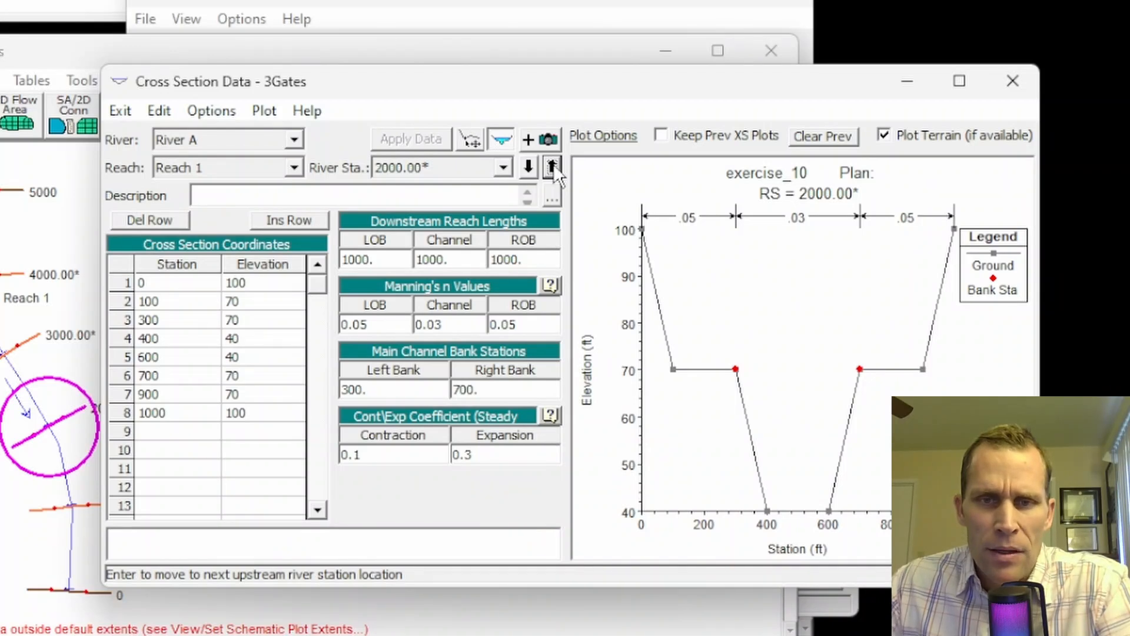
pyautogui.click(554, 165)
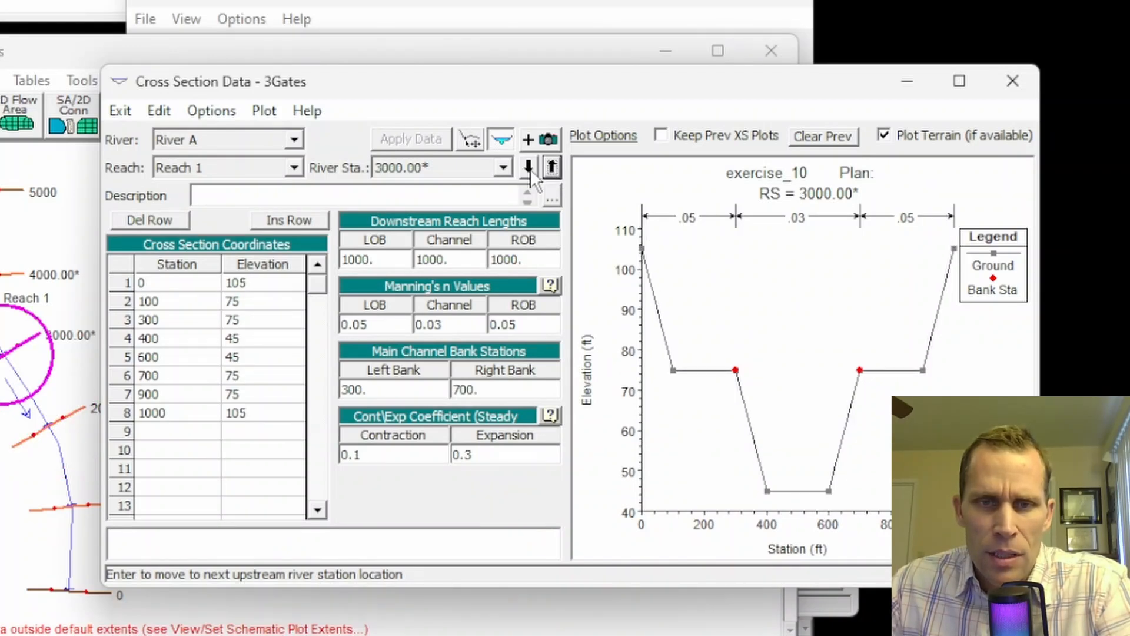
pyautogui.click(530, 168)
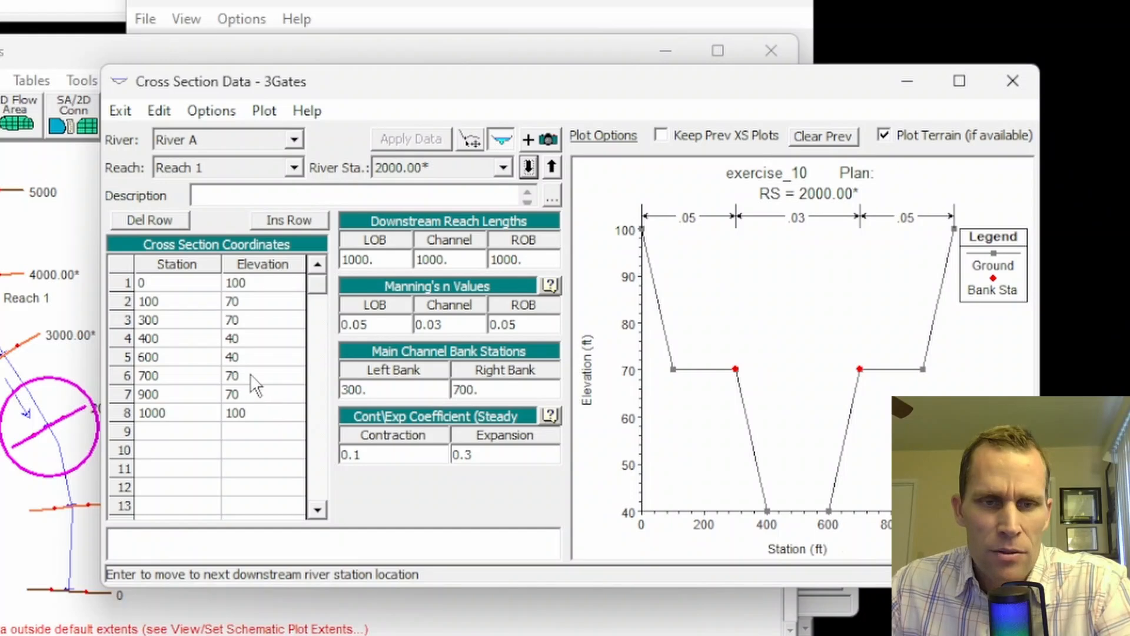
# Step: Compare the right overbank elevations at stations 700 and 900 between the cross sections at river stations 2000 and 3000
pyautogui.moveTo(250, 374); pyautogui.dragTo(250, 389)
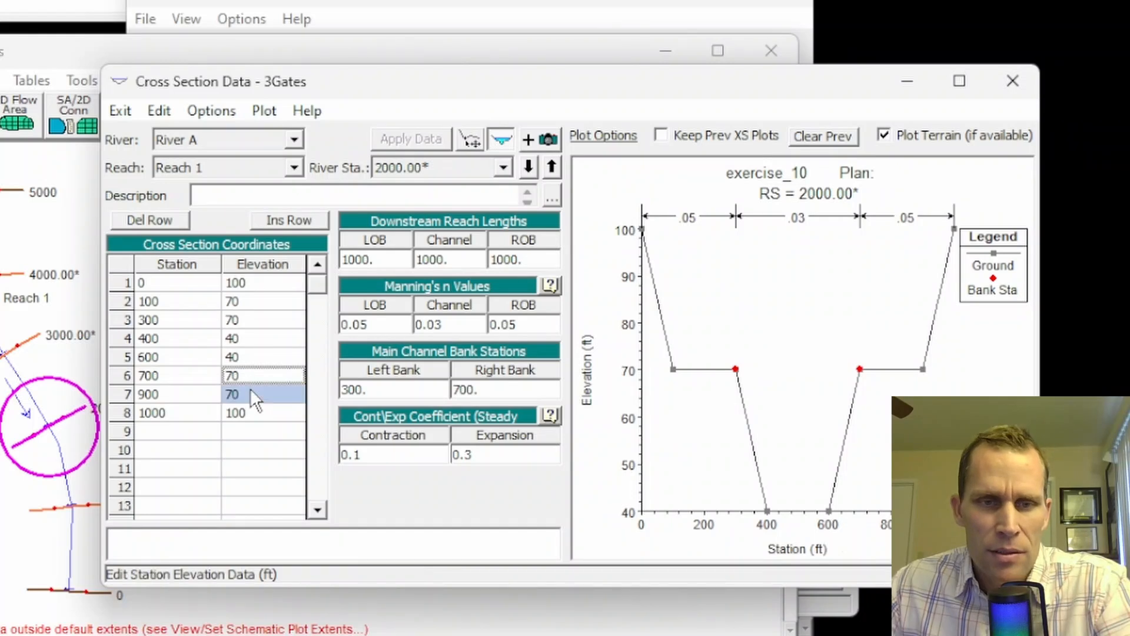
pyautogui.click(552, 168)
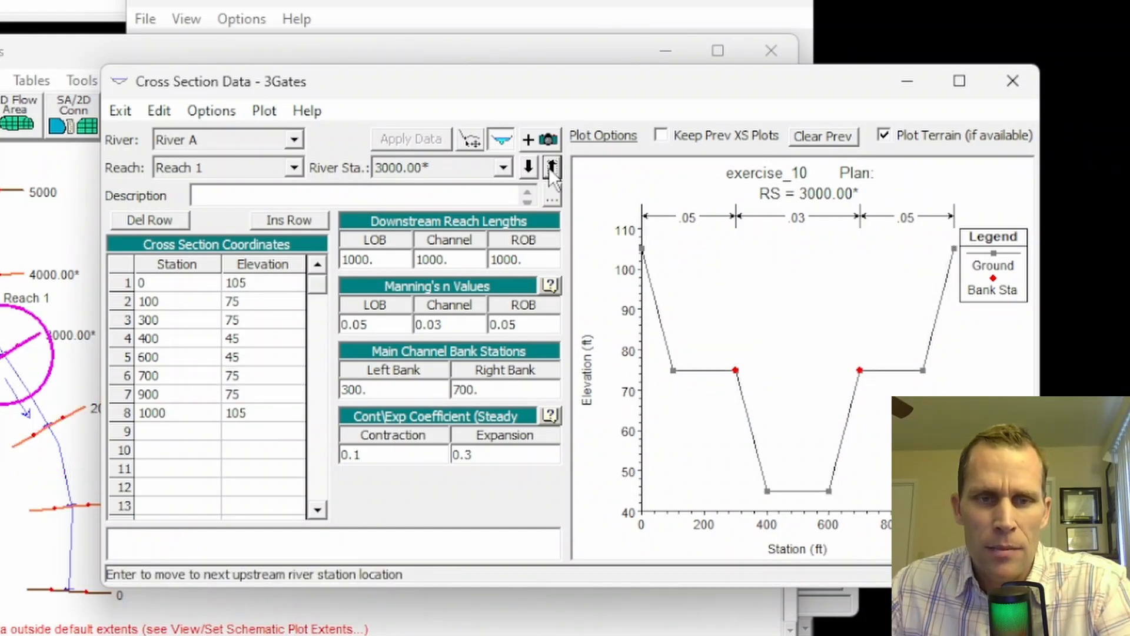
pyautogui.moveTo(281, 376); pyautogui.dragTo(276, 395)
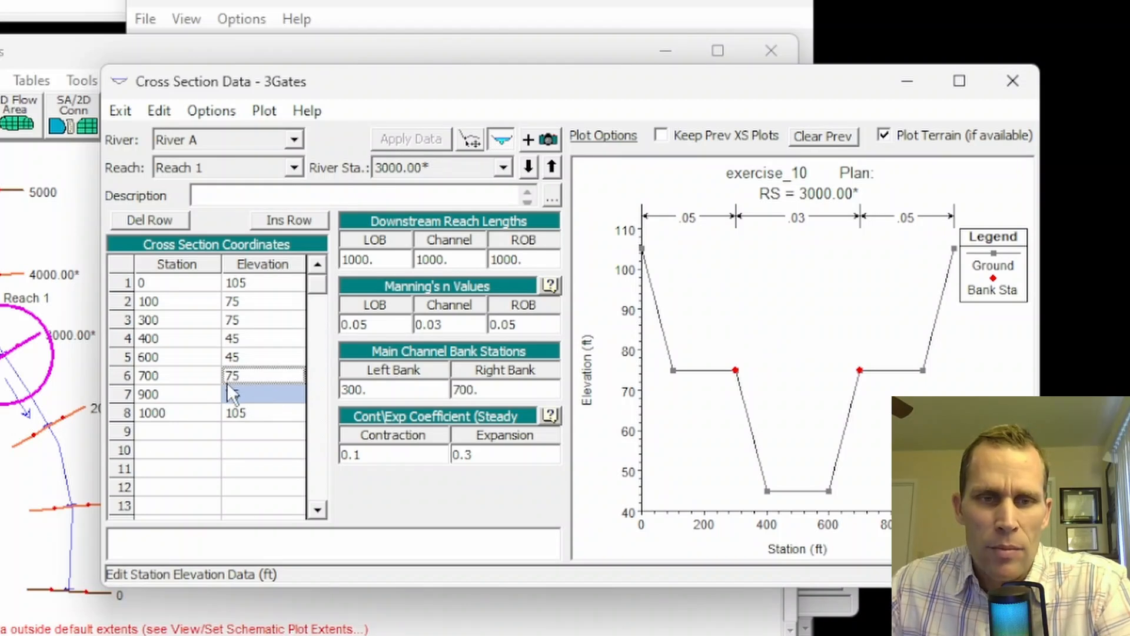
pyautogui.click(1013, 80)
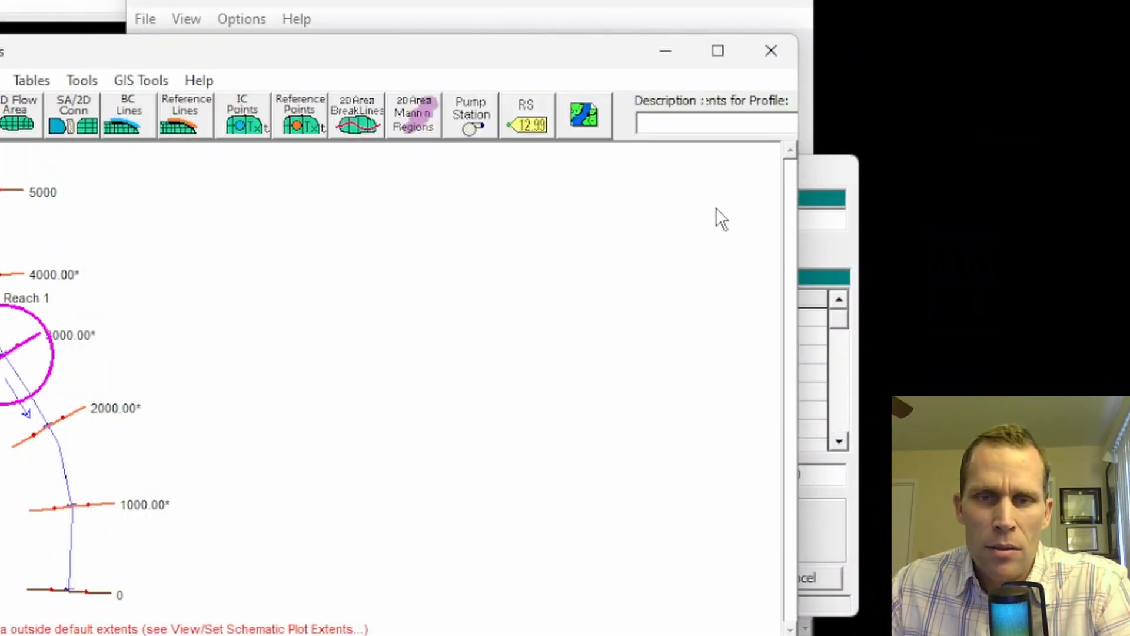
# Step: Enter the first two weir embankment points: station 300 at elevation 0 and station 300 at elevation 72
pyautogui.click(804, 225)
pyautogui.click(507, 317)
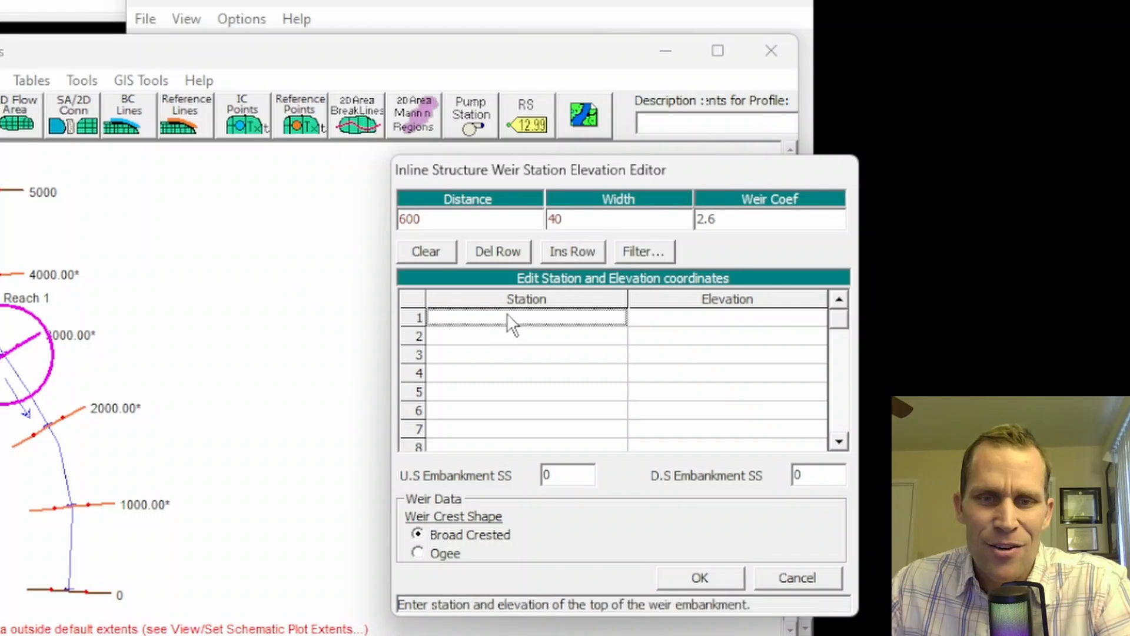
pyautogui.write('300')
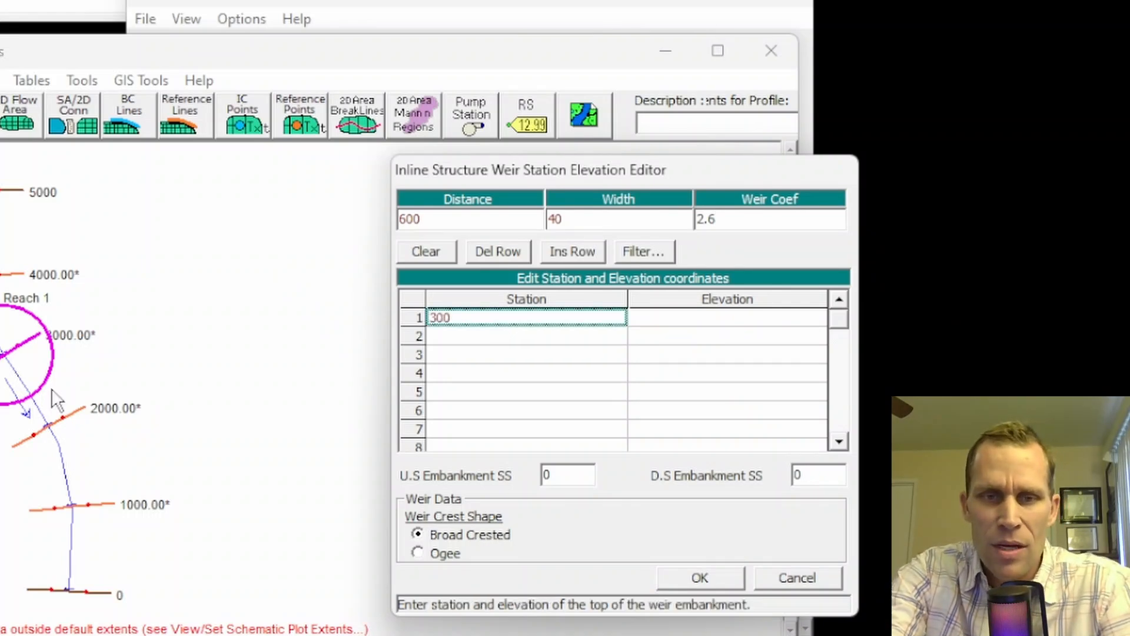
pyautogui.press('Tab')
pyautogui.write('0')
pyautogui.press('Tab')
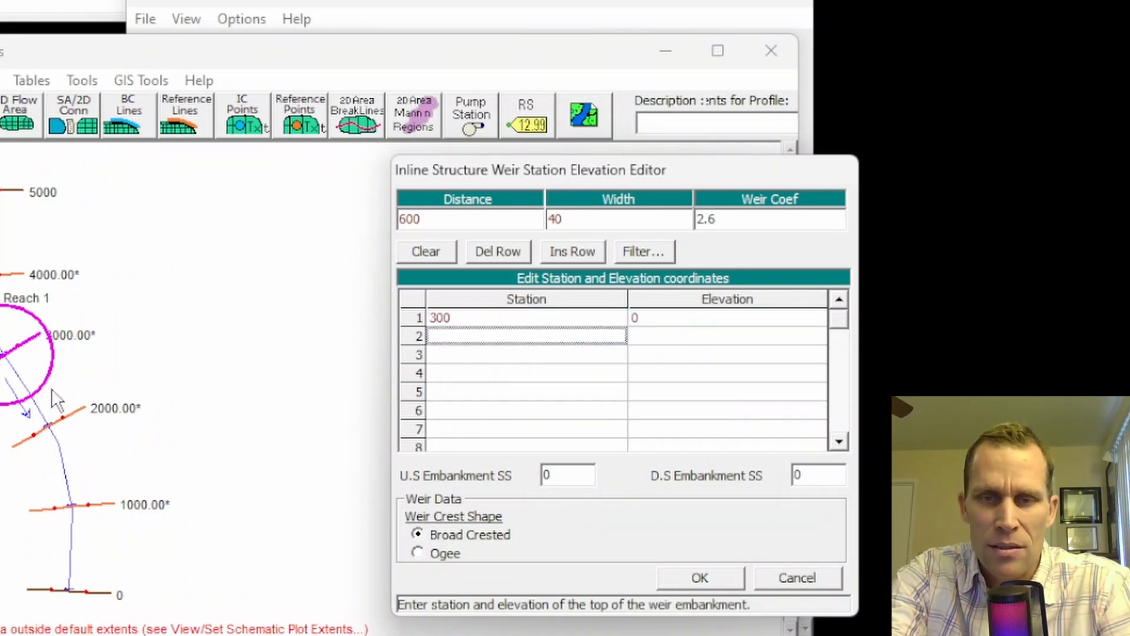
pyautogui.write('300')
pyautogui.press('Tab')
pyautogui.write('72')
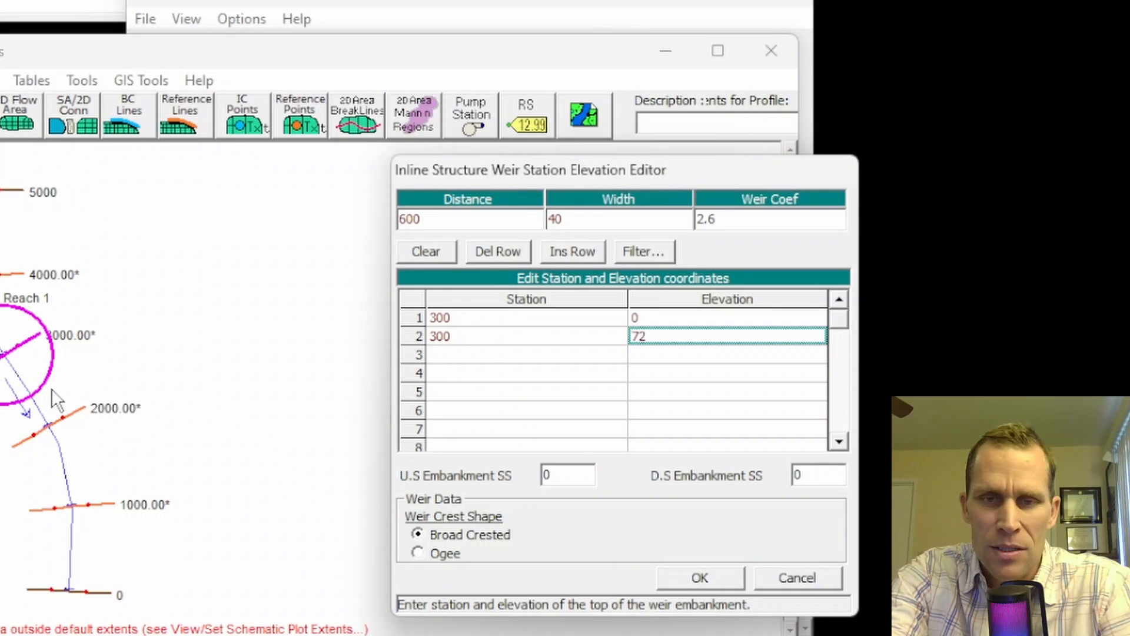
# Step: Add the remaining two weir embankment points: station 700 at elevation 72 and station 700 at elevation 0
pyautogui.press('Tab')
pyautogui.write('700')
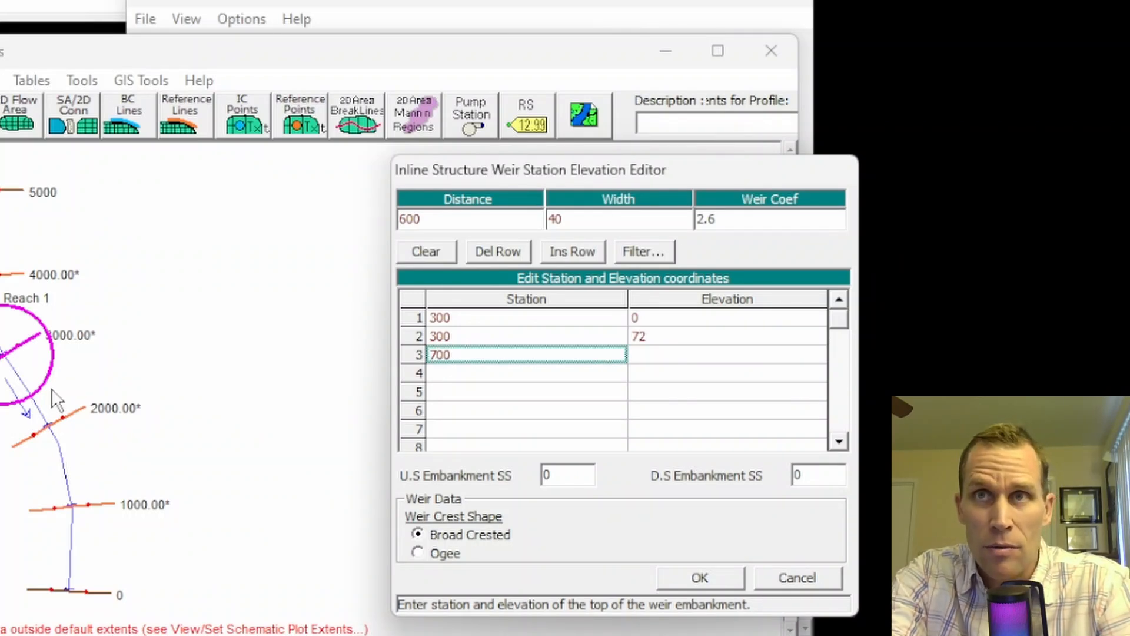
pyautogui.press('Tab')
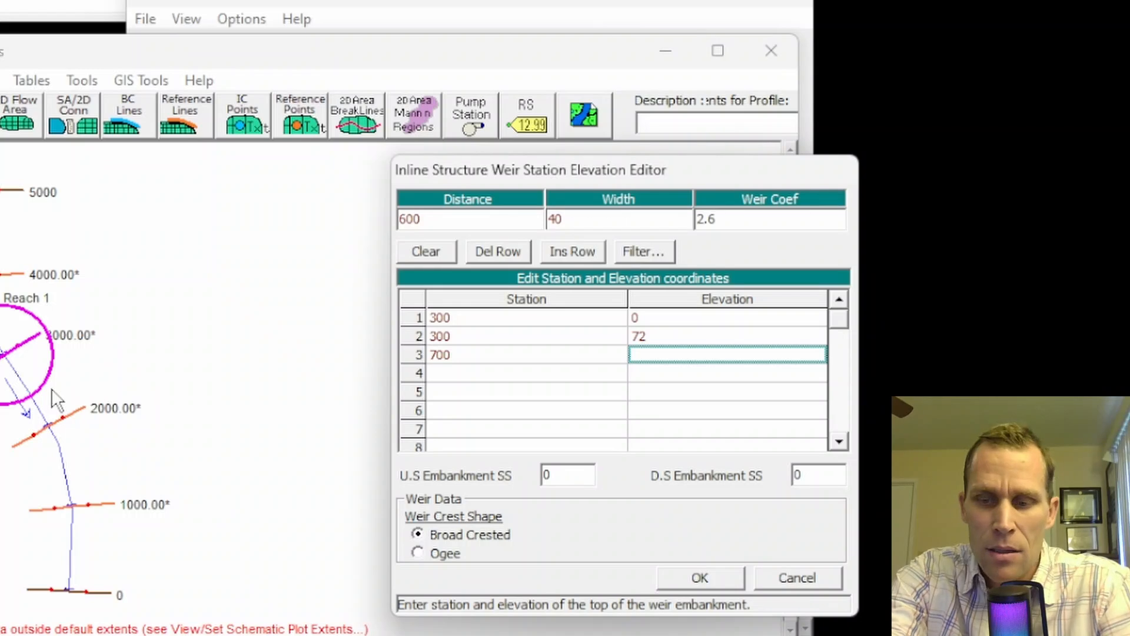
pyautogui.write('72')
pyautogui.press('Tab')
pyautogui.write('700')
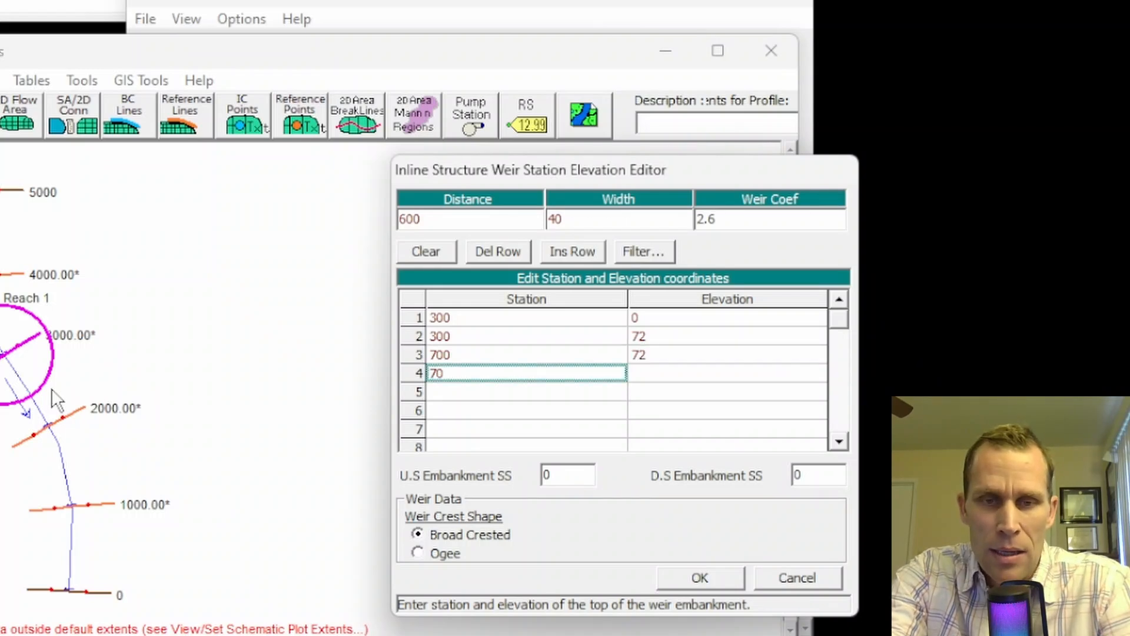
pyautogui.press('Tab')
pyautogui.write('0')
pyautogui.press('Tab')
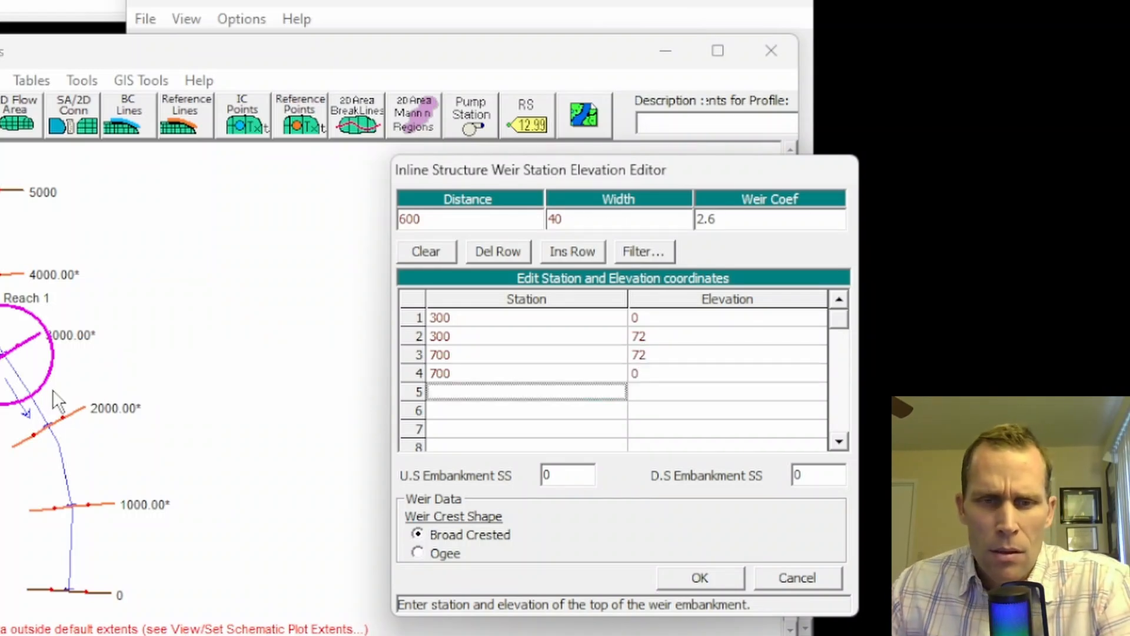
# Step: Set the upstream and downstream embankment side slopes to 2 and accept the weir data
pyautogui.doubleClick(556, 474)
pyautogui.write('2')
pyautogui.doubleClick(817, 476)
pyautogui.write('2')
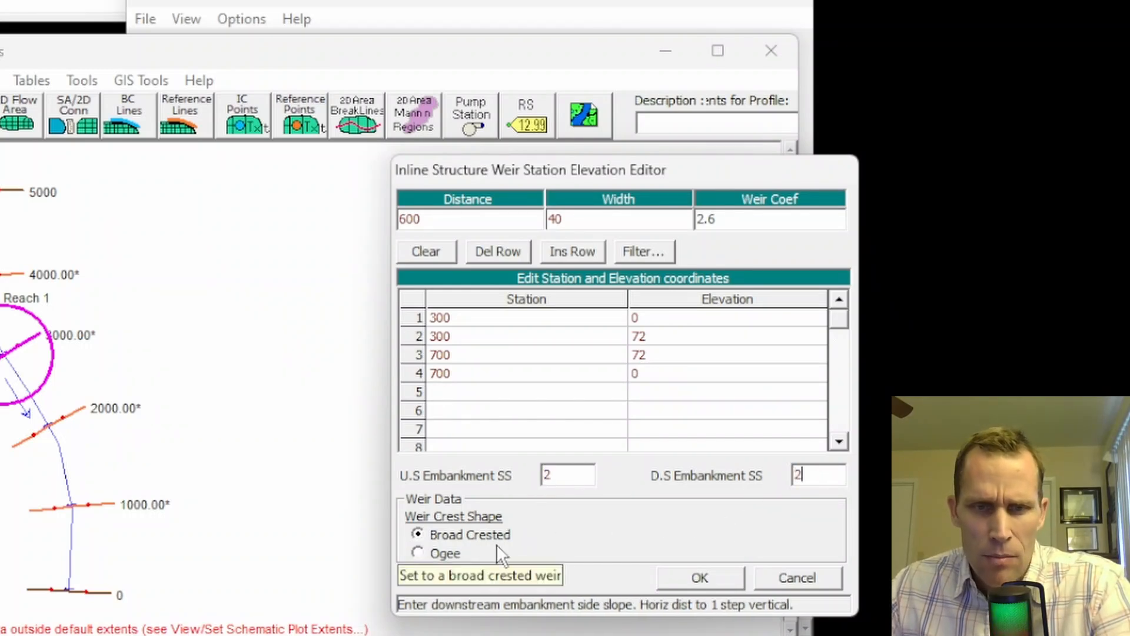
pyautogui.click(703, 579)
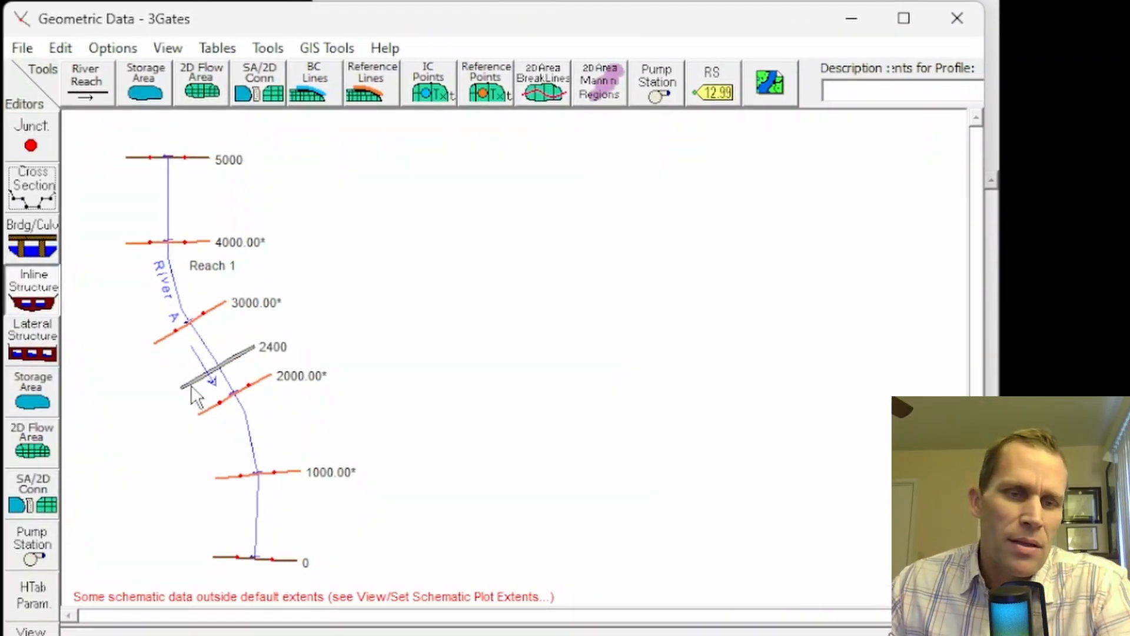
# Step: Set the schematic plot extents to left -1, right 2, top 2 and bottom -1
pyautogui.scroll(3, 174, 396)
pyautogui.scroll(-3, 161, 387)
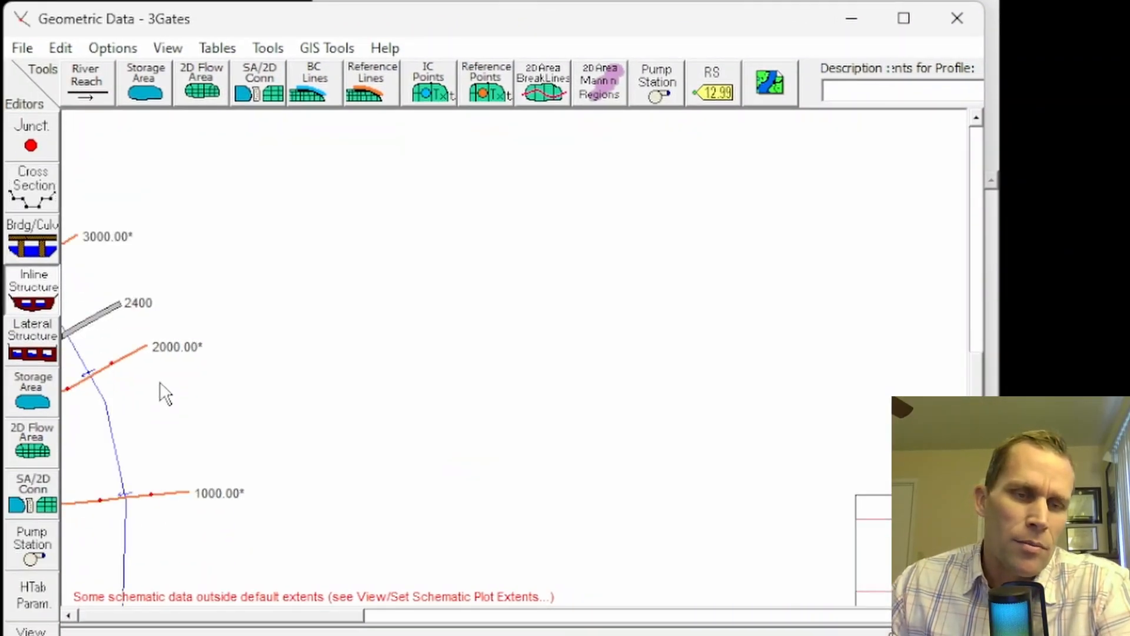
pyautogui.click(161, 50)
pyautogui.click(216, 287)
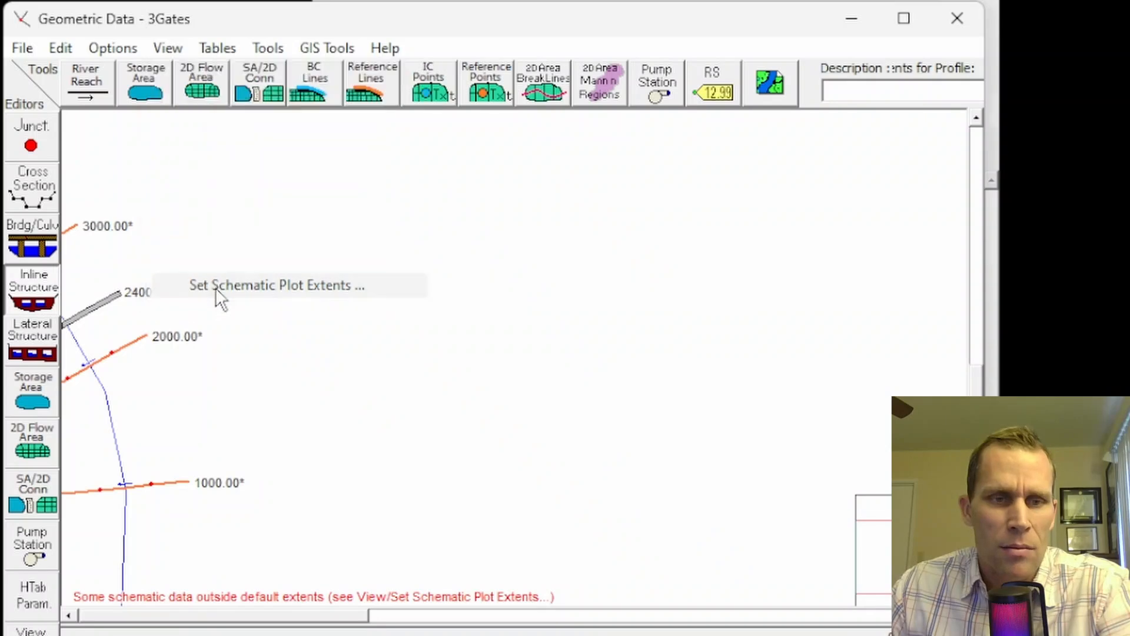
pyautogui.doubleClick(802, 209)
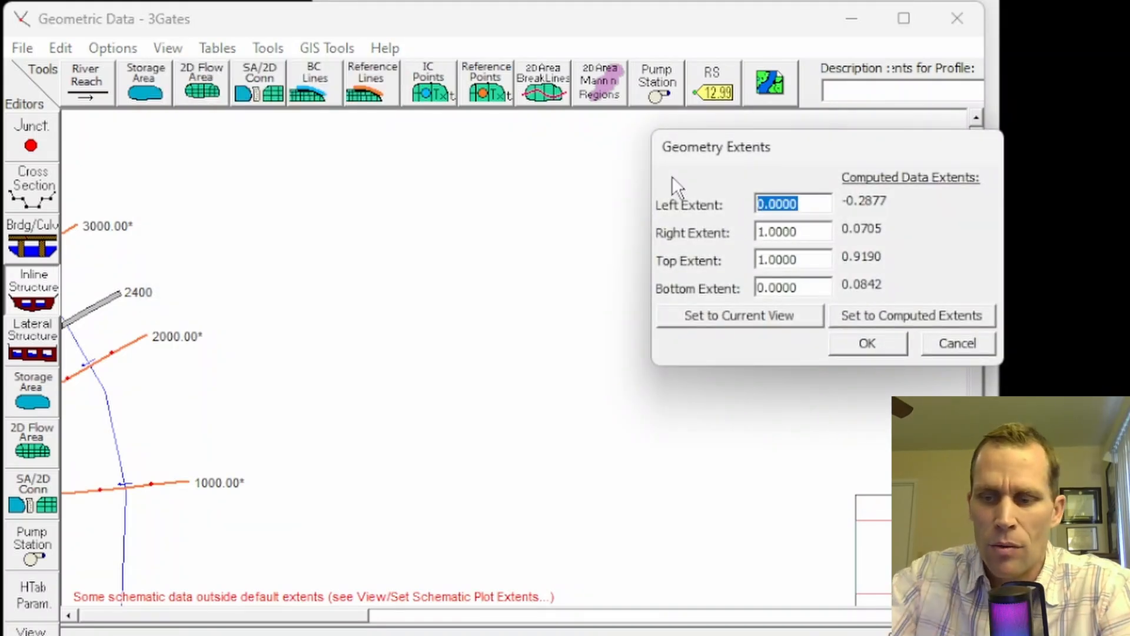
pyautogui.write('-1')
pyautogui.press('Tab')
pyautogui.write('2')
pyautogui.press('Tab')
pyautogui.write('2')
pyautogui.press('Tab')
pyautogui.write('-1')
pyautogui.click(863, 349)
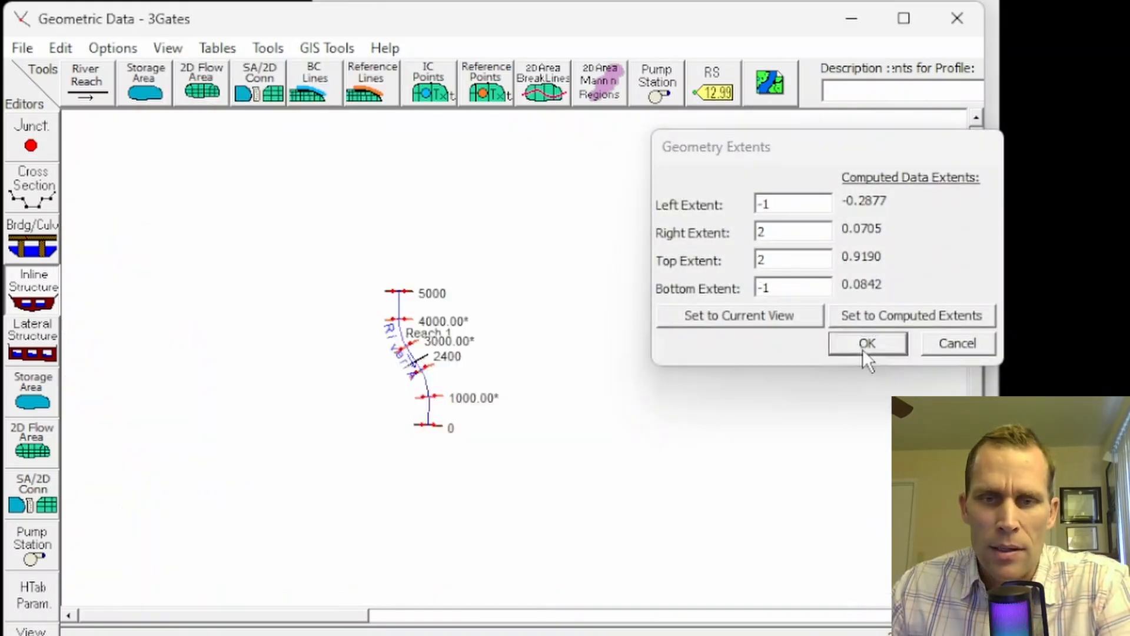
# Step: Examine the inline structure at station 2400 in the schematic and in its profile plot, and review its weir/embankment data
pyautogui.scroll(5, 436, 375)
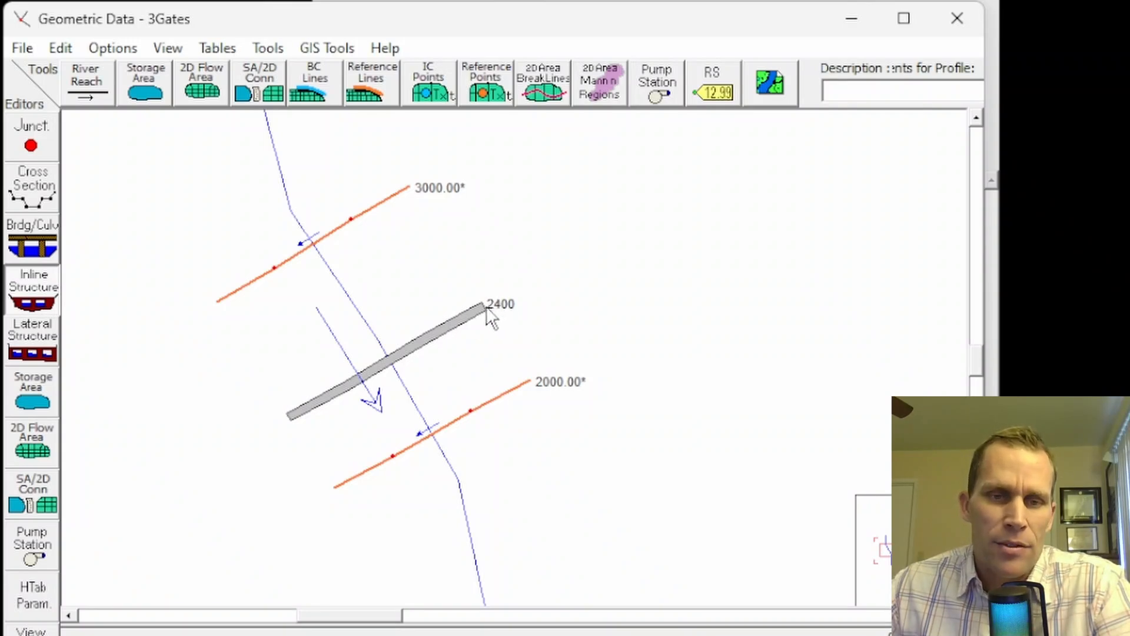
pyautogui.scroll(-4, 657, 208)
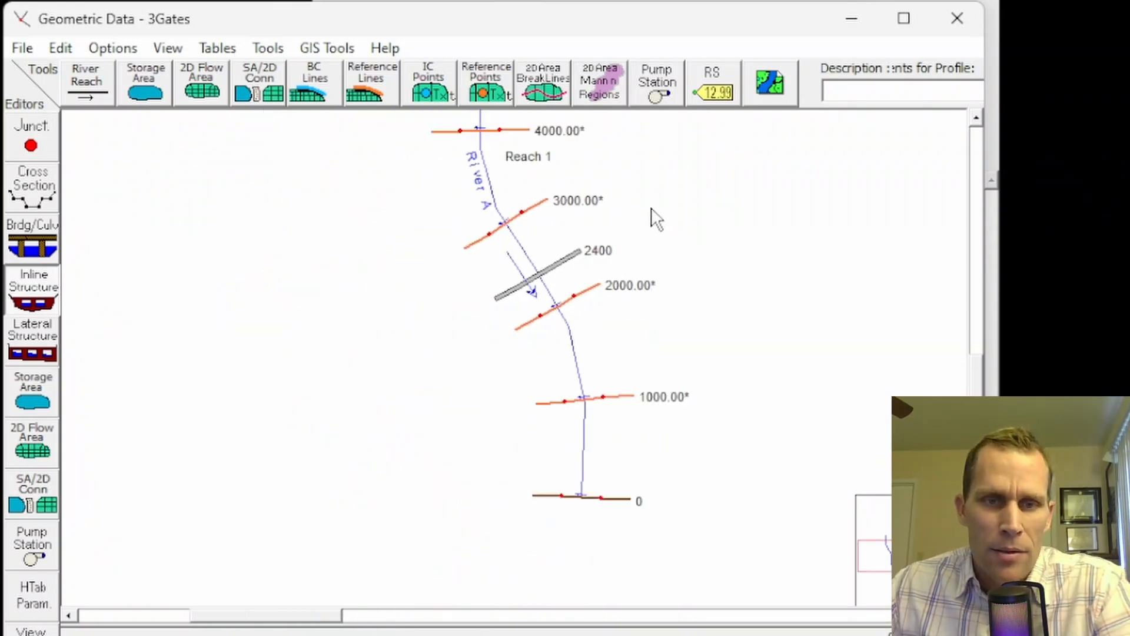
pyautogui.scroll(1, 650, 206)
pyautogui.moveTo(650, 206)
pyautogui.mouseDown()
pyautogui.moveTo(643, 245)
pyautogui.moveTo(459, 273)
pyautogui.moveTo(414, 230)
pyautogui.moveTo(404, 235)
pyautogui.moveTo(415, 239)
pyautogui.mouseUp()
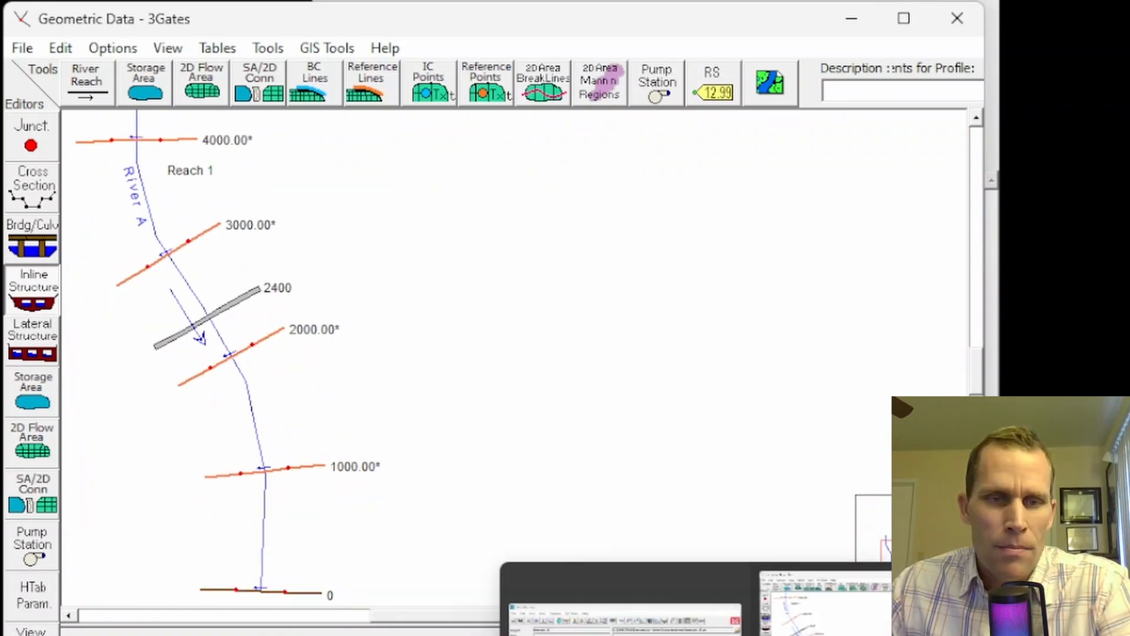
pyautogui.click(633, 618)
pyautogui.moveTo(656, 0); pyautogui.dragTo(671, 0)
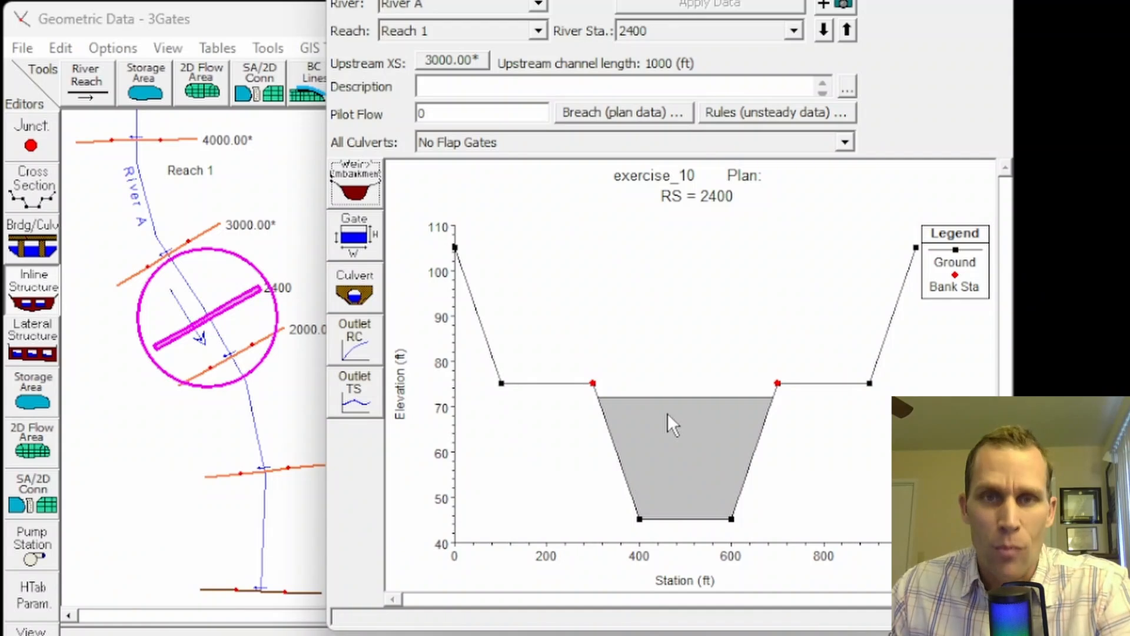
pyautogui.click(355, 183)
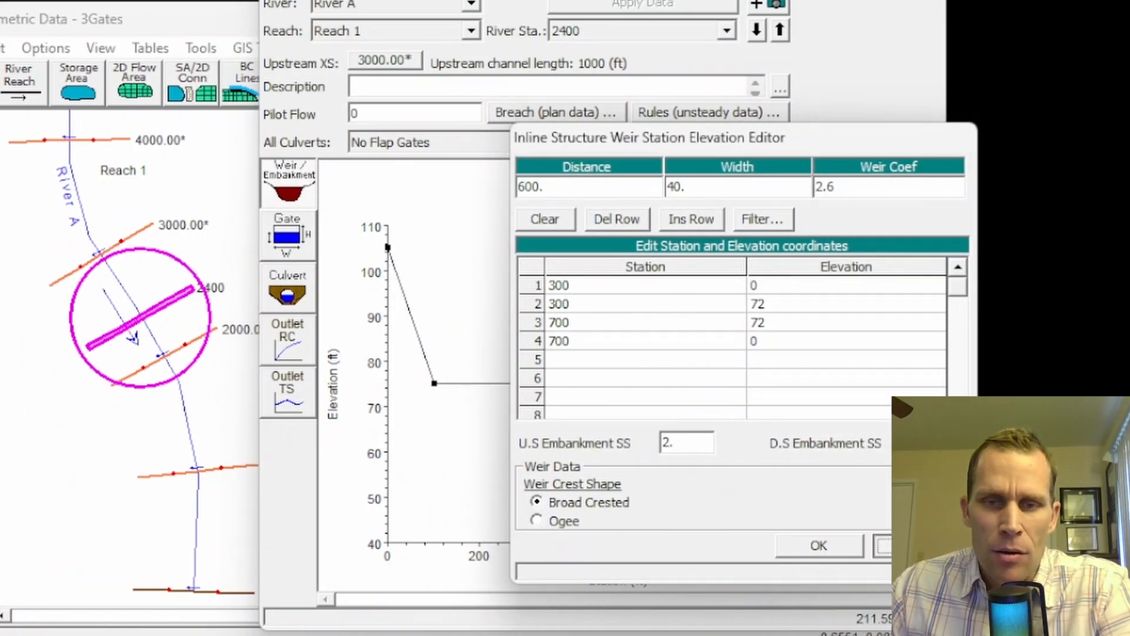
pyautogui.click(818, 545)
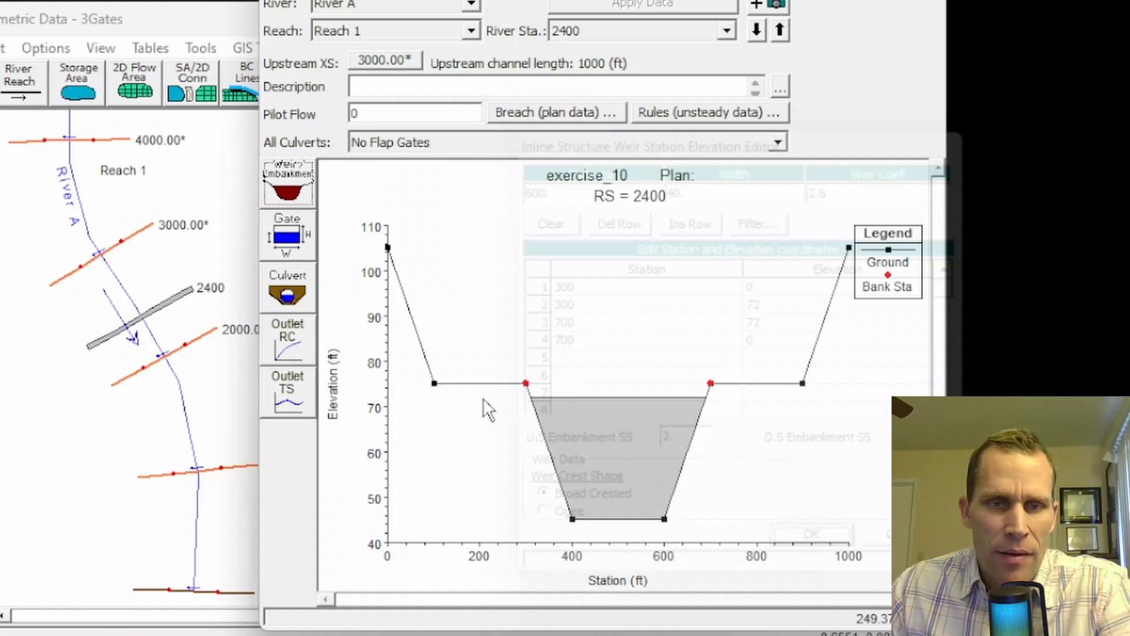
# Step: Set the gate type of Gate #1 to Sluice with a sluice discharge coefficient of 0.5
pyautogui.click(293, 238)
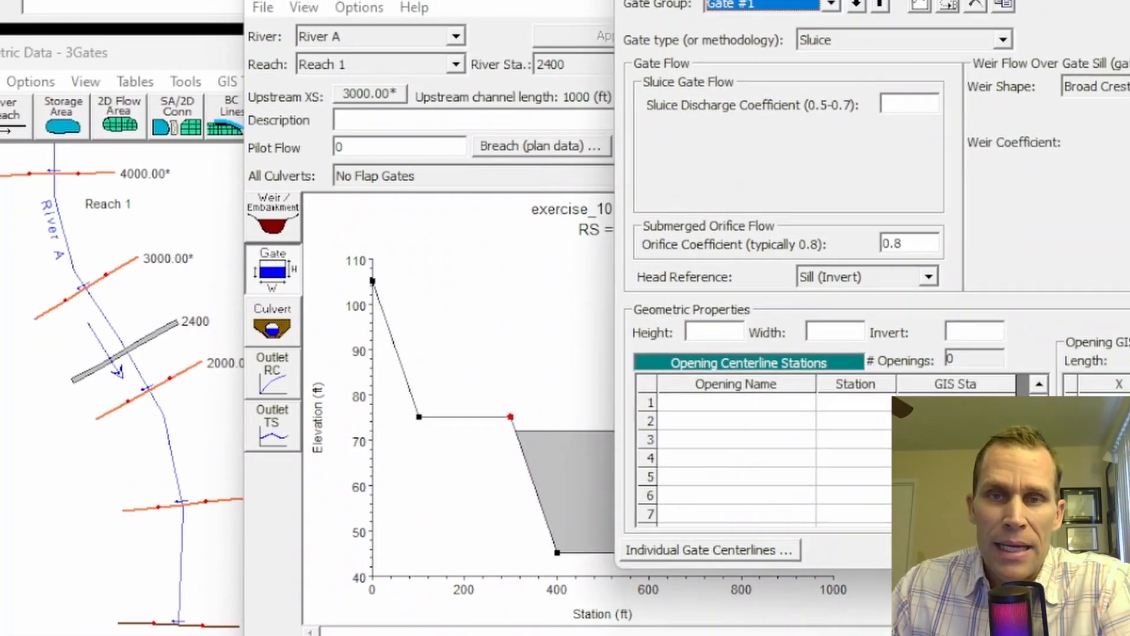
pyautogui.moveTo(915, 0); pyautogui.dragTo(524, 22)
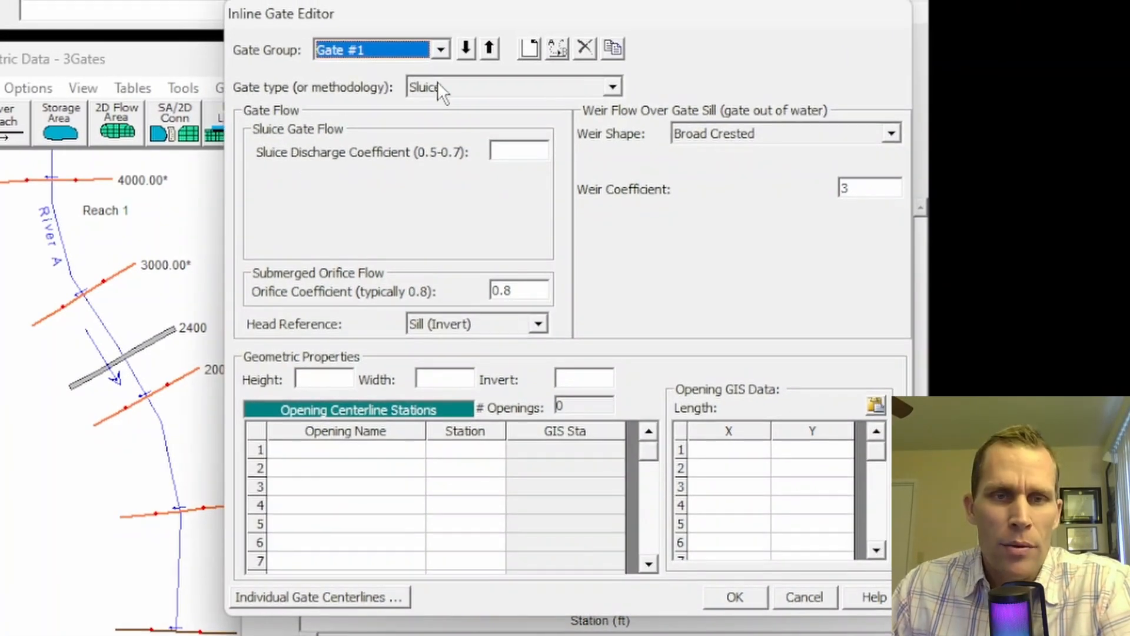
pyautogui.click(437, 86)
pyautogui.click(450, 107)
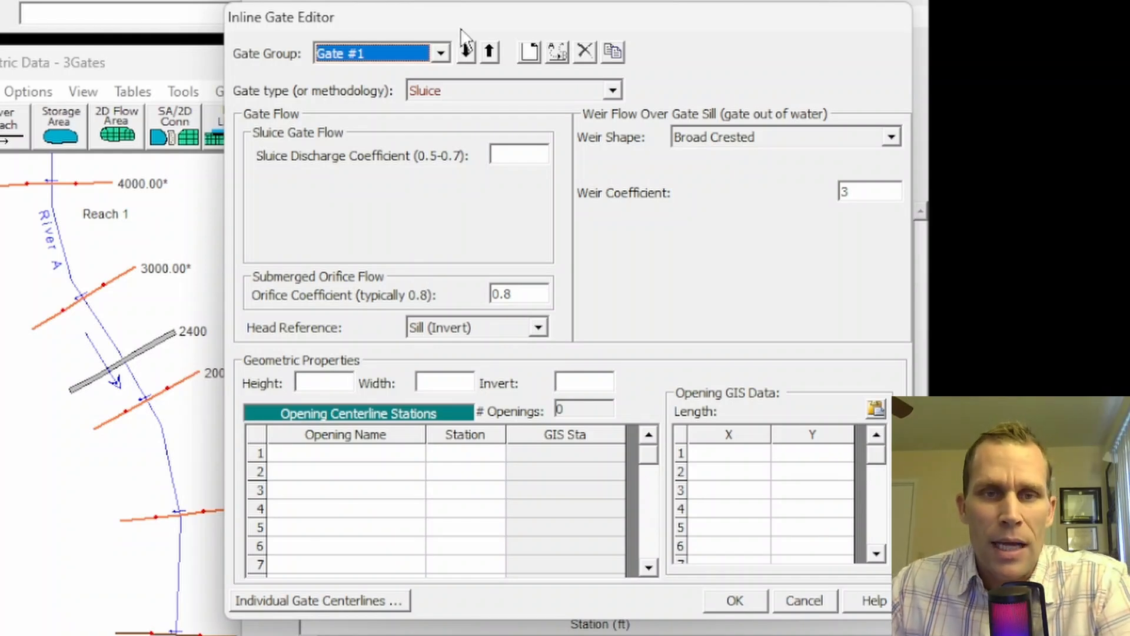
pyautogui.click(526, 156)
pyautogui.write('0')
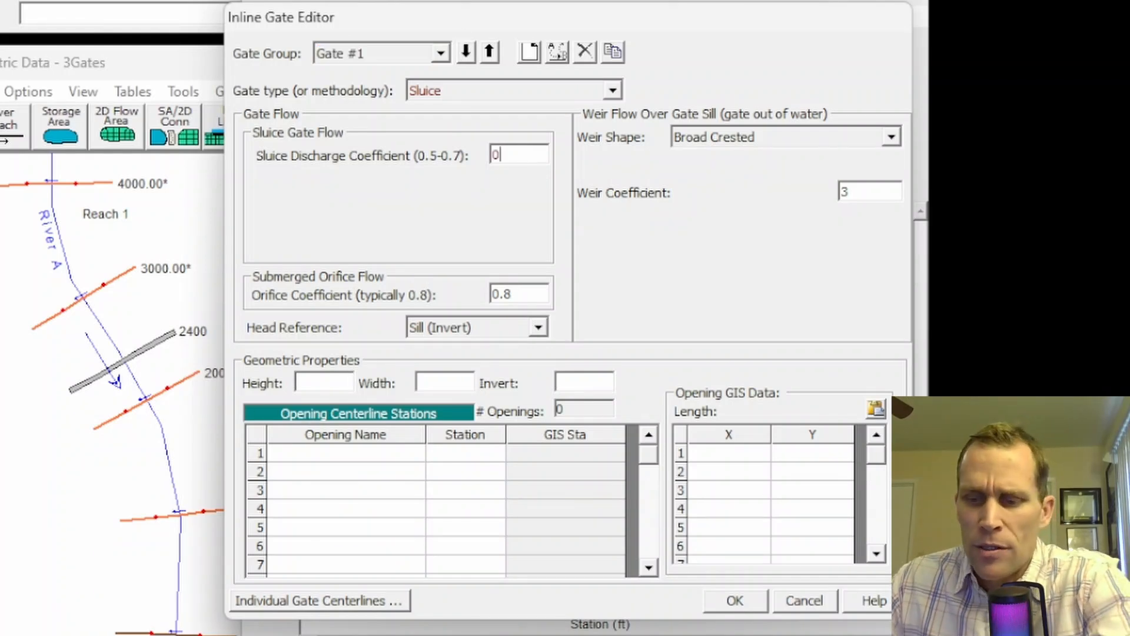
pyautogui.write('.5')
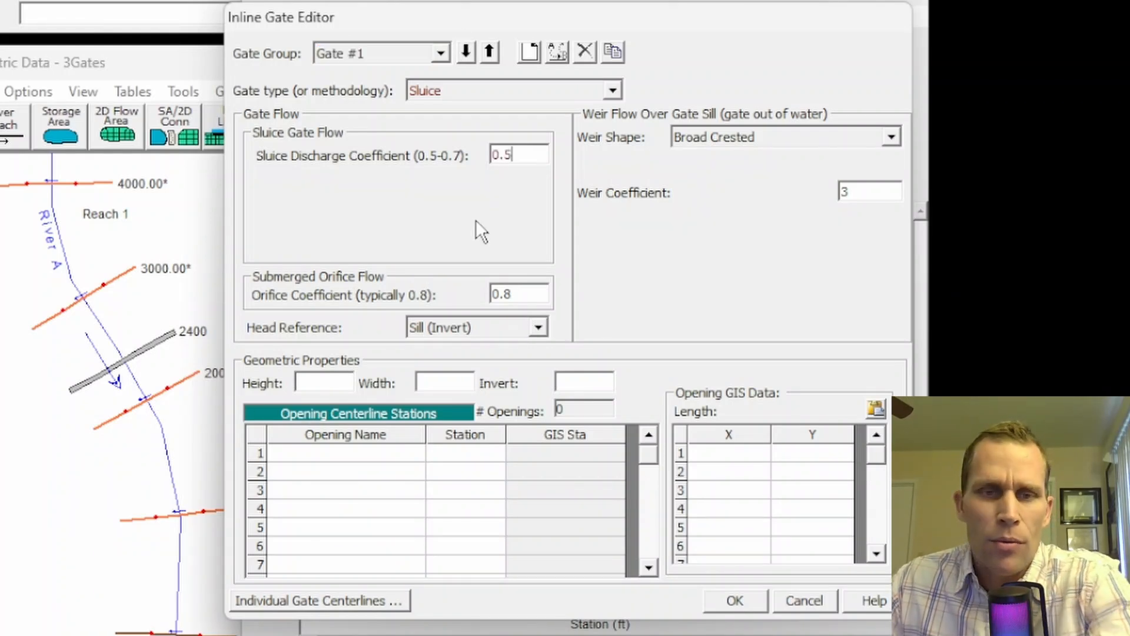
# Step: Set the Gate #1 geometry to height 10, width 20 and invert 50
pyautogui.click(352, 384)
pyautogui.write('10')
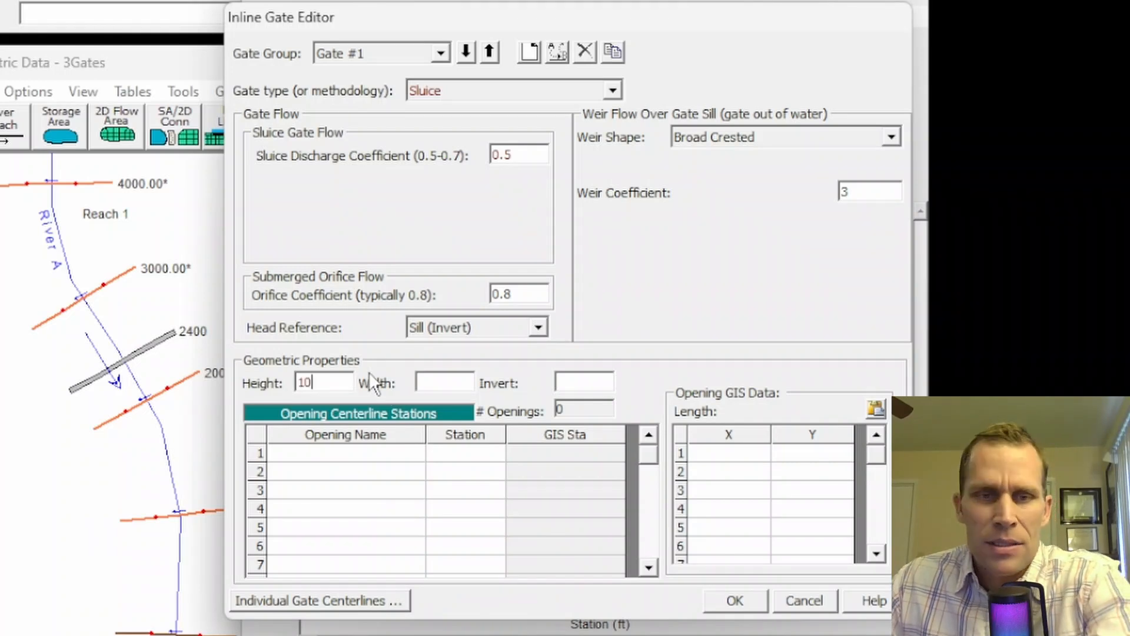
pyautogui.click(453, 386)
pyautogui.write('20')
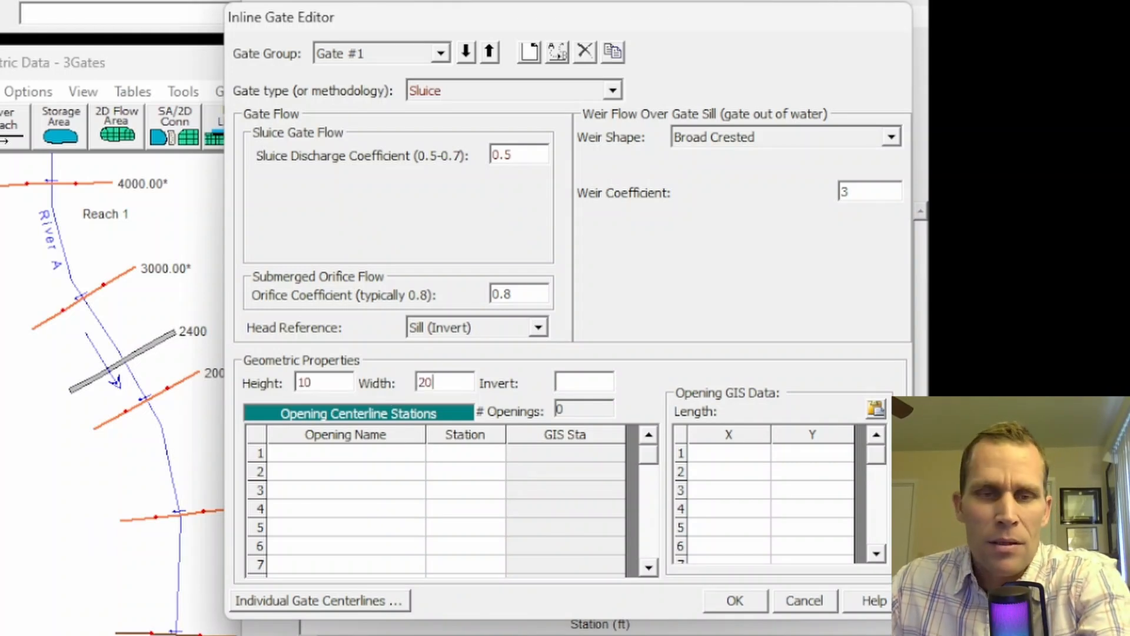
pyautogui.click(568, 386)
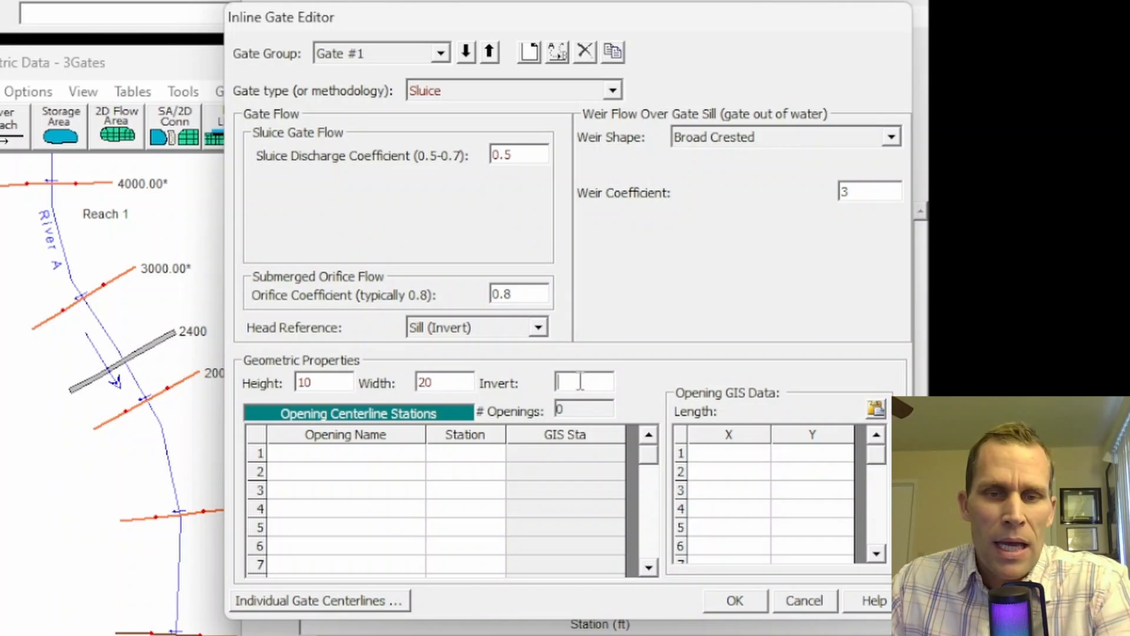
pyautogui.moveTo(520, 20); pyautogui.dragTo(1040, 47)
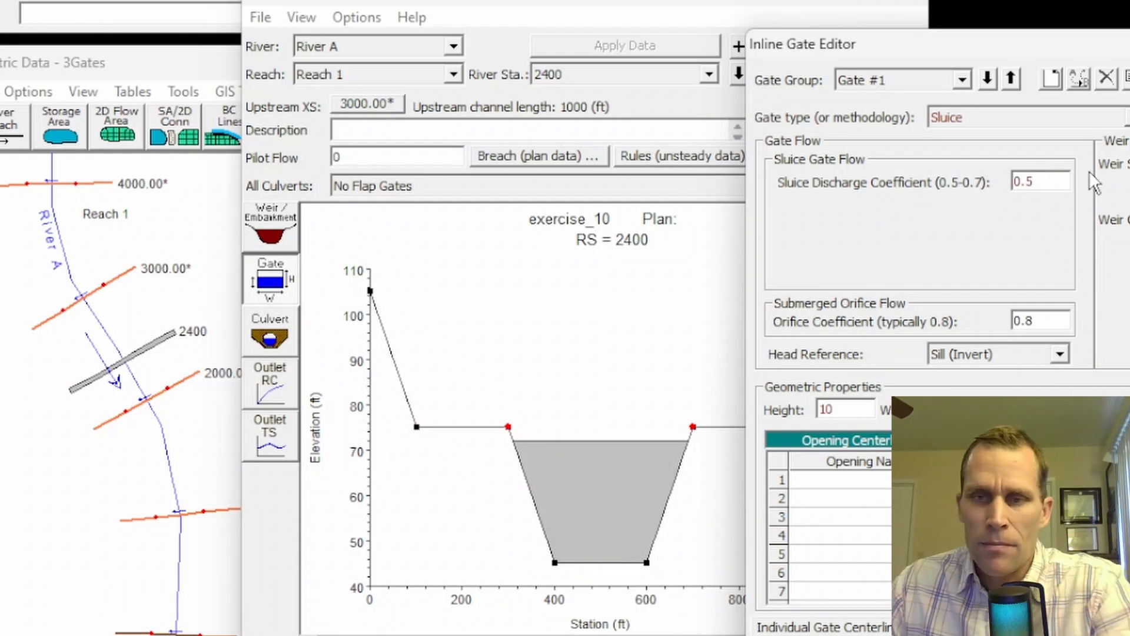
pyautogui.moveTo(1129, 46); pyautogui.dragTo(683, 35)
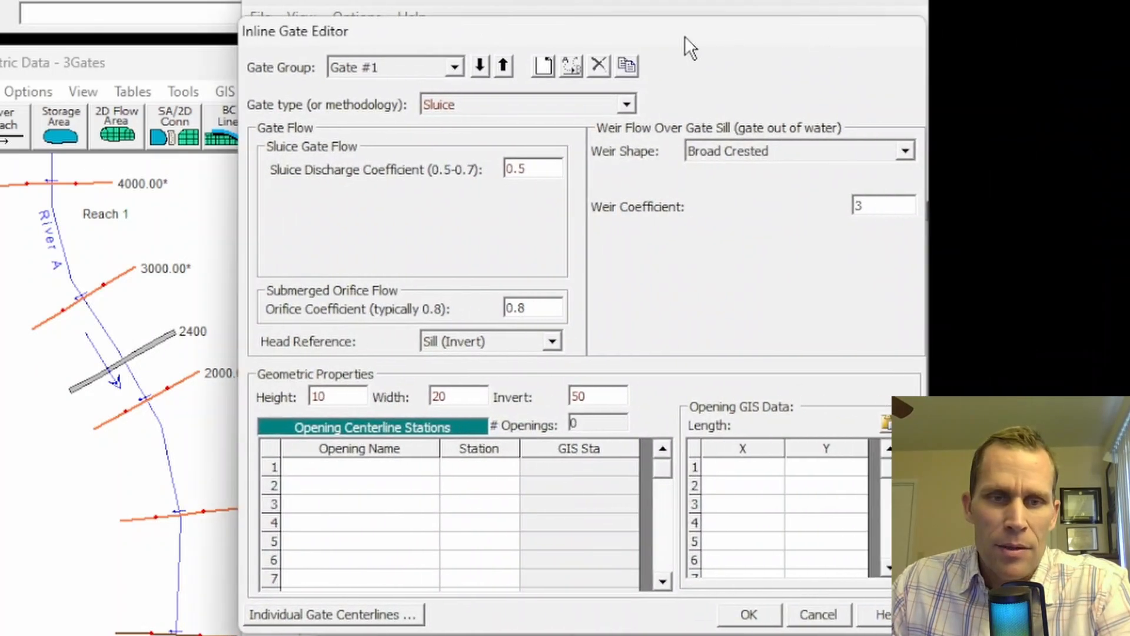
# Step: Name the first three openings of Gate #1 g1, g2 and g3
pyautogui.click(348, 467)
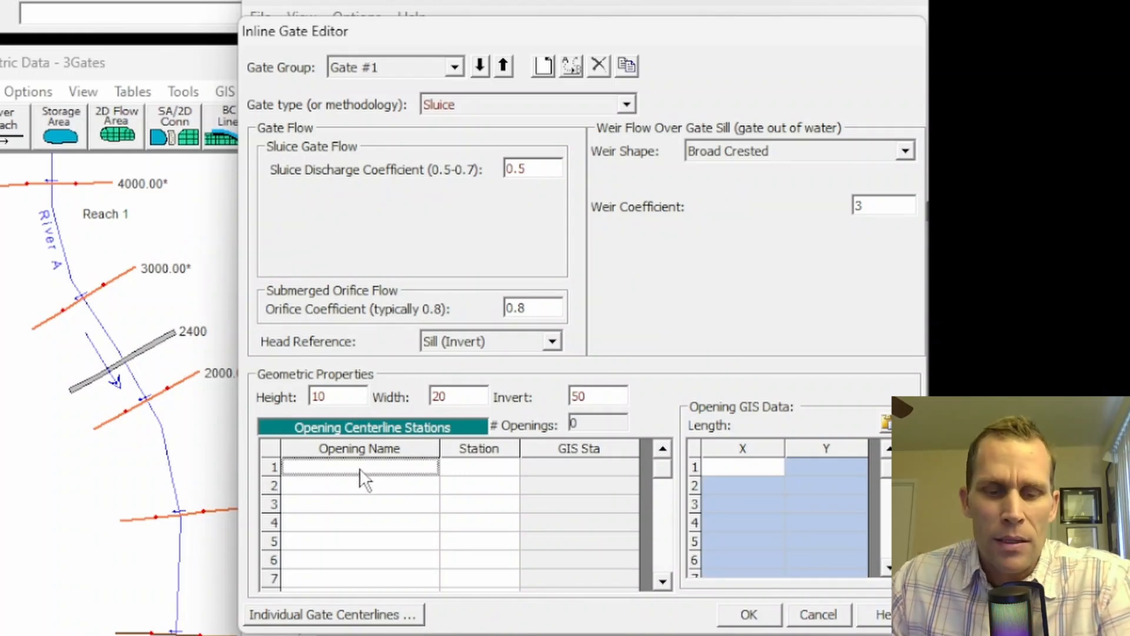
pyautogui.write('g1')
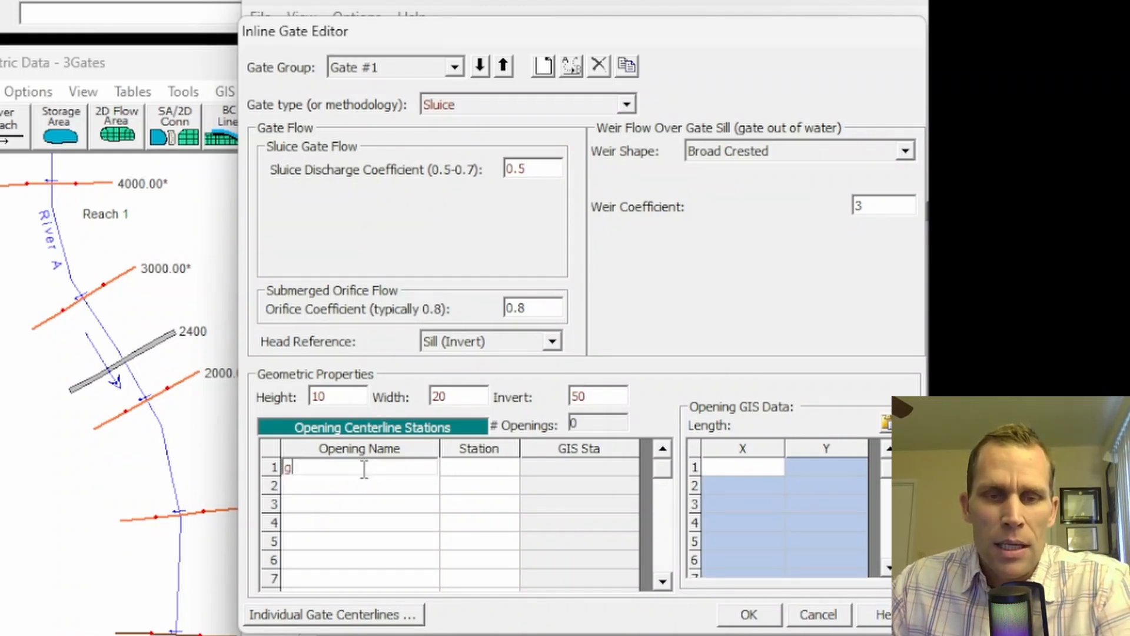
pyautogui.click(364, 491)
pyautogui.write('g2')
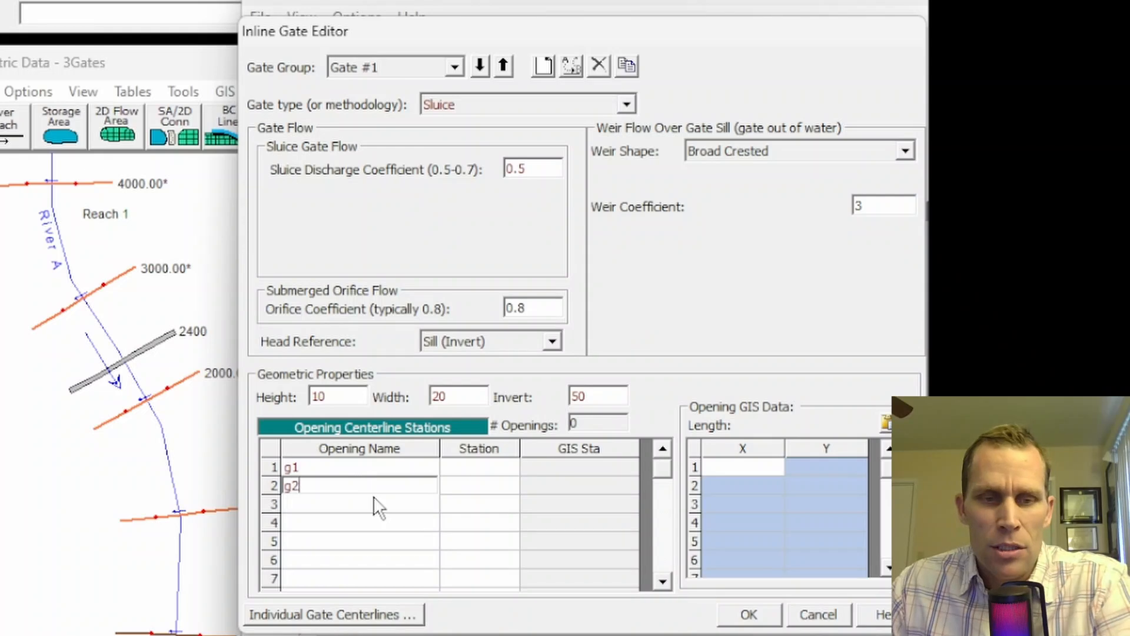
pyautogui.click(373, 501)
pyautogui.write('g3')
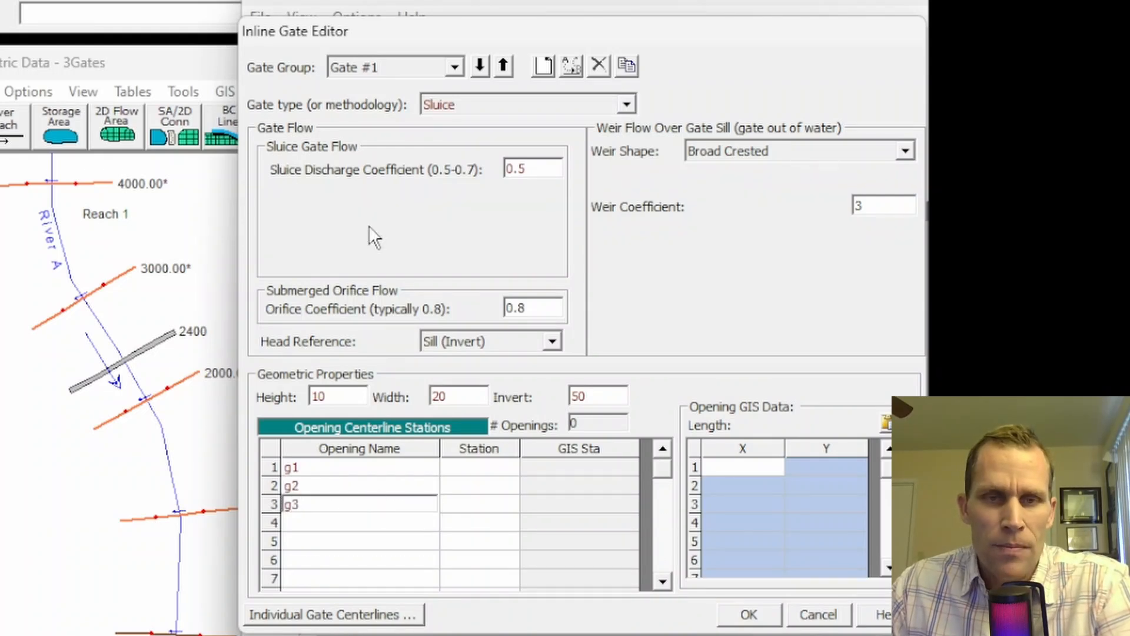
# Step: Set the opening centerline stations to 500 for g1, 530 for g2 and 470 for g3, and accept the gate data
pyautogui.moveTo(409, 34); pyautogui.dragTo(914, 33)
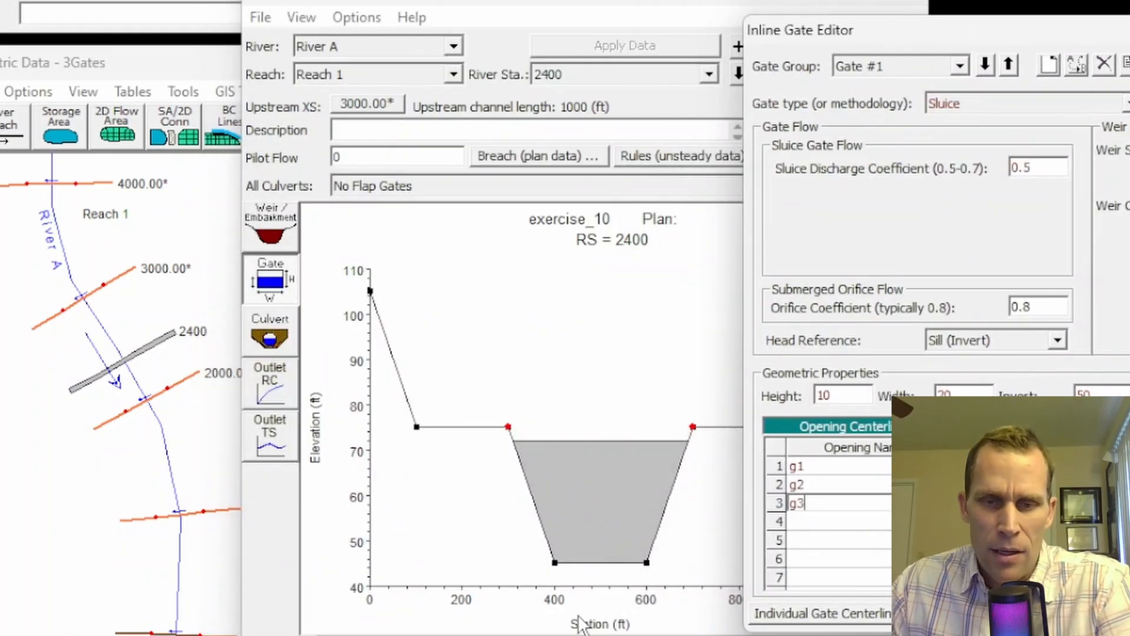
pyautogui.moveTo(1066, 32); pyautogui.dragTo(553, 26)
pyautogui.click(466, 458)
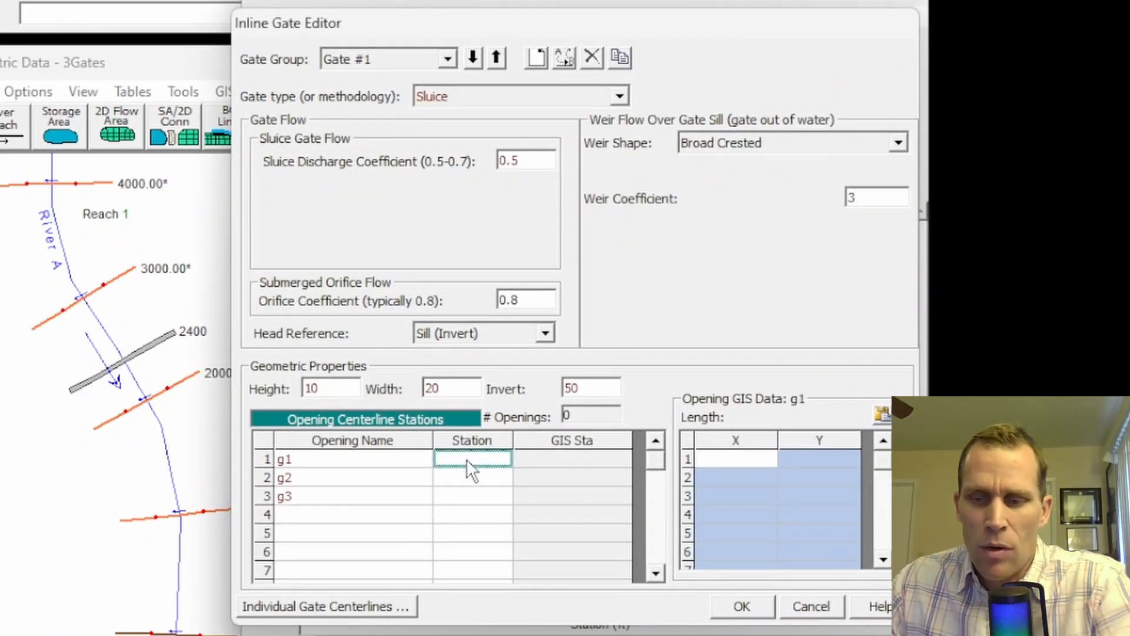
pyautogui.write('500')
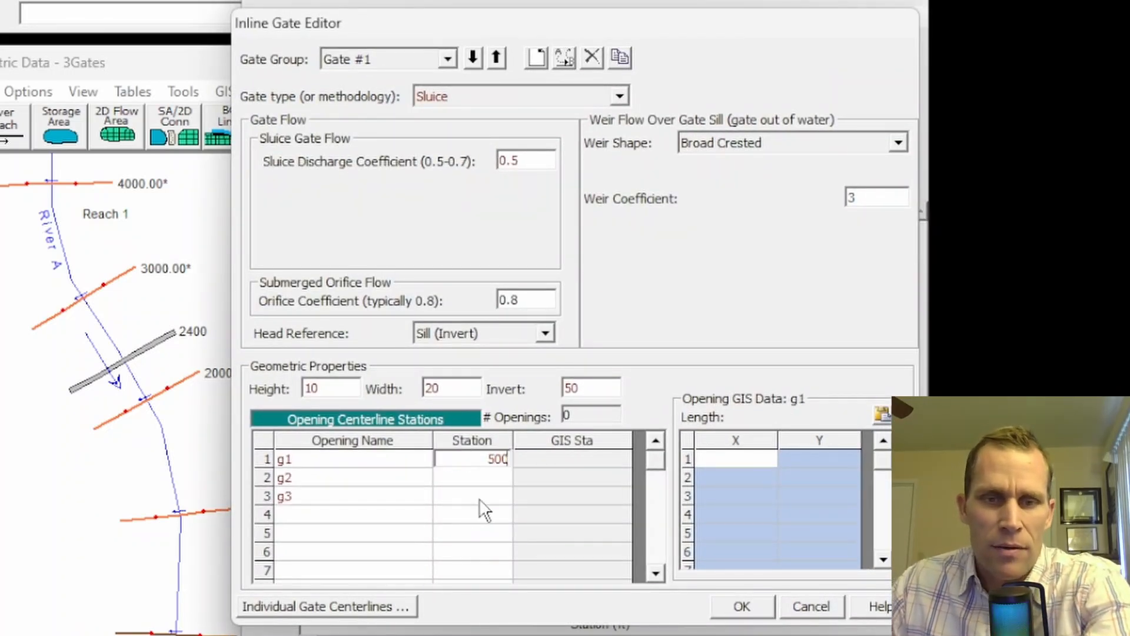
pyautogui.click(482, 478)
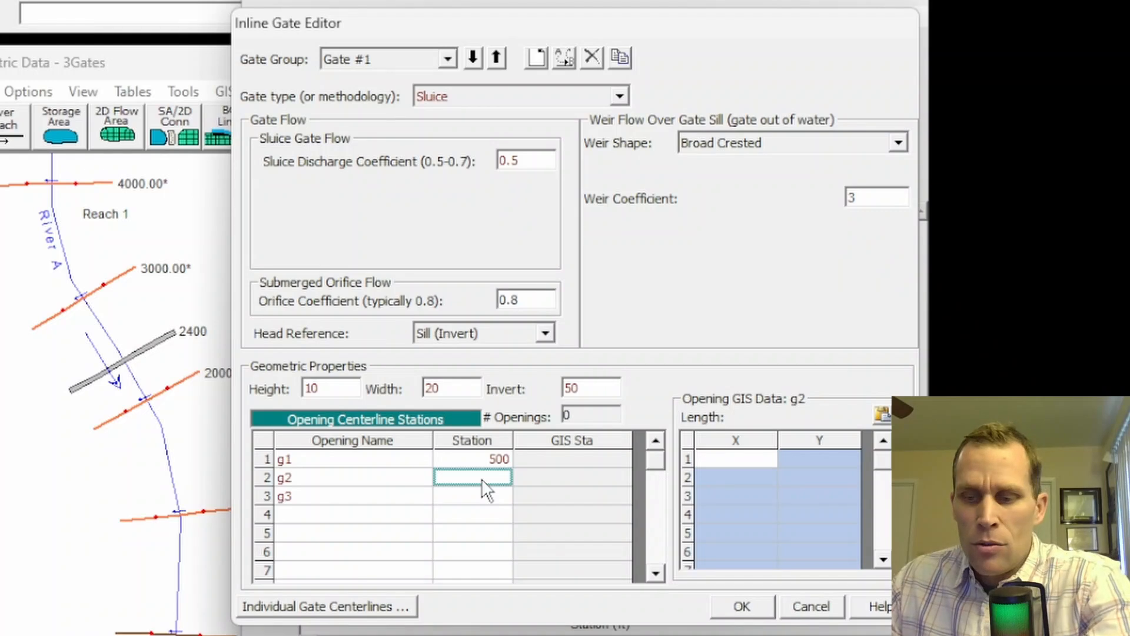
pyautogui.write('530')
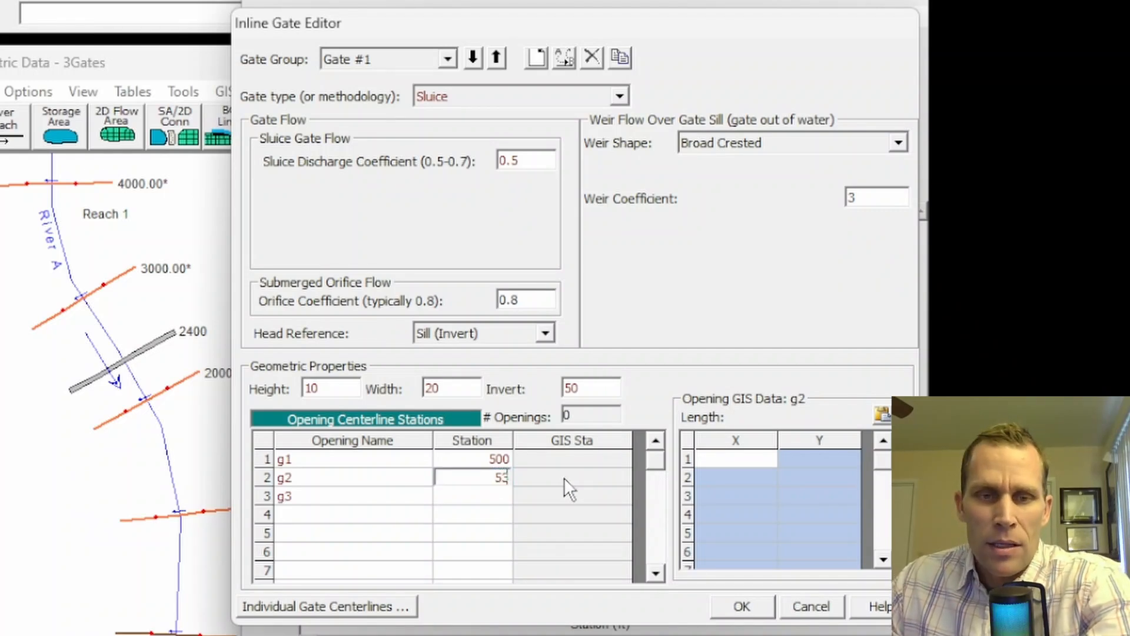
pyautogui.click(493, 494)
pyautogui.write('47')
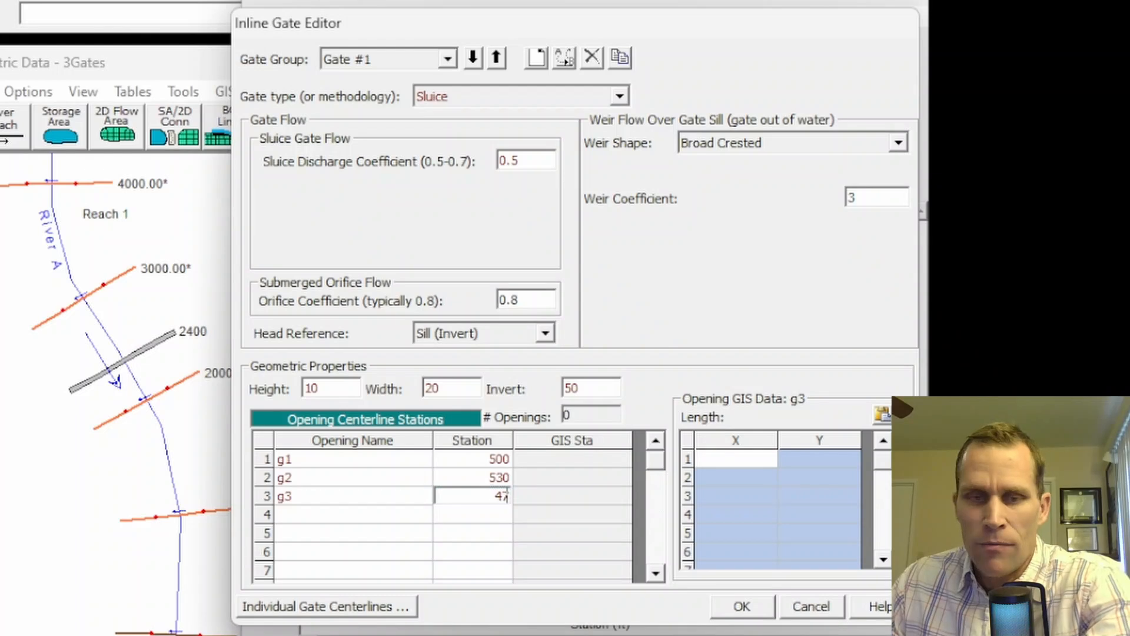
pyautogui.write('0')
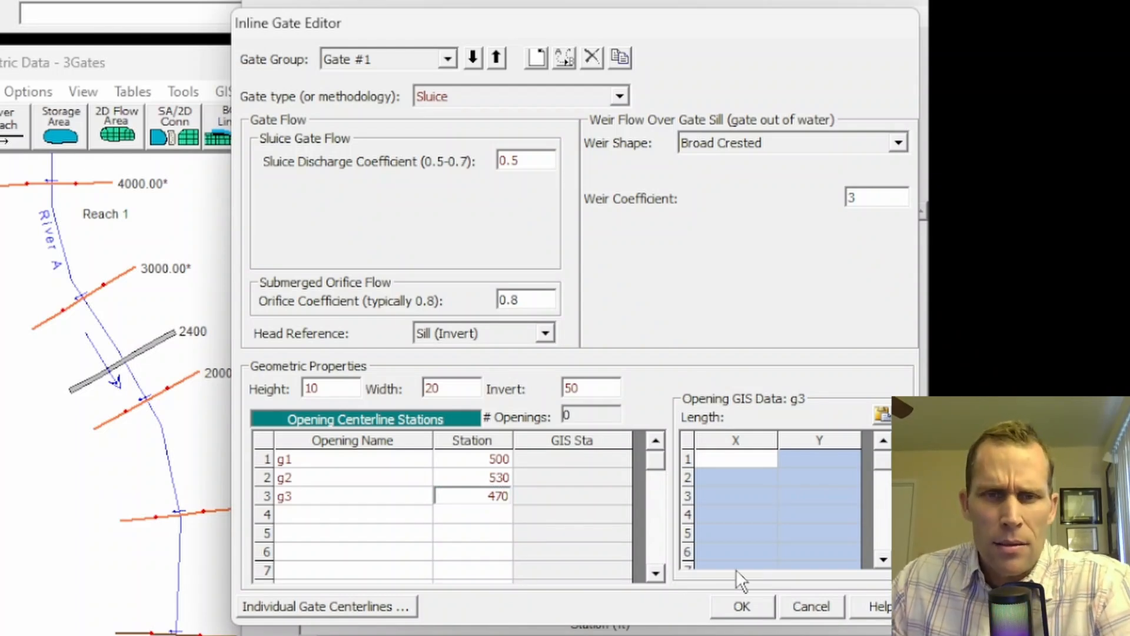
pyautogui.click(742, 607)
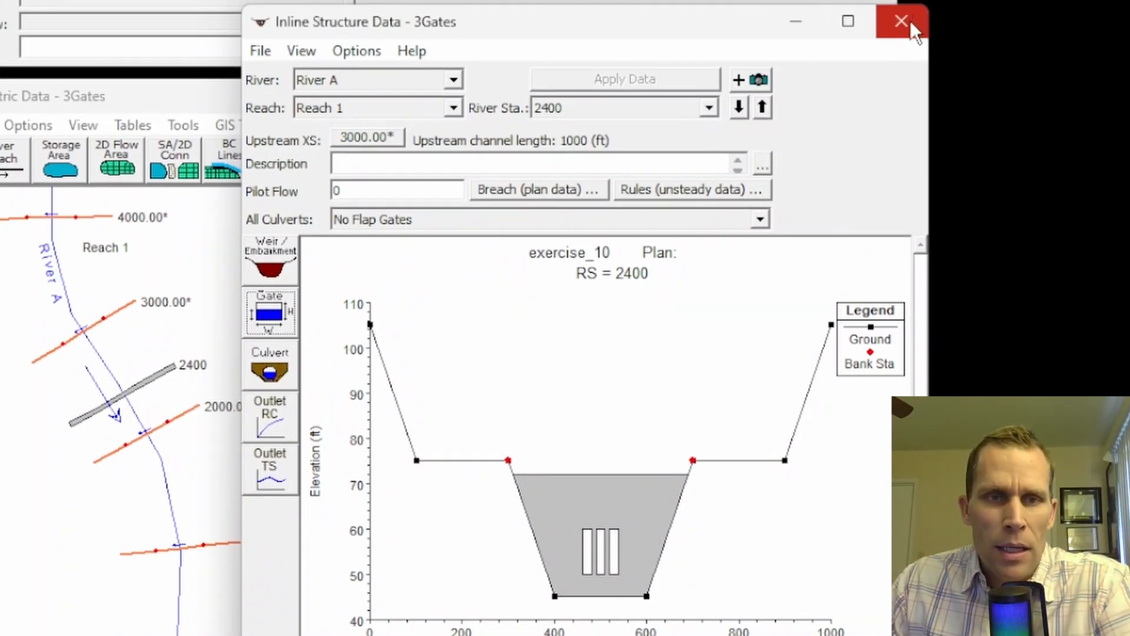
# Step: Close the inline structure data and save the geometry data
pyautogui.click(910, 20)
pyautogui.click(25, 125)
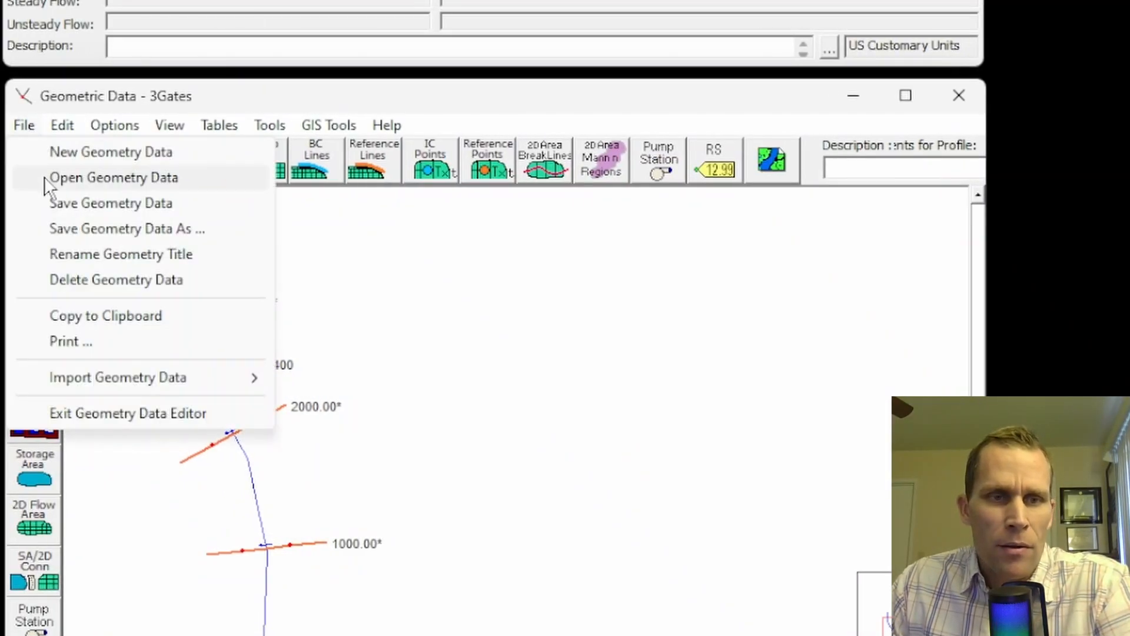
pyautogui.click(83, 202)
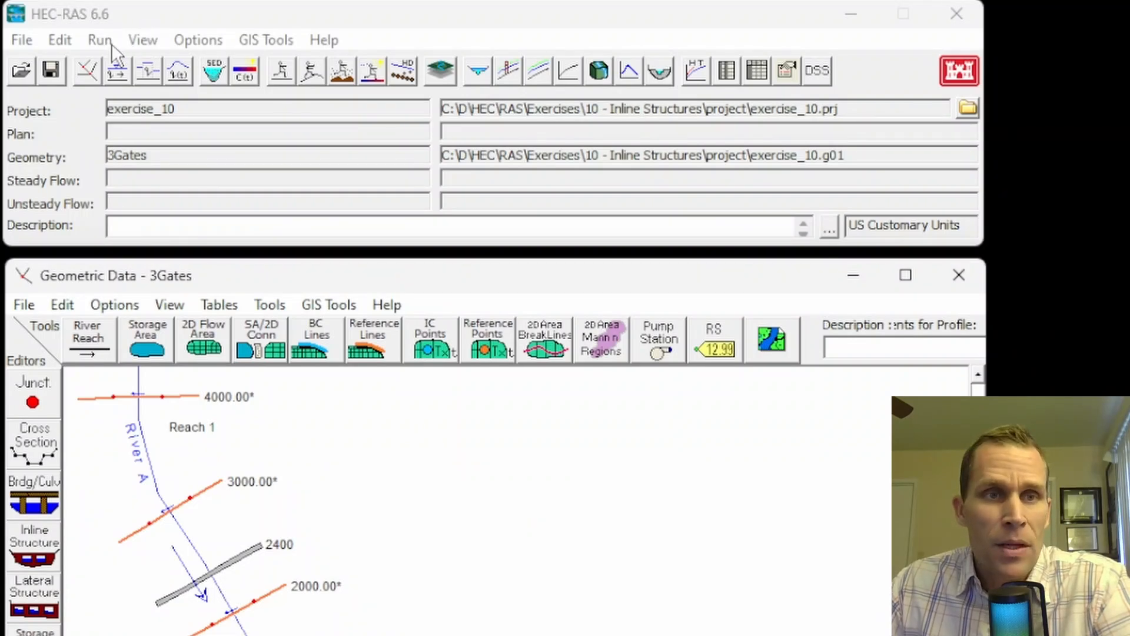
# Step: In the steady flow data, set Reach 1's downstream boundary to normal depth with slope 0.005 and the PF 1 flow to 10000 cfs
pyautogui.click(63, 41)
pyautogui.click(95, 98)
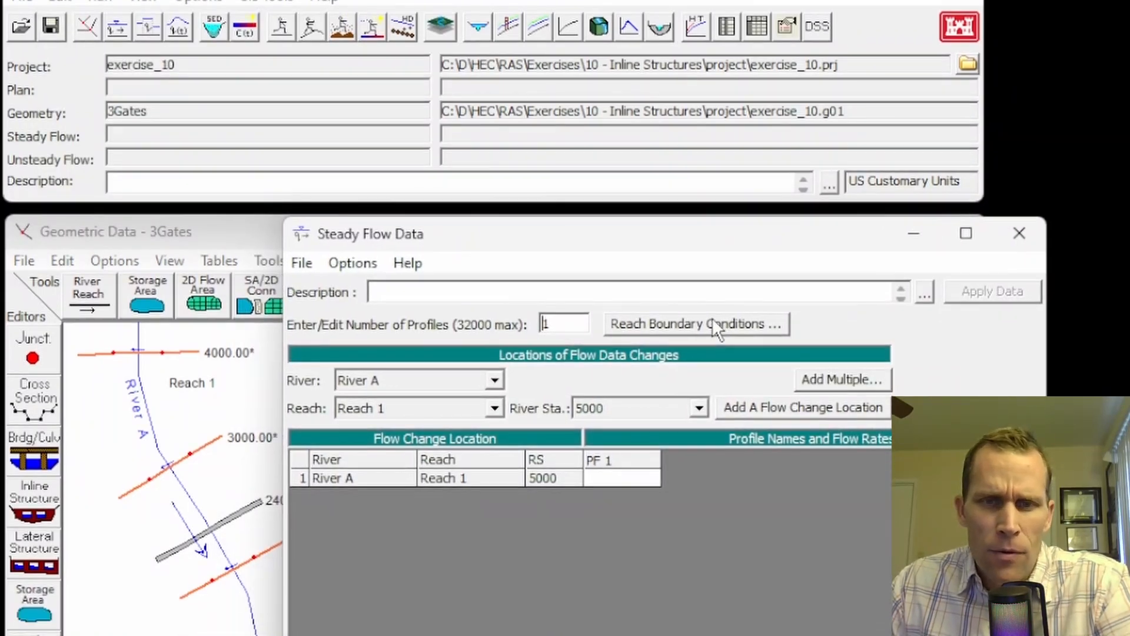
pyautogui.click(701, 368)
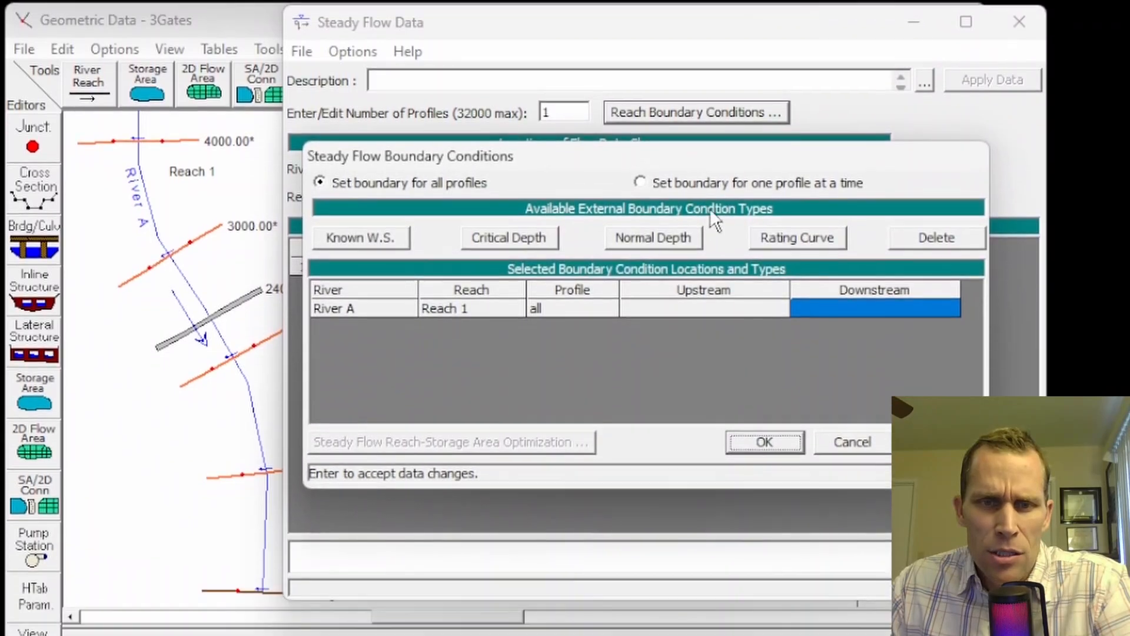
pyautogui.click(677, 238)
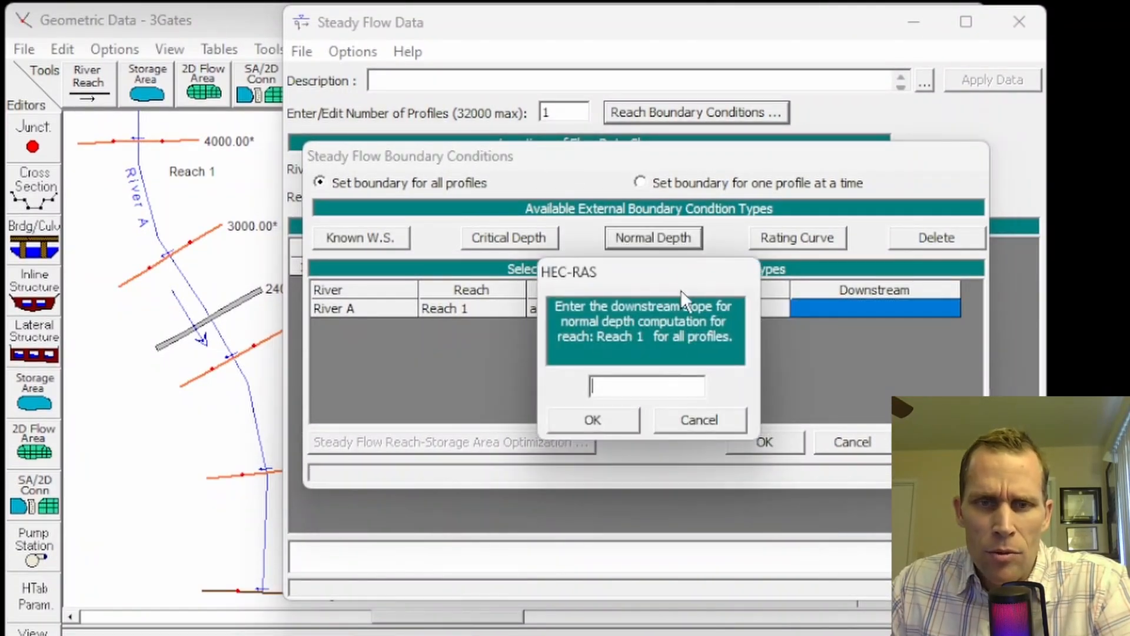
pyautogui.write('0')
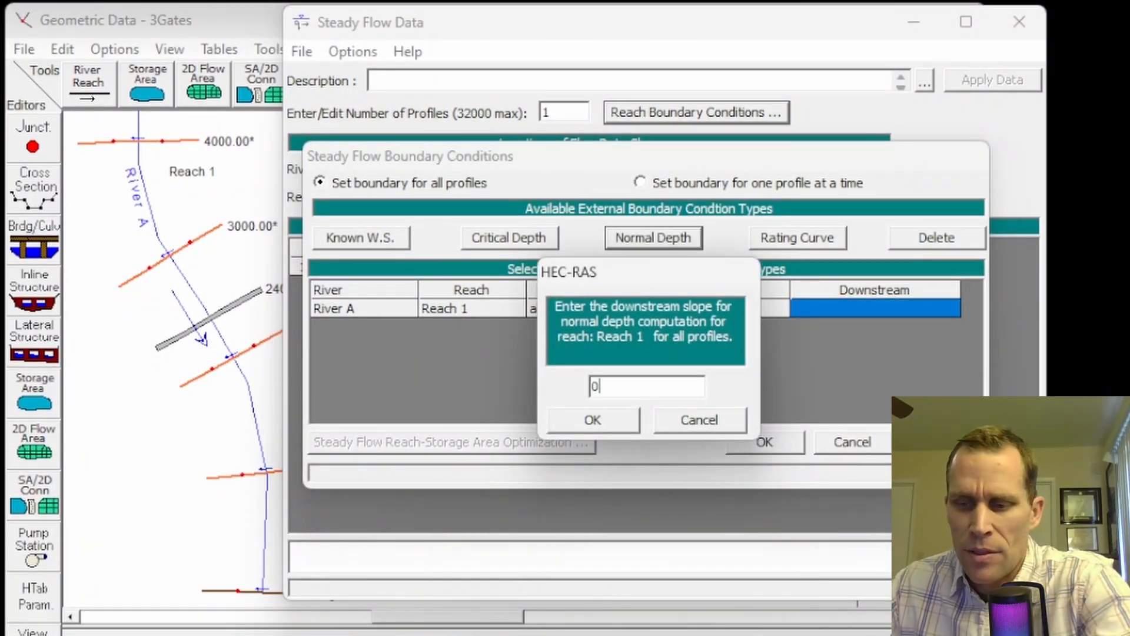
pyautogui.write('.005')
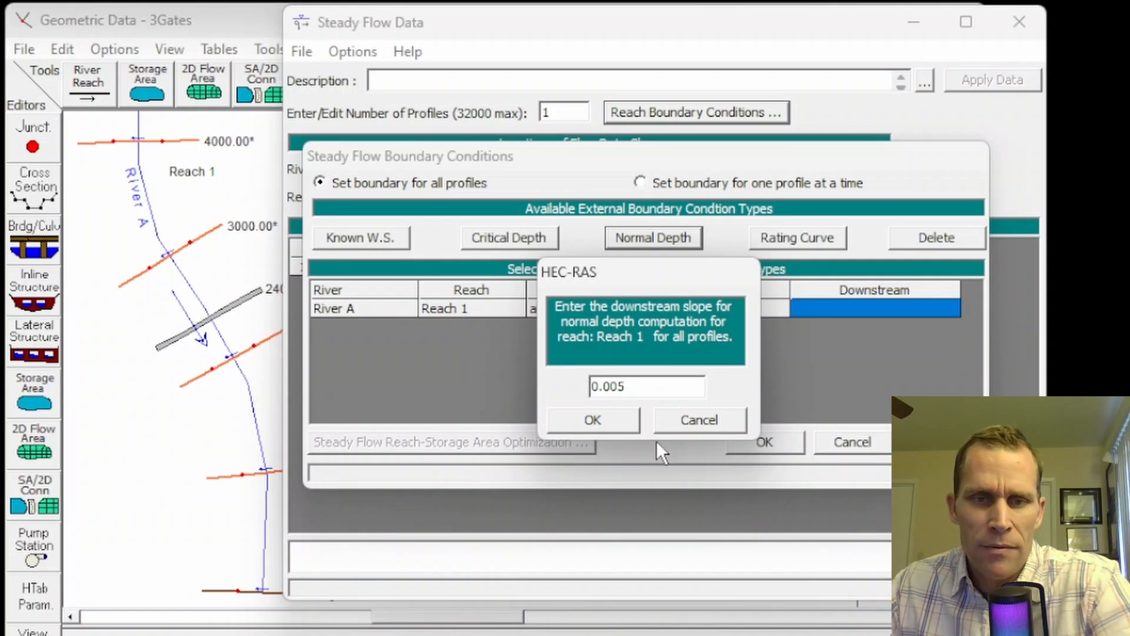
pyautogui.click(617, 428)
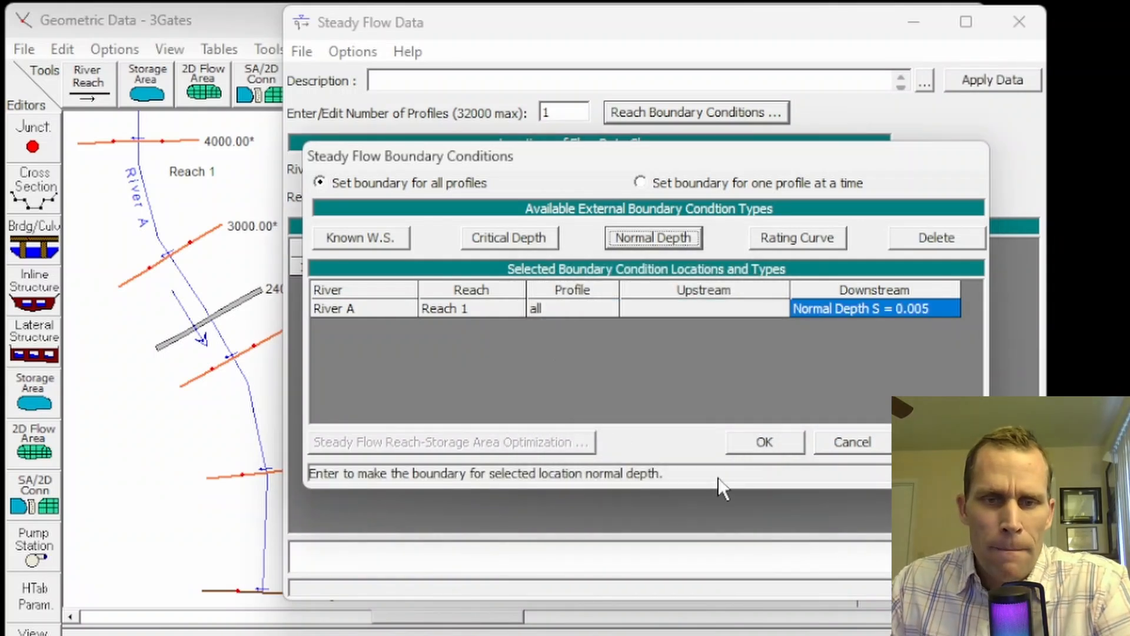
pyautogui.click(762, 444)
pyautogui.click(617, 267)
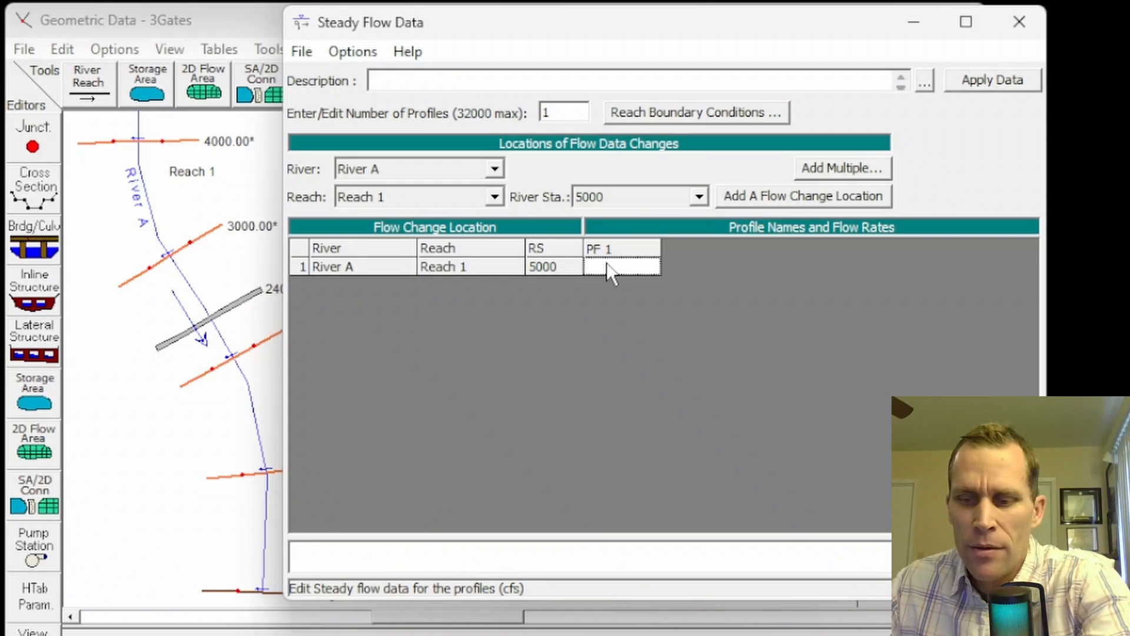
pyautogui.write('10000')
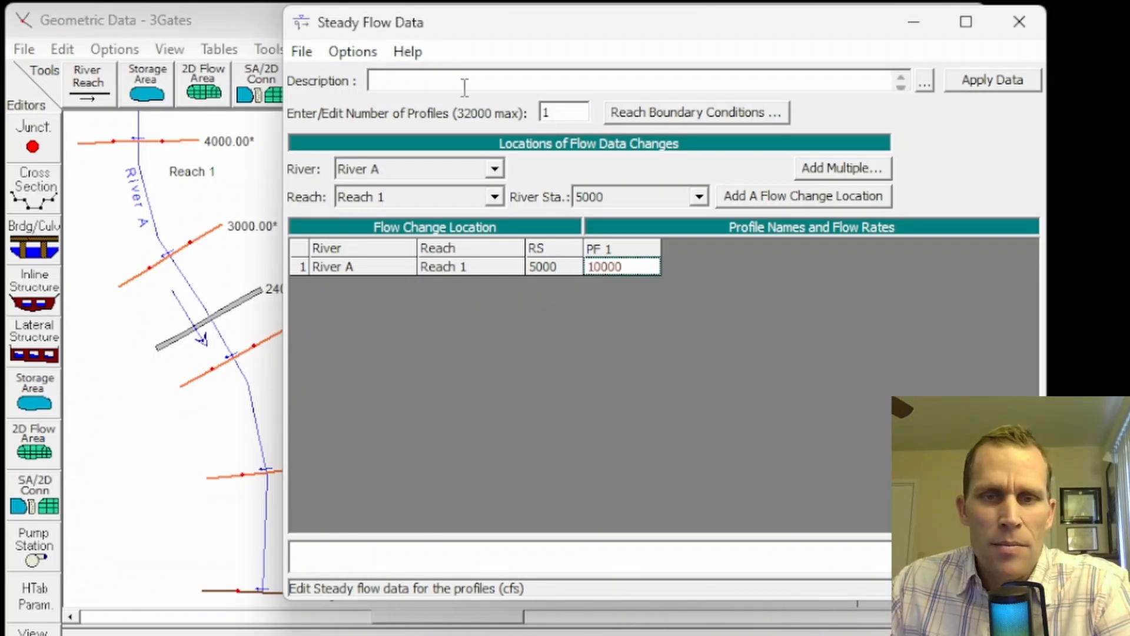
# Step: For the PF 1 profile, set Gate #1 to 3 open gates with an opening height of 10
pyautogui.click(349, 51)
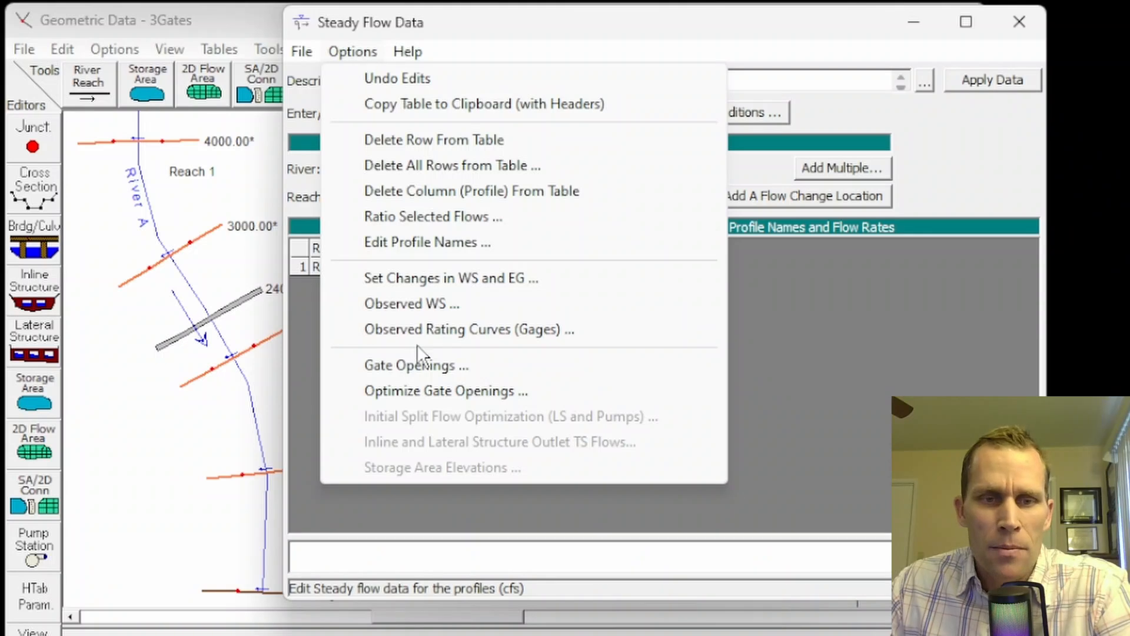
pyautogui.click(422, 361)
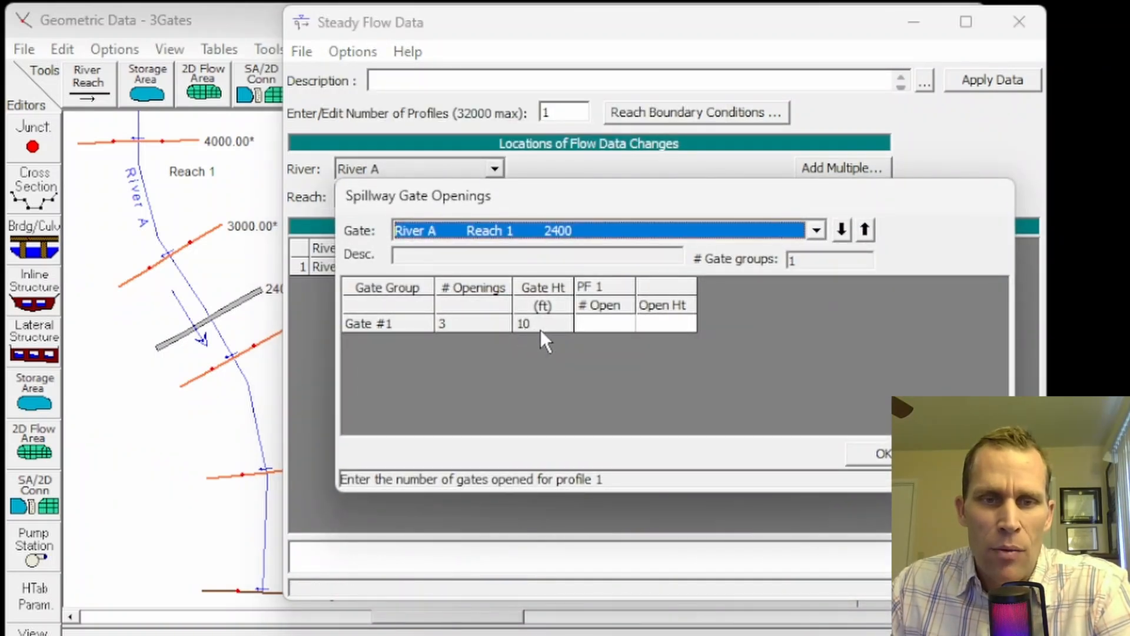
pyautogui.click(605, 321)
pyautogui.click(663, 320)
pyautogui.click(585, 326)
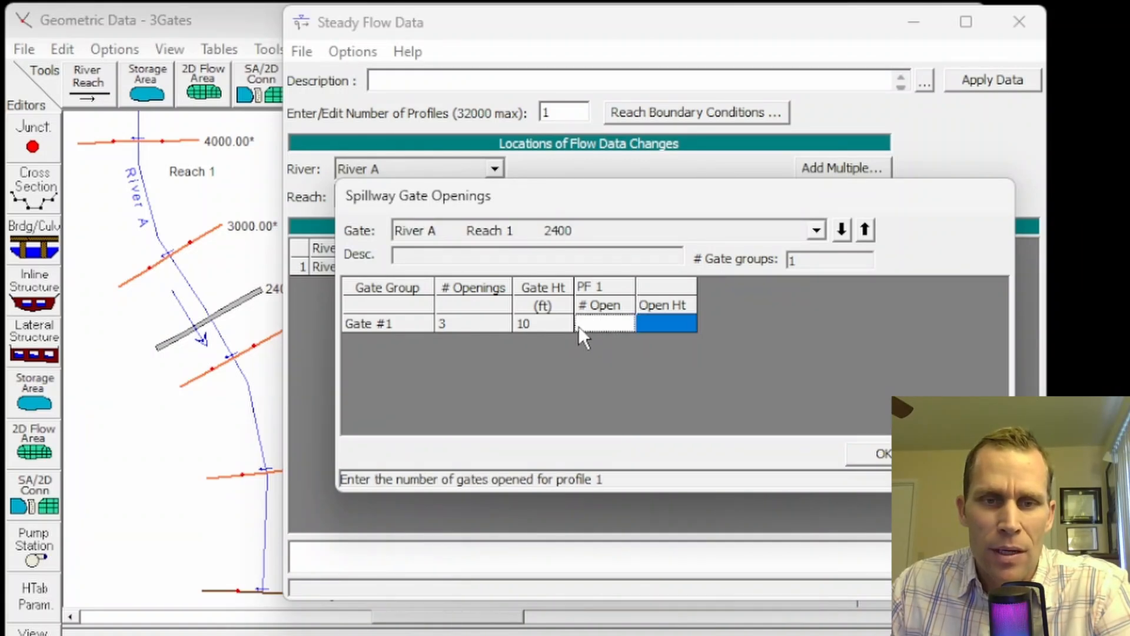
pyautogui.write('3')
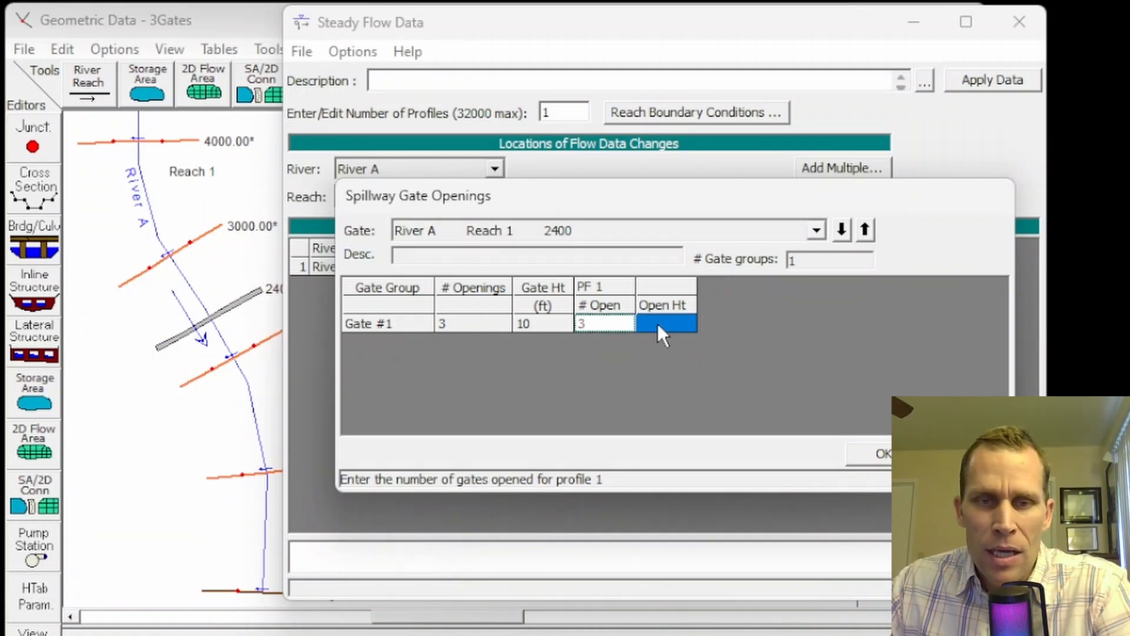
pyautogui.click(658, 324)
pyautogui.write('100')
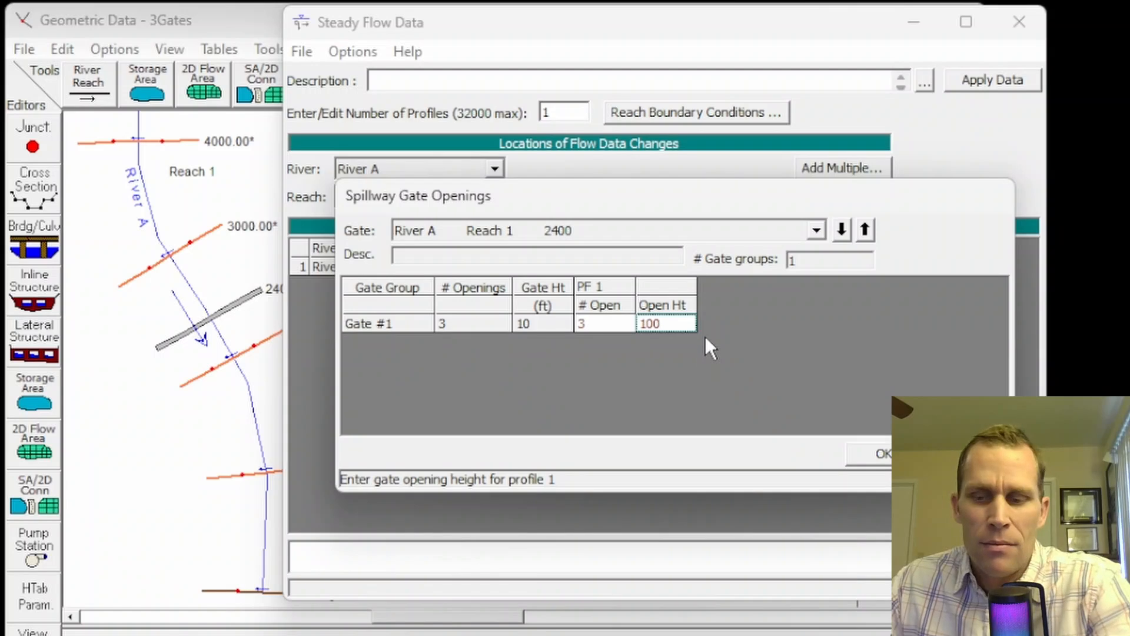
pyautogui.press('BackSpace')
# Step: Try changing the number of open gates in Gate #1 to 2 for PF 1
pyautogui.click(604, 321)
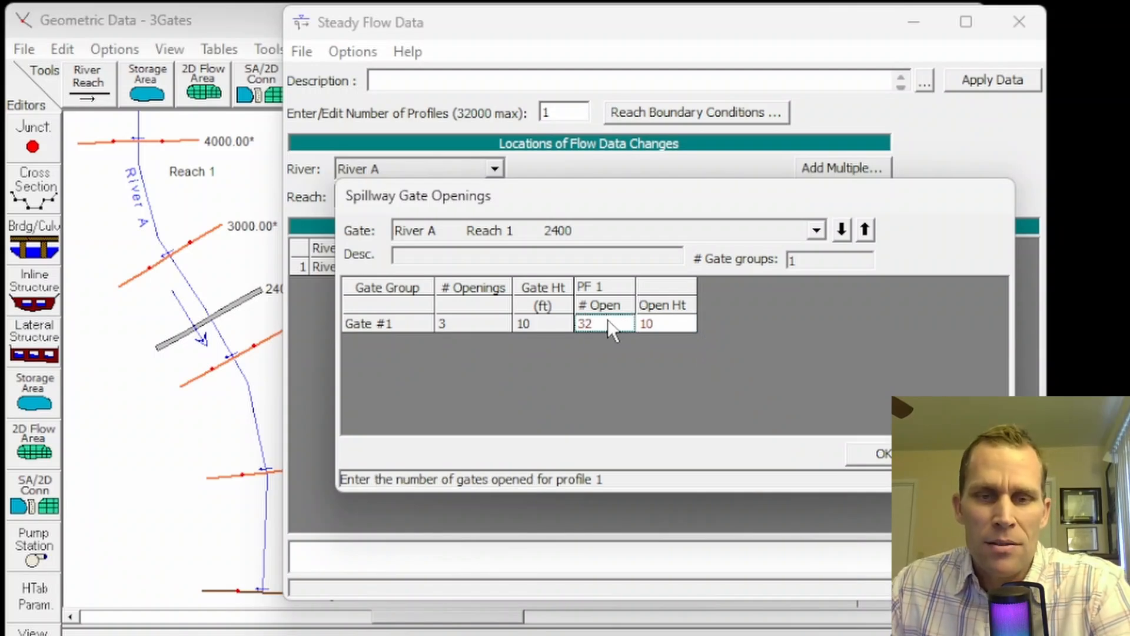
pyautogui.write('2')
pyautogui.press('BackSpace')
pyautogui.press('BackSpace')
pyautogui.write('2')
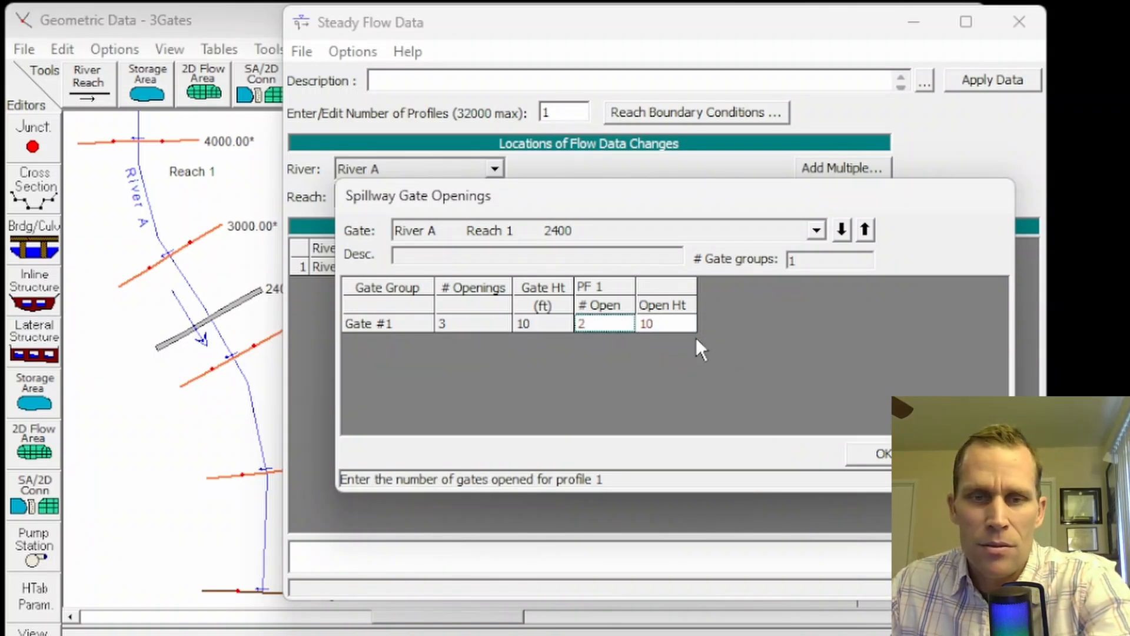
# Step: Restore the number of open gates in Gate #1 to 3 and accept the gate openings
pyautogui.click(682, 324)
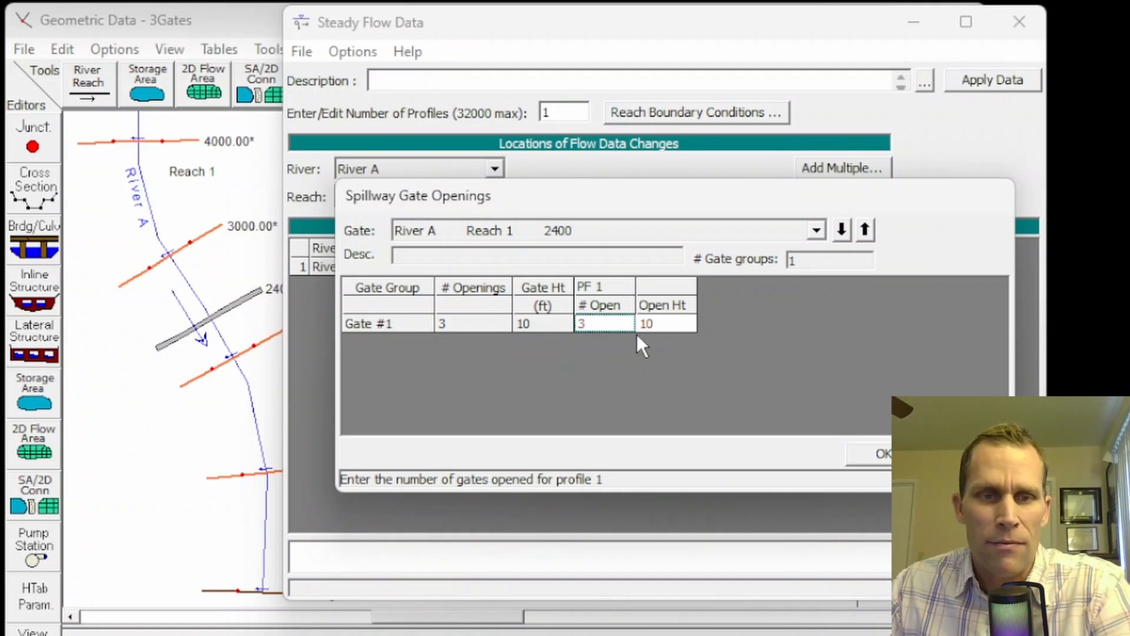
pyautogui.click(881, 453)
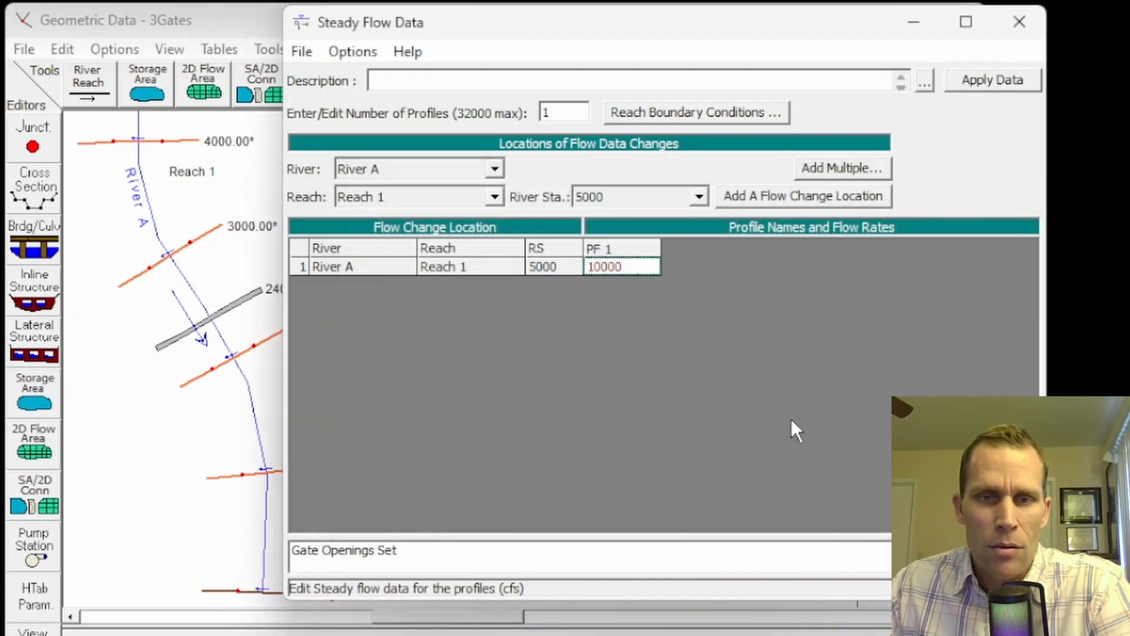
# Step: Save the steady flow data with the title 10k_3Gates and close the flow data editor
pyautogui.click(303, 51)
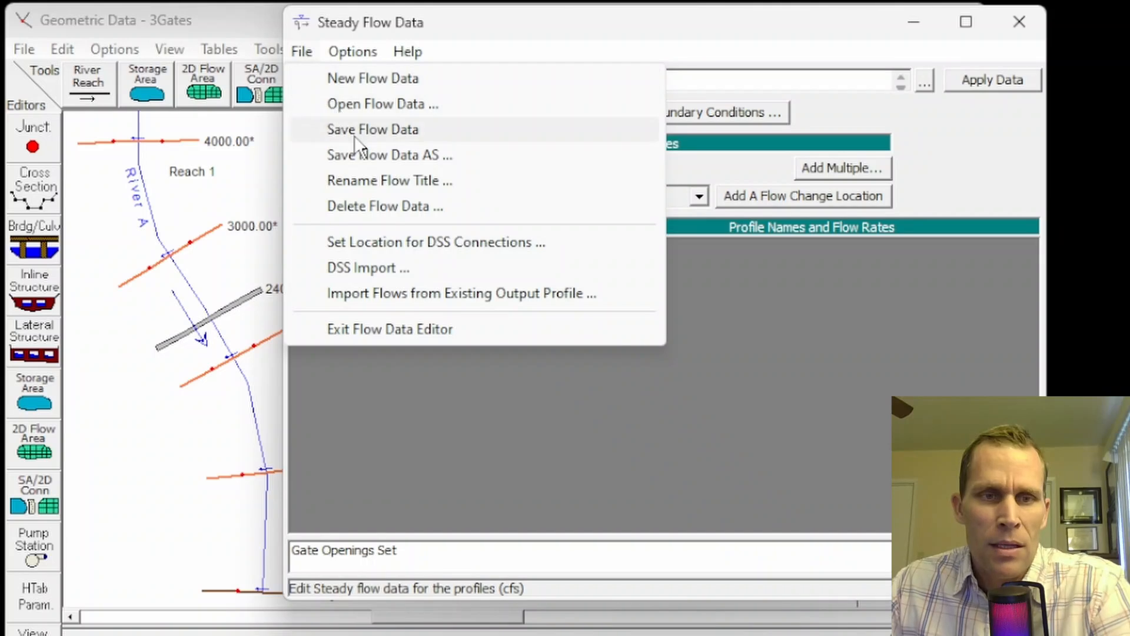
pyautogui.click(356, 133)
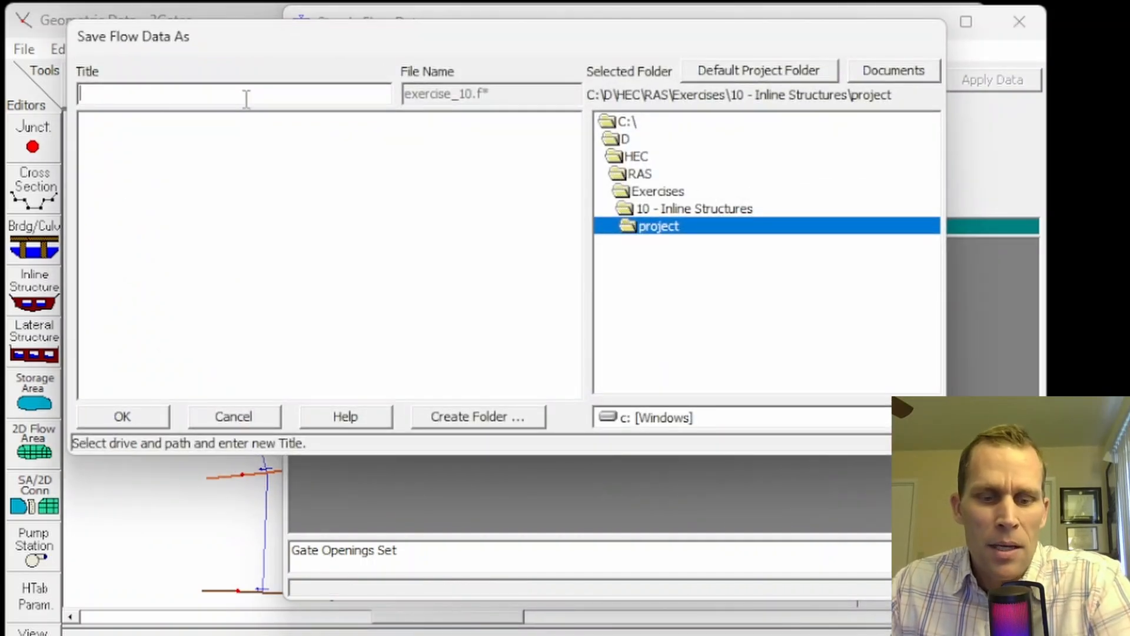
pyautogui.write('10k_3Gates')
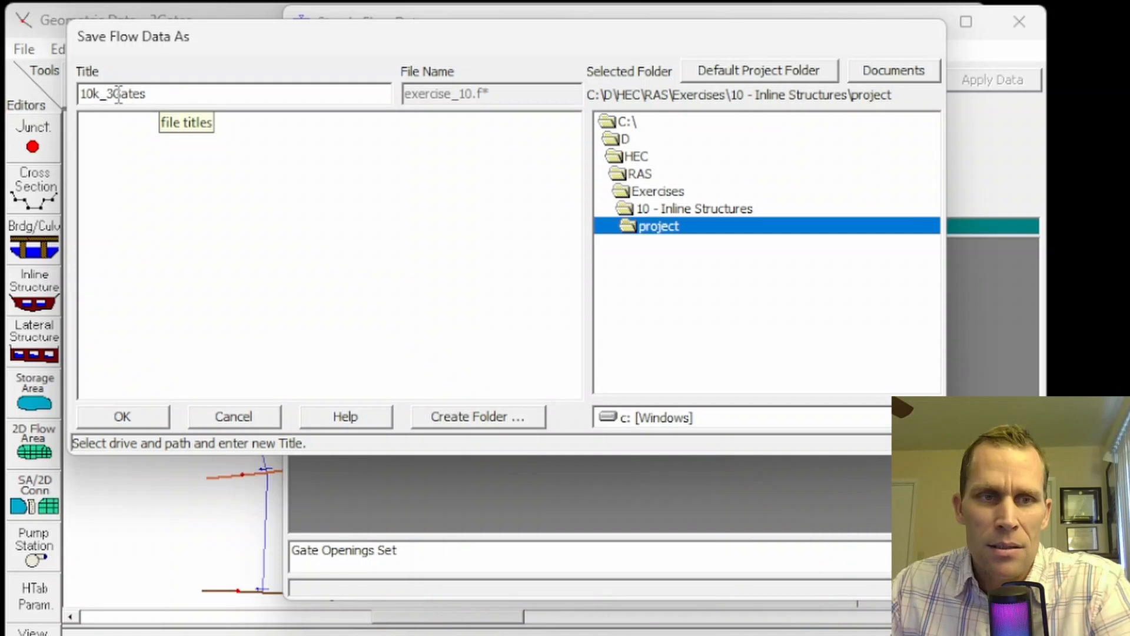
pyautogui.moveTo(106, 94); pyautogui.dragTo(156, 94)
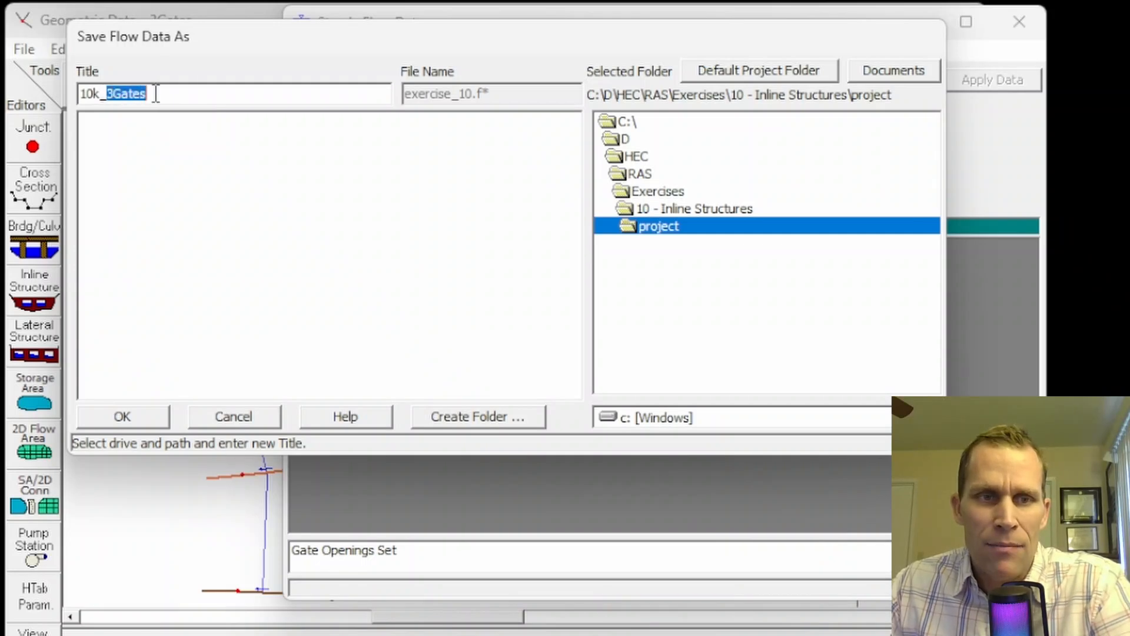
pyautogui.moveTo(202, 37); pyautogui.dragTo(298, 78)
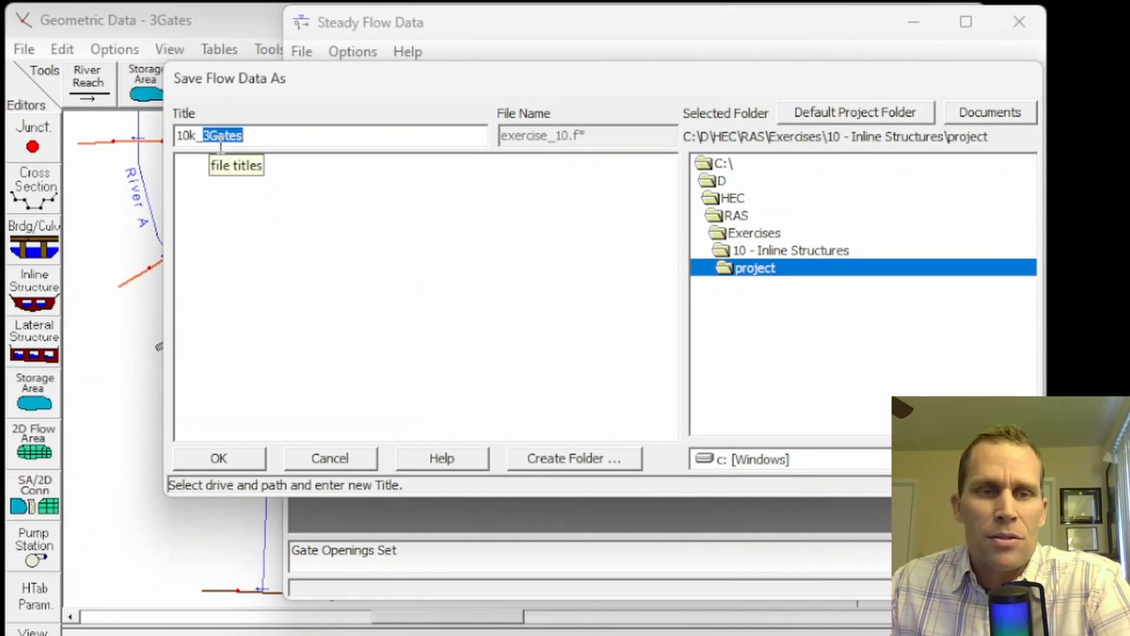
pyautogui.click(238, 459)
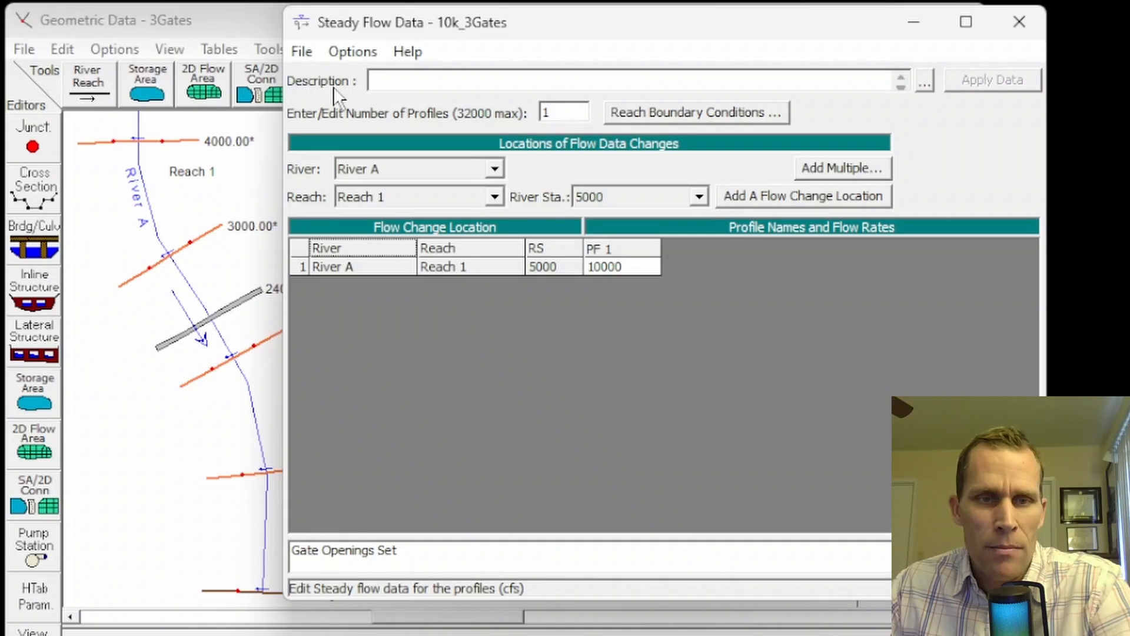
pyautogui.click(1020, 23)
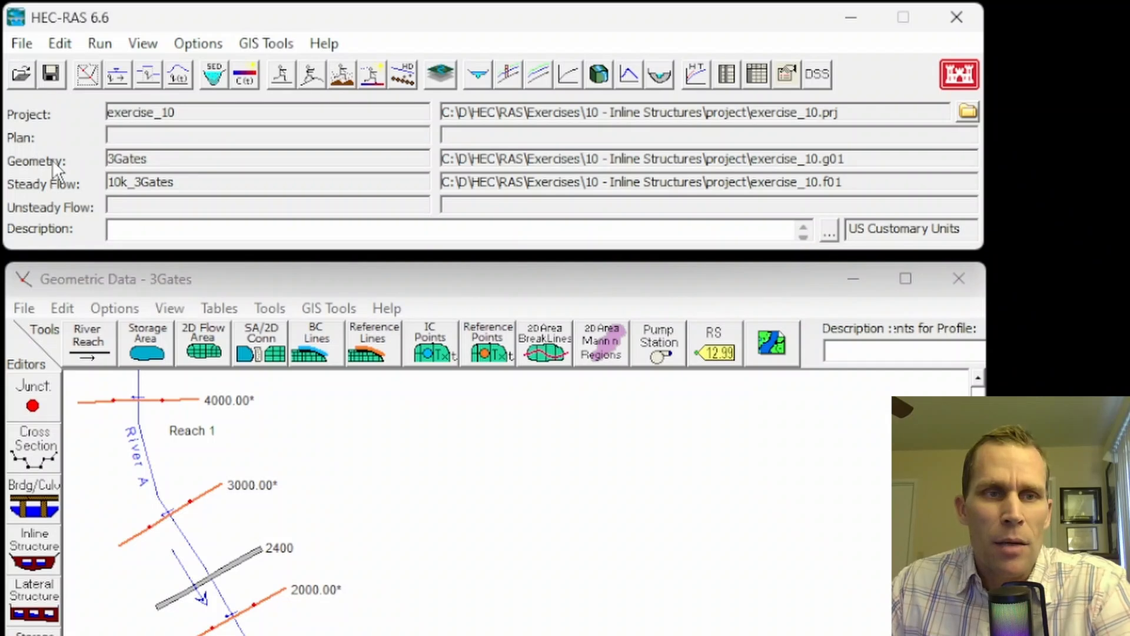
# Step: Save a steady flow plan titled 10k_3Gates with short ID 10k_3Gates and compute it in the subcritical regime
pyautogui.click(104, 44)
pyautogui.click(157, 73)
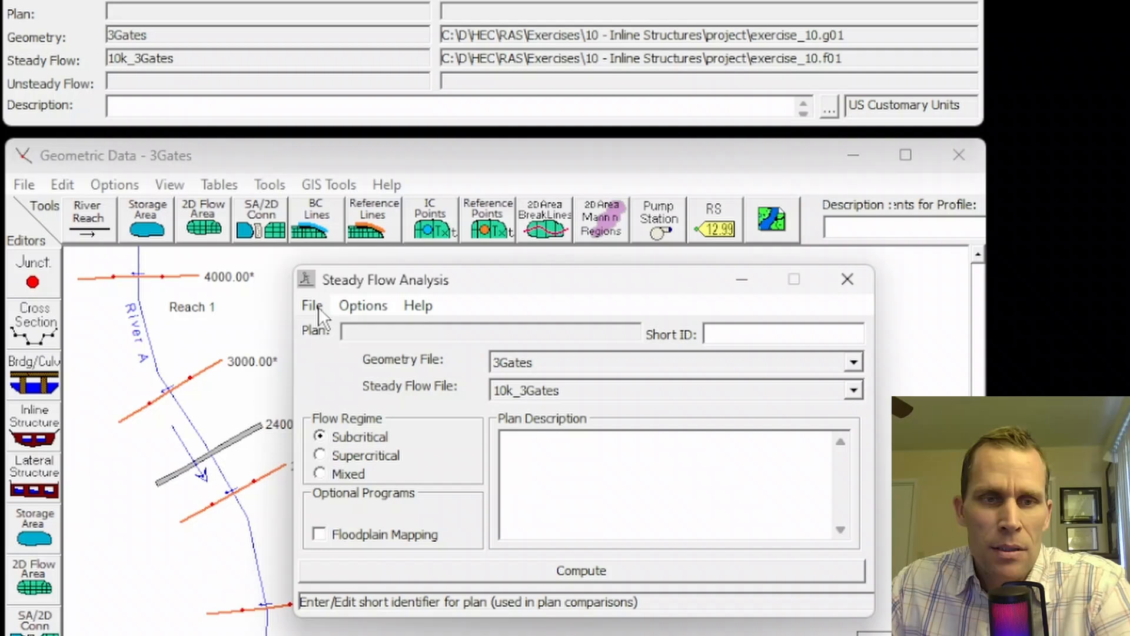
pyautogui.click(318, 306)
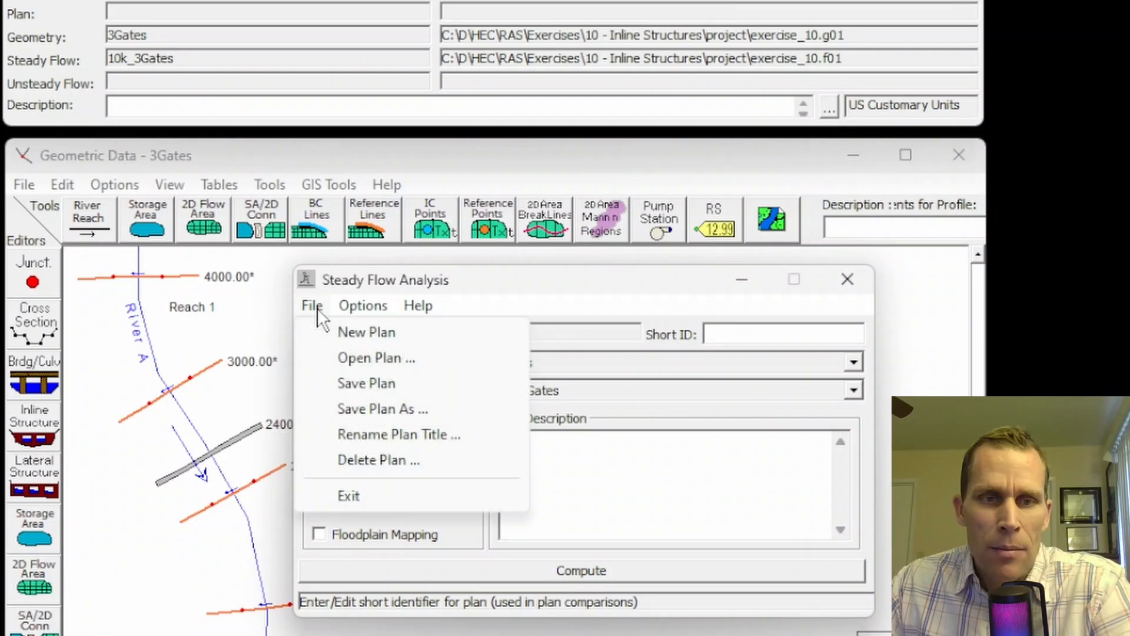
pyautogui.click(356, 379)
pyautogui.write('10k_3Gates')
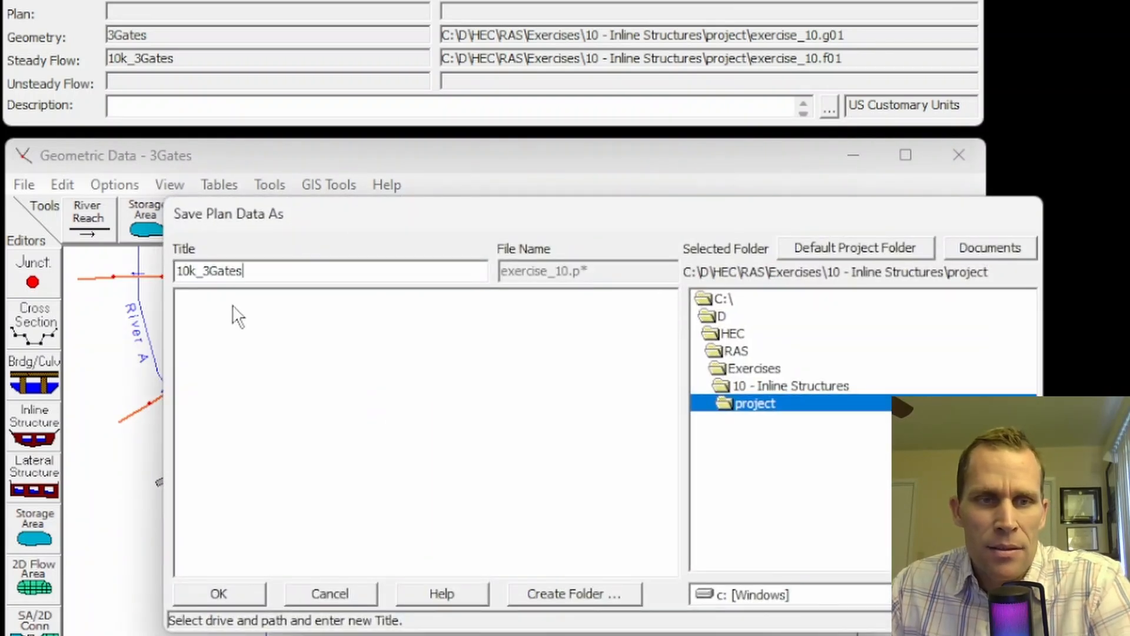
pyautogui.click(237, 593)
pyautogui.write('10k_3Gates')
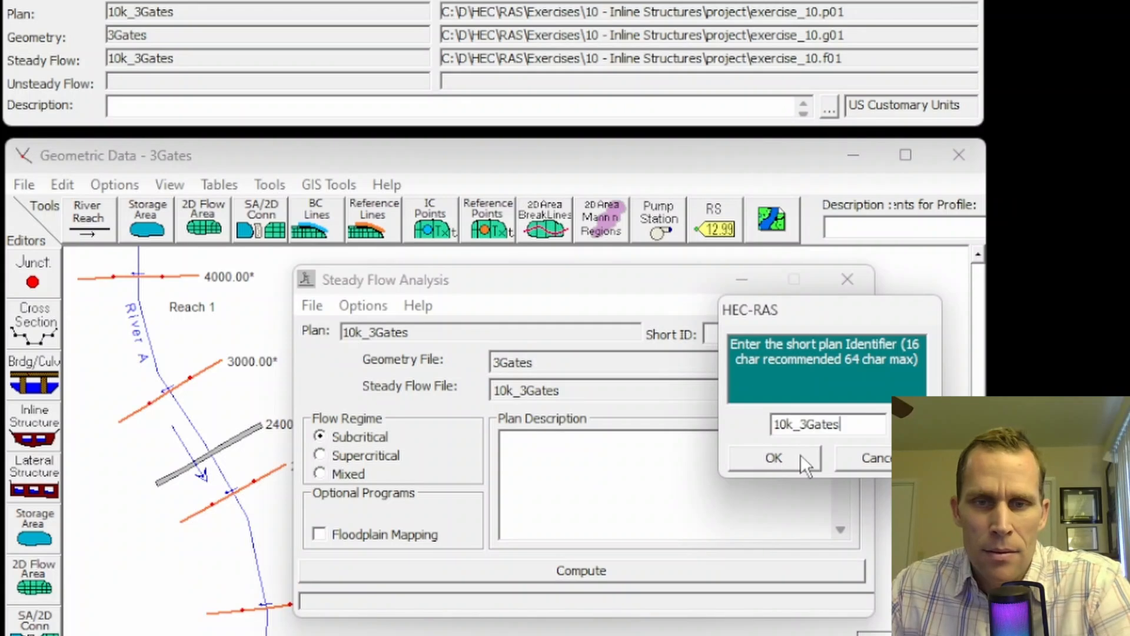
pyautogui.click(770, 462)
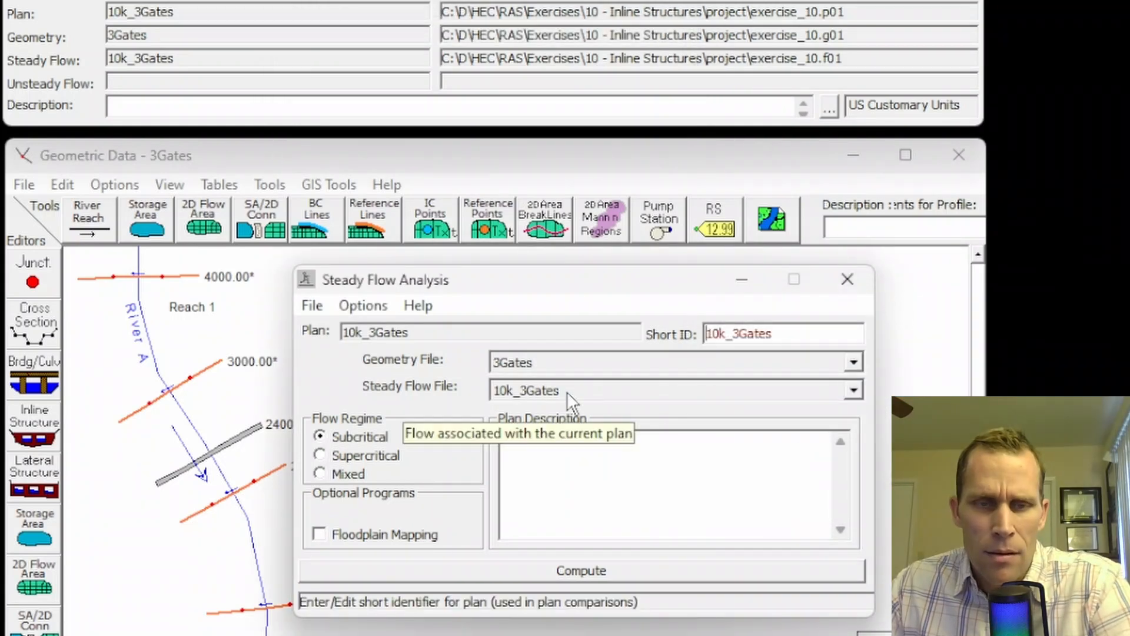
pyautogui.click(571, 571)
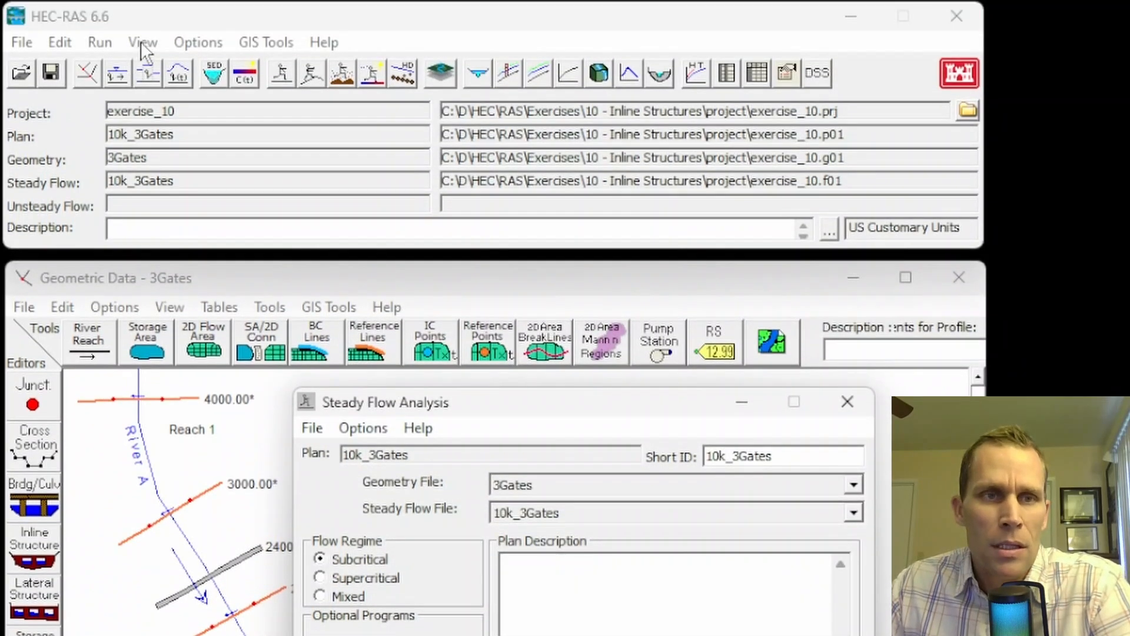
# Step: Examine the water surface in the cross section plots at station 3000 and at the inline structure at station 2400
pyautogui.click(142, 42)
pyautogui.click(170, 69)
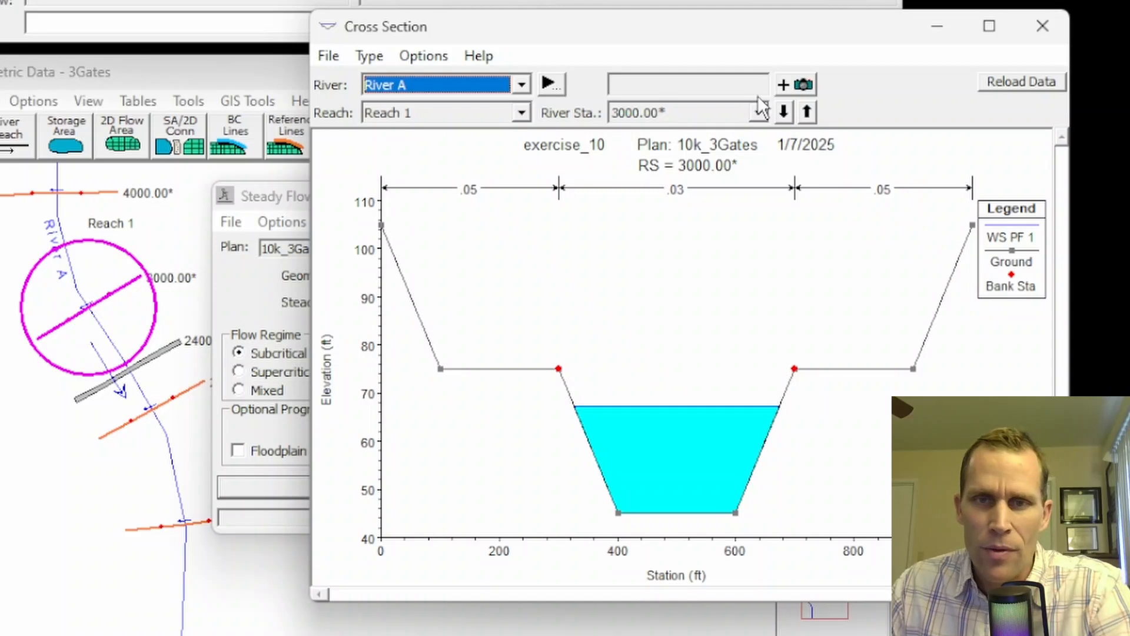
pyautogui.click(784, 112)
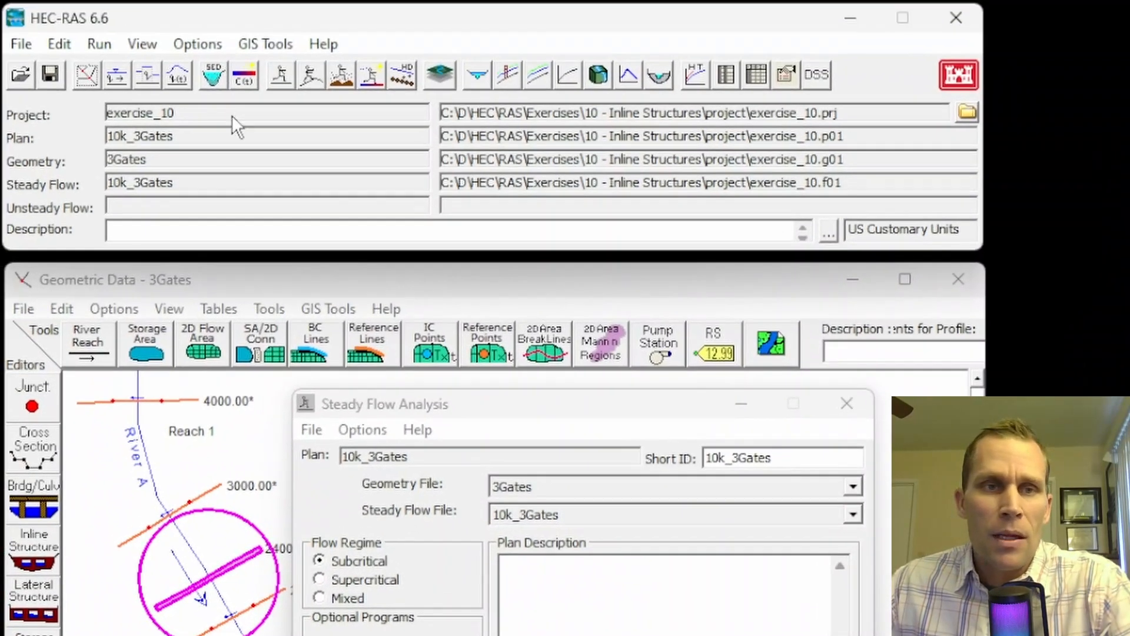
# Step: Review the water surface profile along Reach 1 across the inline structure, and close the plot
pyautogui.click(153, 45)
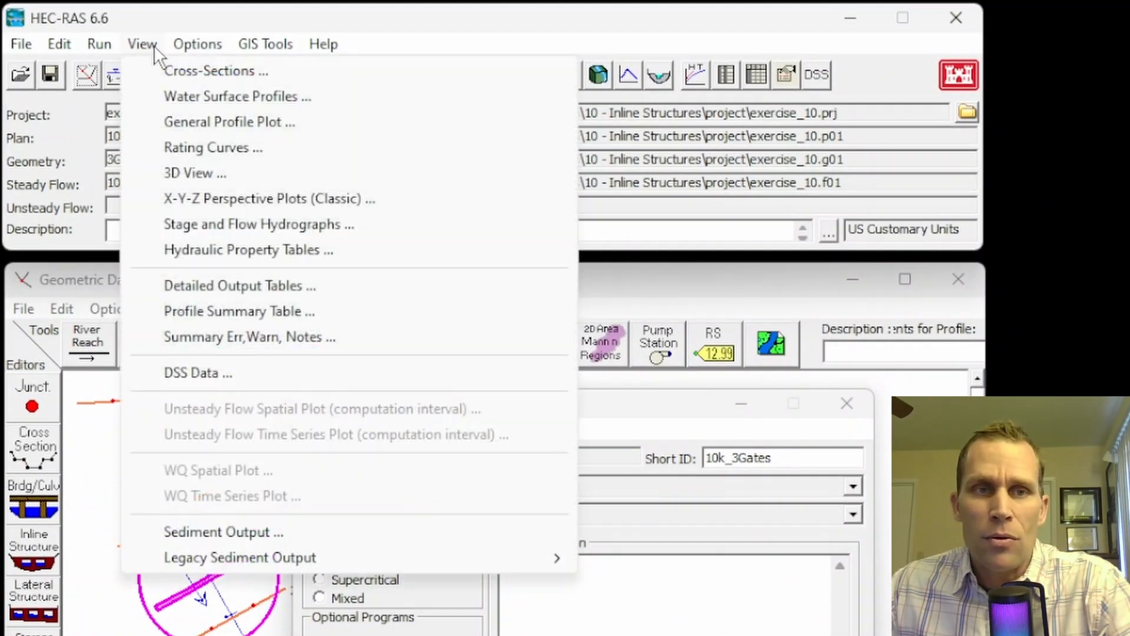
pyautogui.click(174, 97)
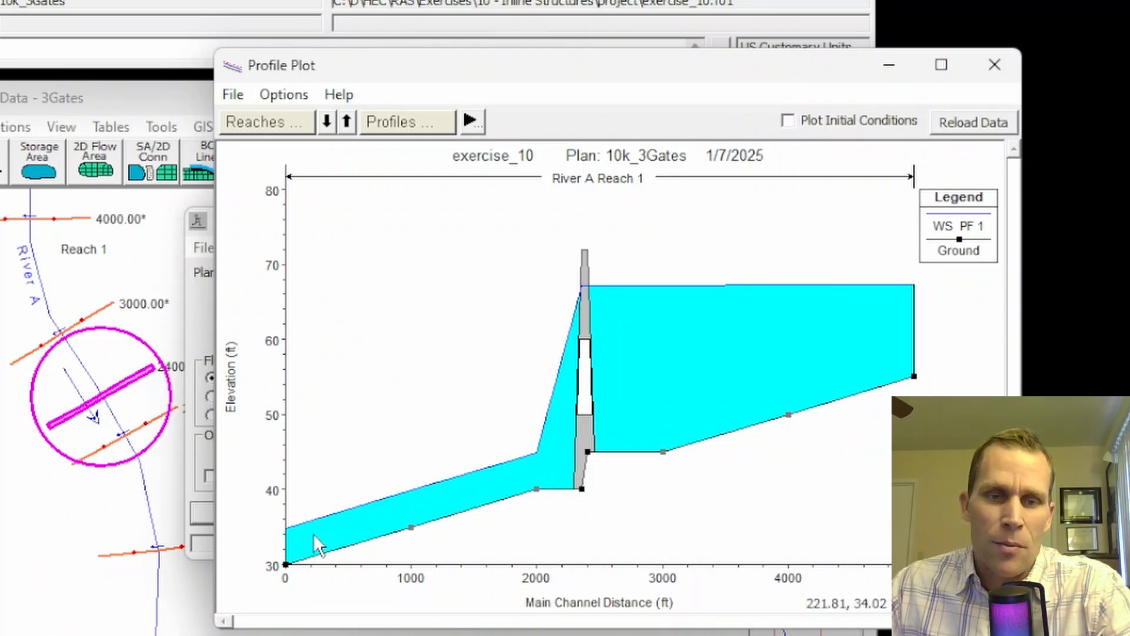
pyautogui.click(995, 66)
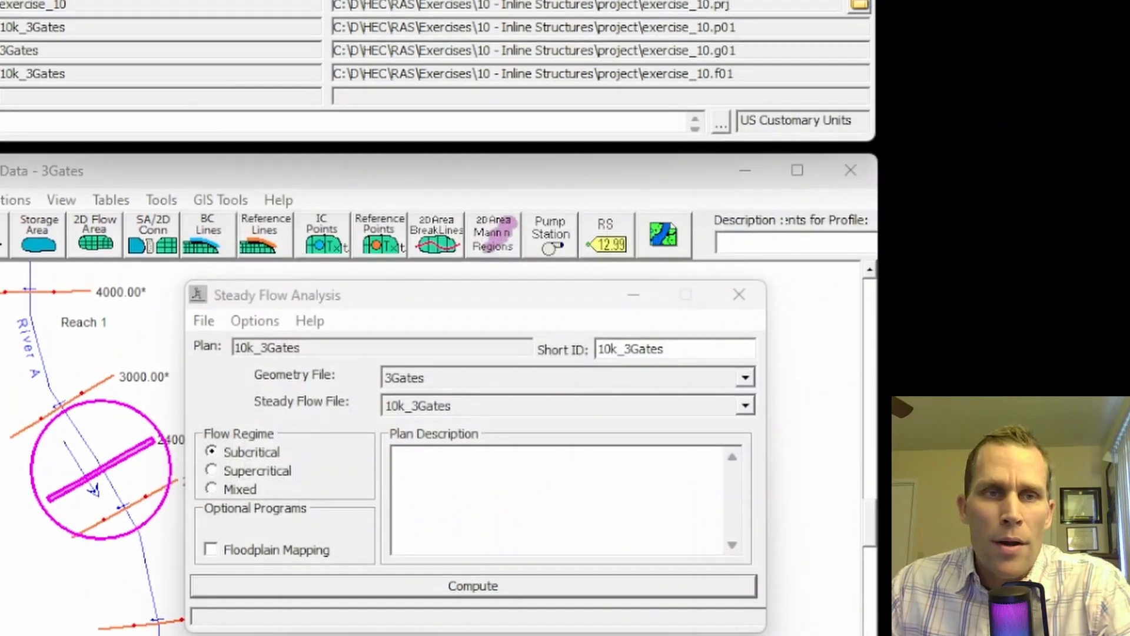
# Step: Show the X-Y-Z perspective plot limited to upstream station 3000 and downstream station 2000
pyautogui.click(33, 46)
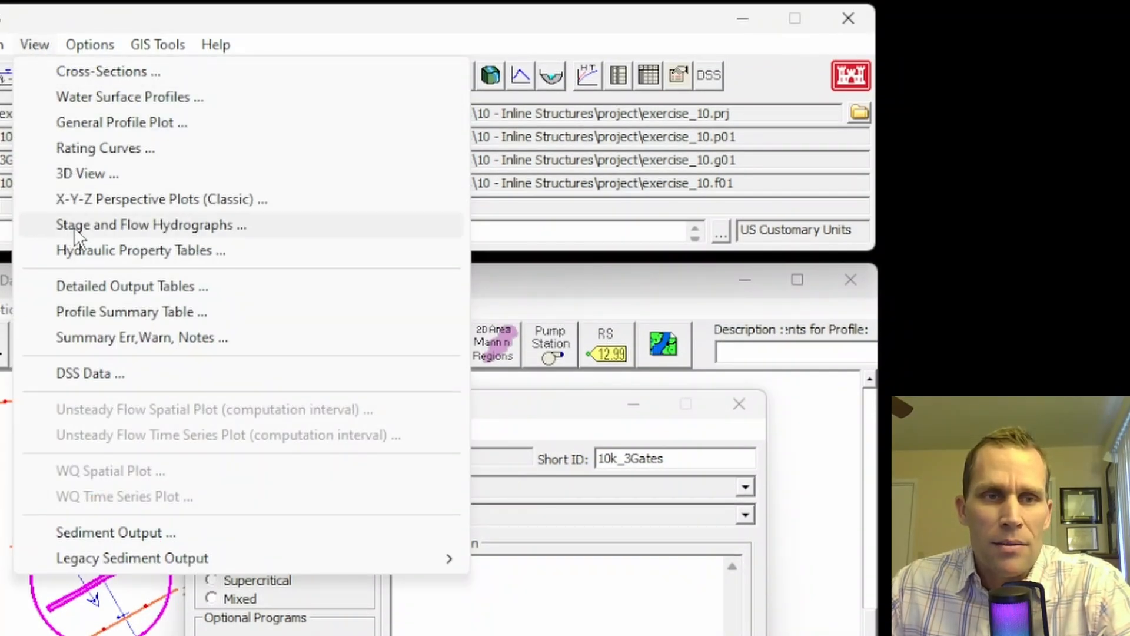
pyautogui.click(116, 201)
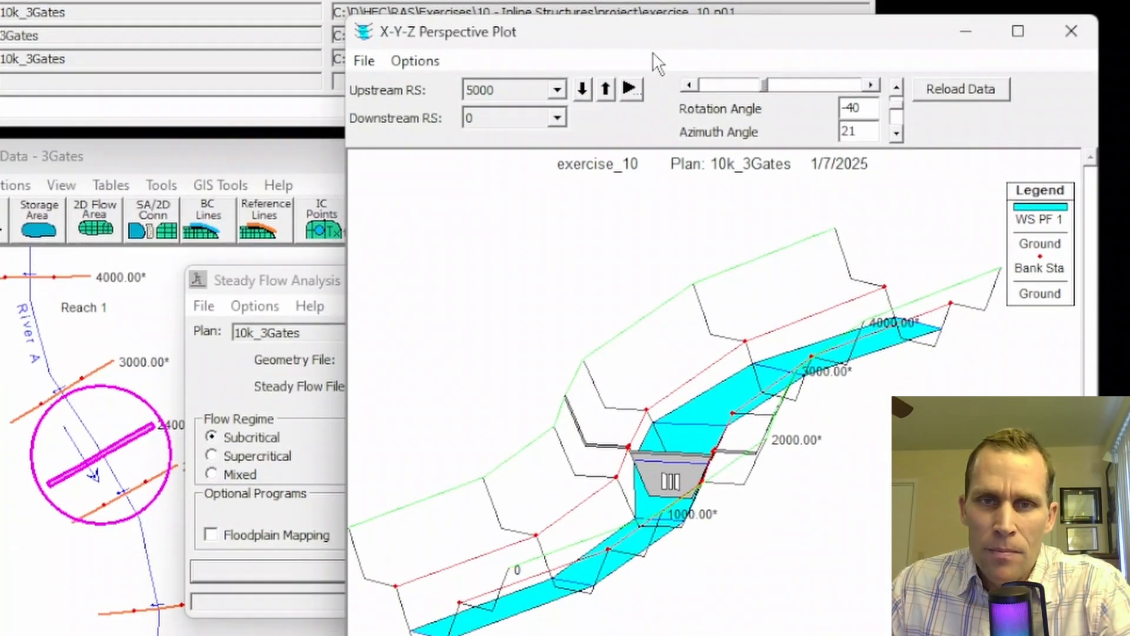
pyautogui.moveTo(665, 159); pyautogui.dragTo(550, 171)
pyautogui.moveTo(550, 3); pyautogui.dragTo(512, 5)
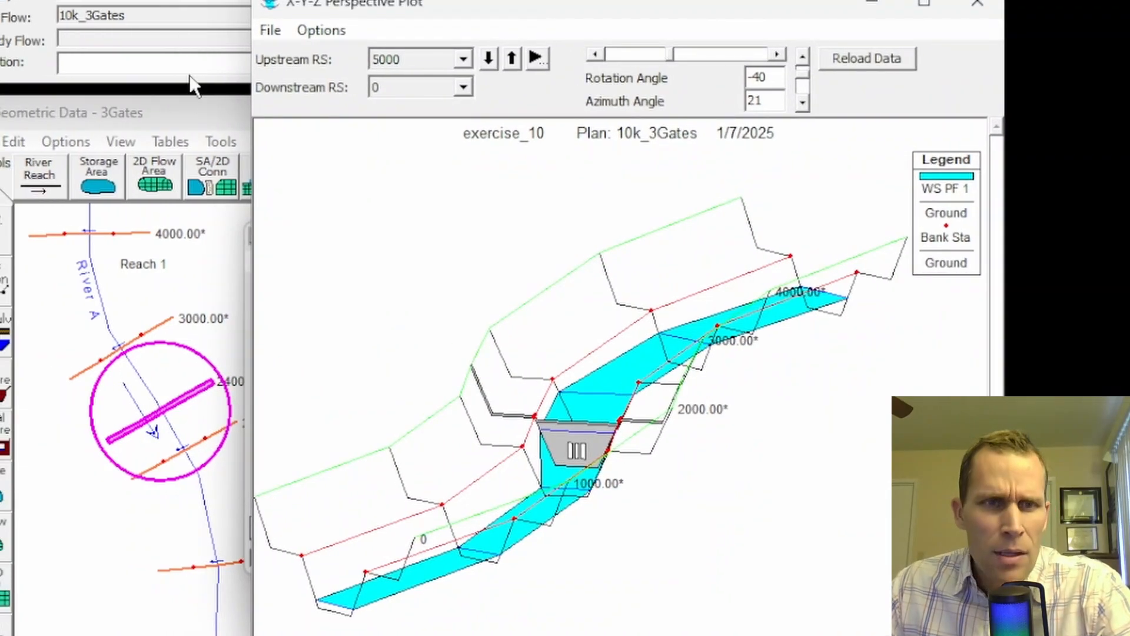
pyautogui.click(424, 62)
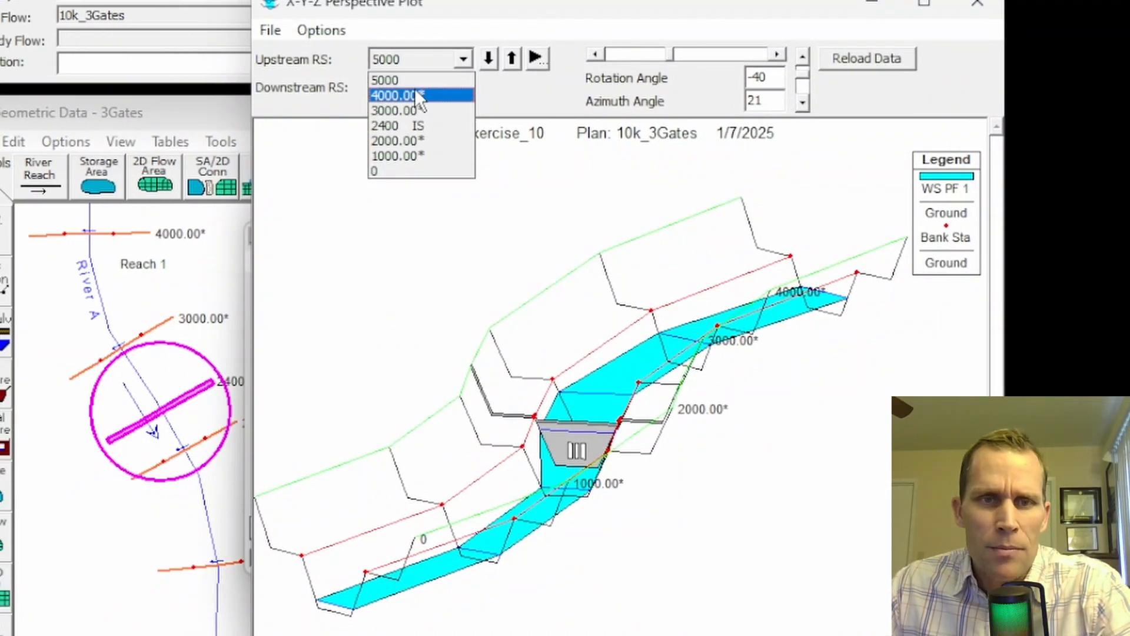
pyautogui.click(414, 107)
pyautogui.click(463, 88)
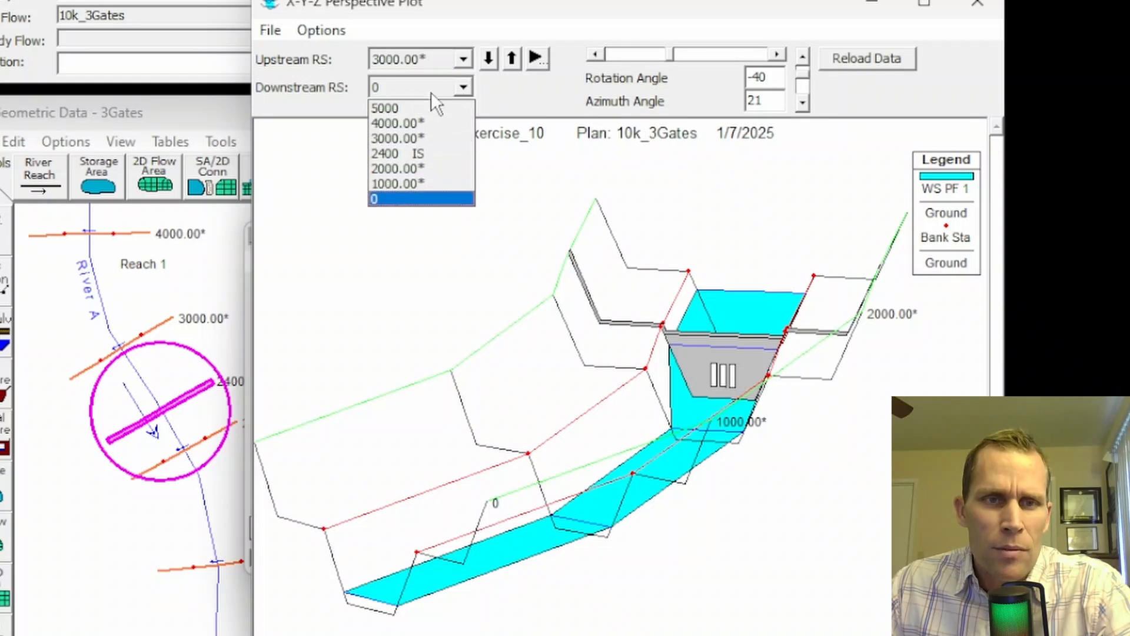
pyautogui.click(412, 168)
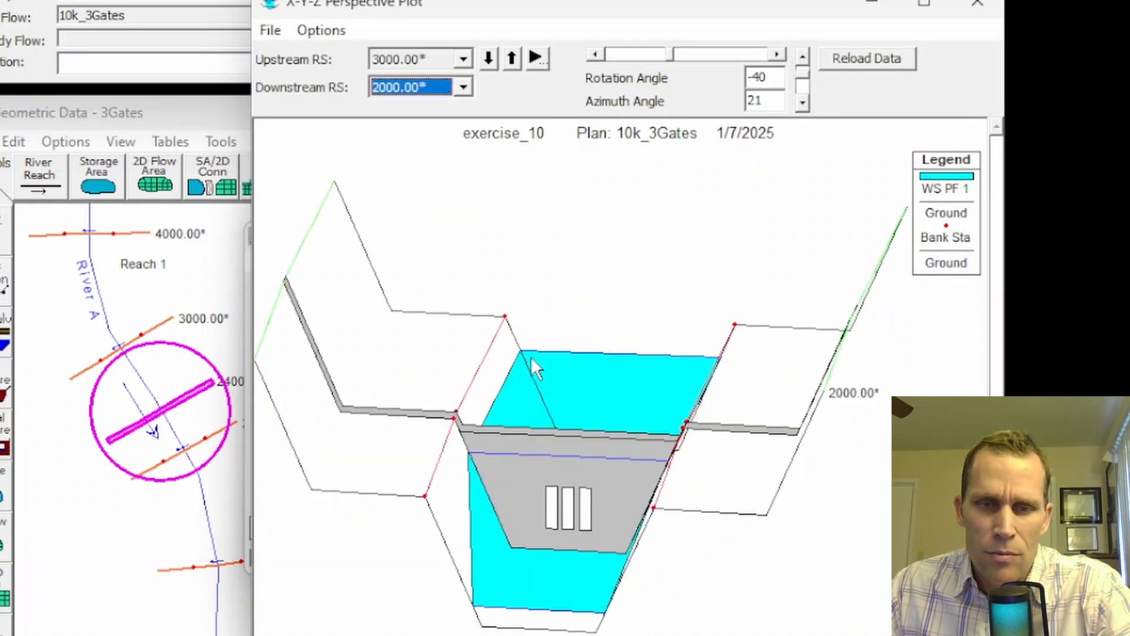
# Step: Inspect the inline structure in the perspective plot at rotation angle 10 and azimuth angle 36, and close the plot
pyautogui.click(779, 58)
pyautogui.click(780, 58)
pyautogui.click(779, 58)
pyautogui.click(780, 58)
pyautogui.click(780, 57)
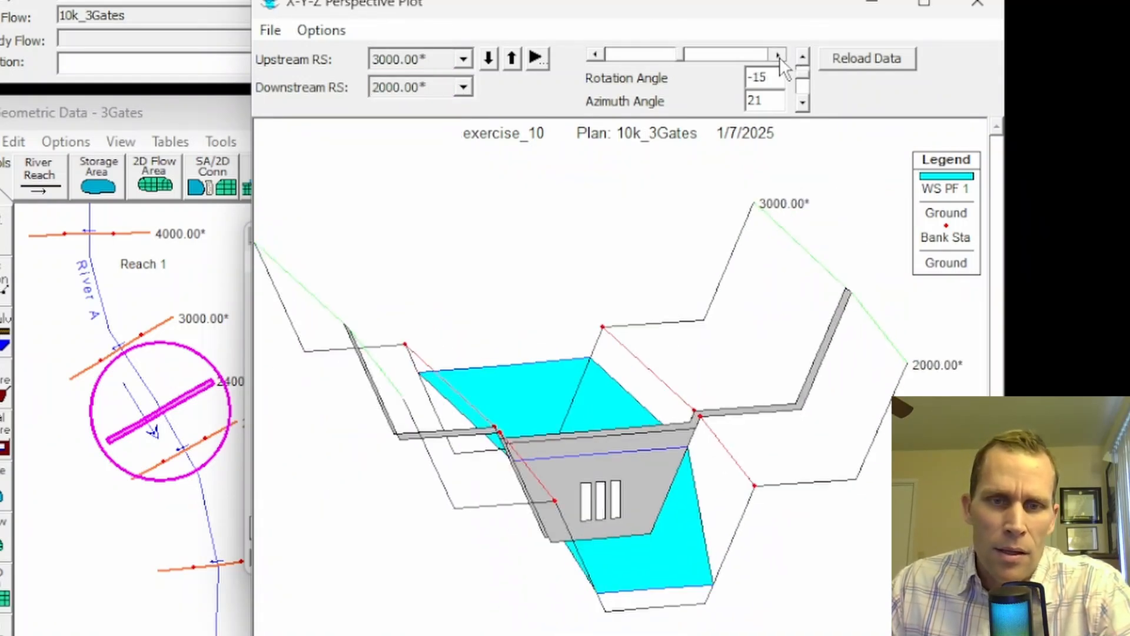
pyautogui.click(779, 58)
pyautogui.click(779, 57)
pyautogui.click(780, 58)
pyautogui.click(780, 57)
pyautogui.click(779, 57)
pyautogui.click(803, 101)
pyautogui.click(803, 101)
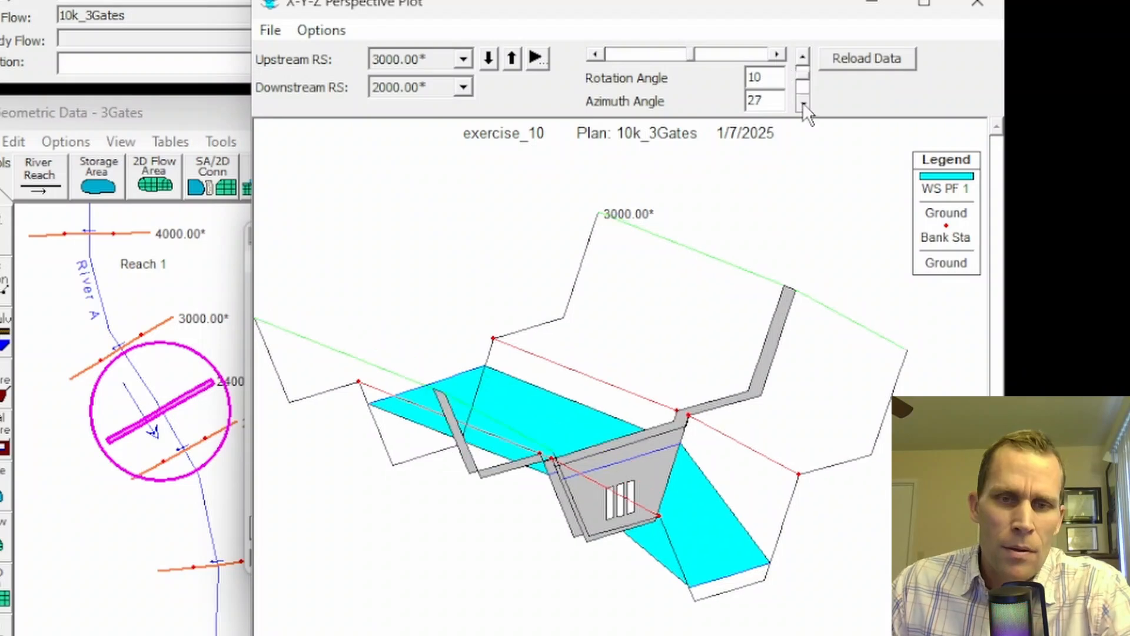
pyautogui.click(803, 101)
pyautogui.click(803, 101)
pyautogui.click(803, 101)
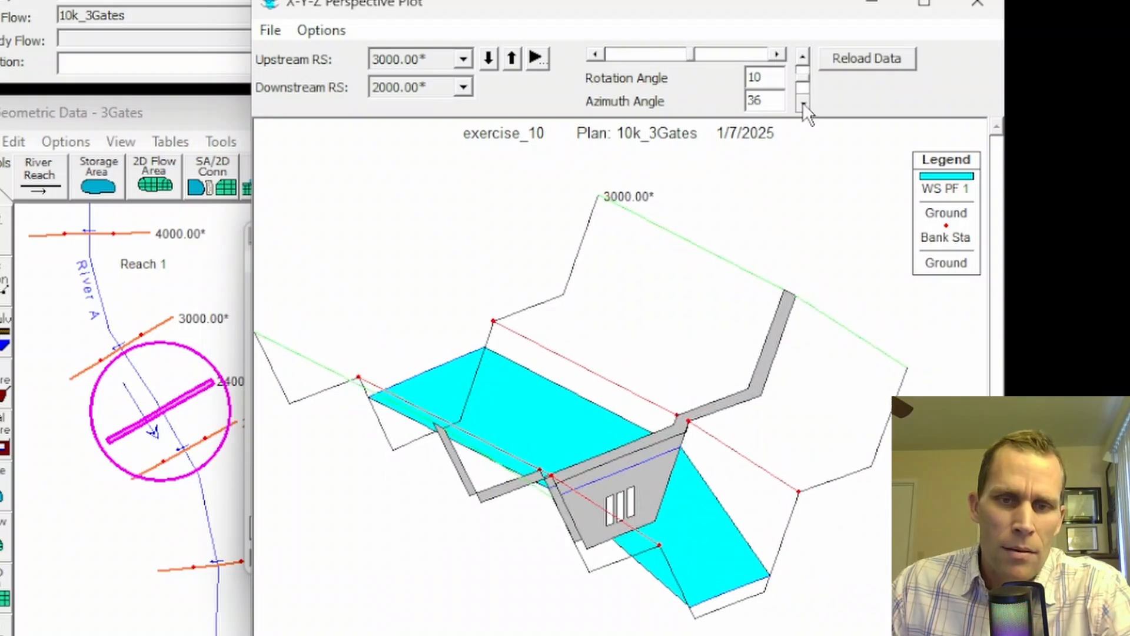
pyautogui.click(978, 5)
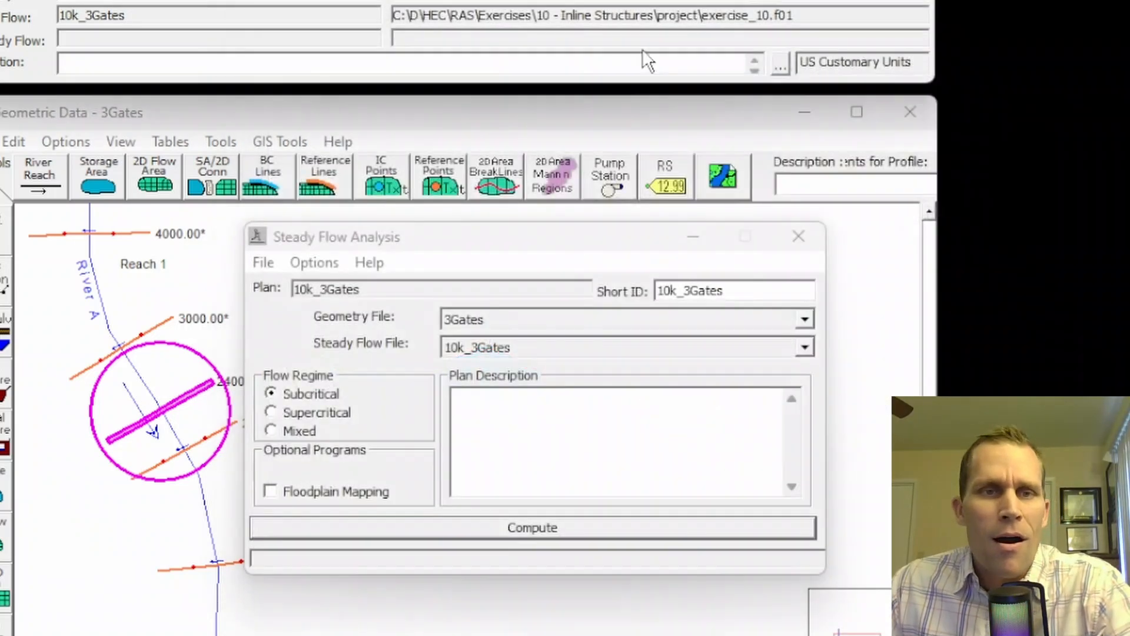
# Step: Close the steady flow analysis and save a copy of the geometry data titled 2Gates
pyautogui.click(800, 235)
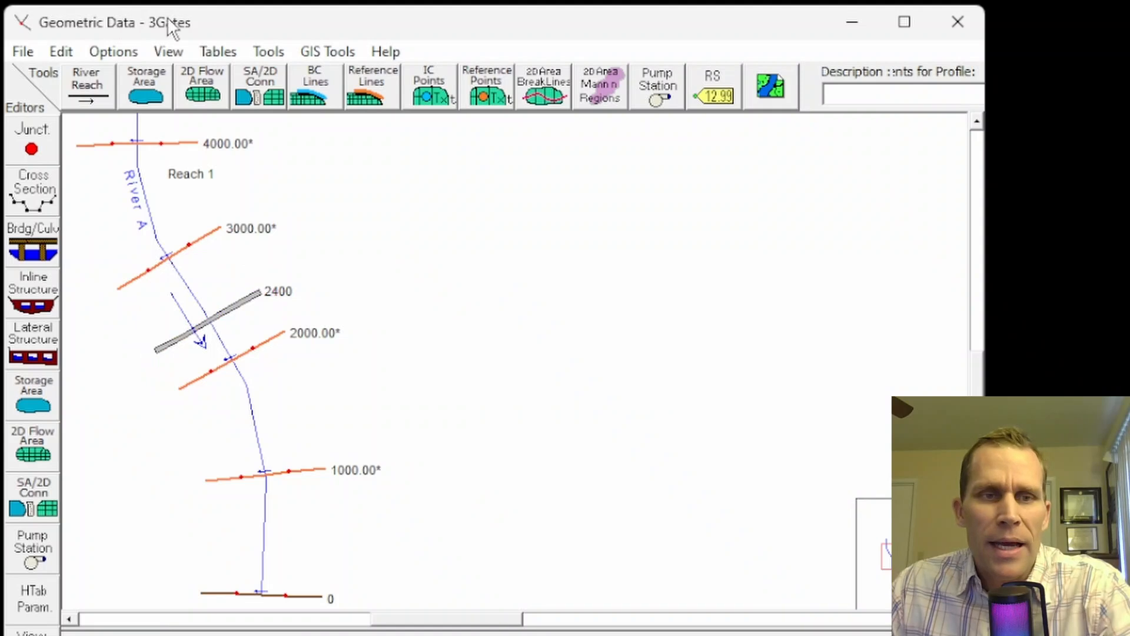
pyautogui.click(23, 51)
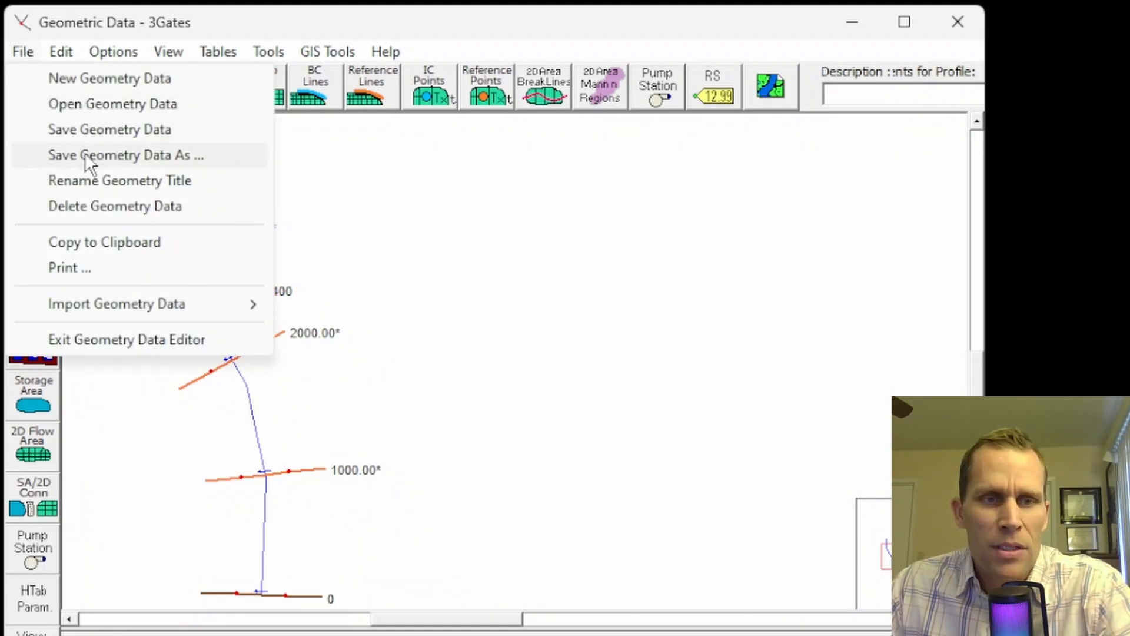
pyautogui.click(107, 155)
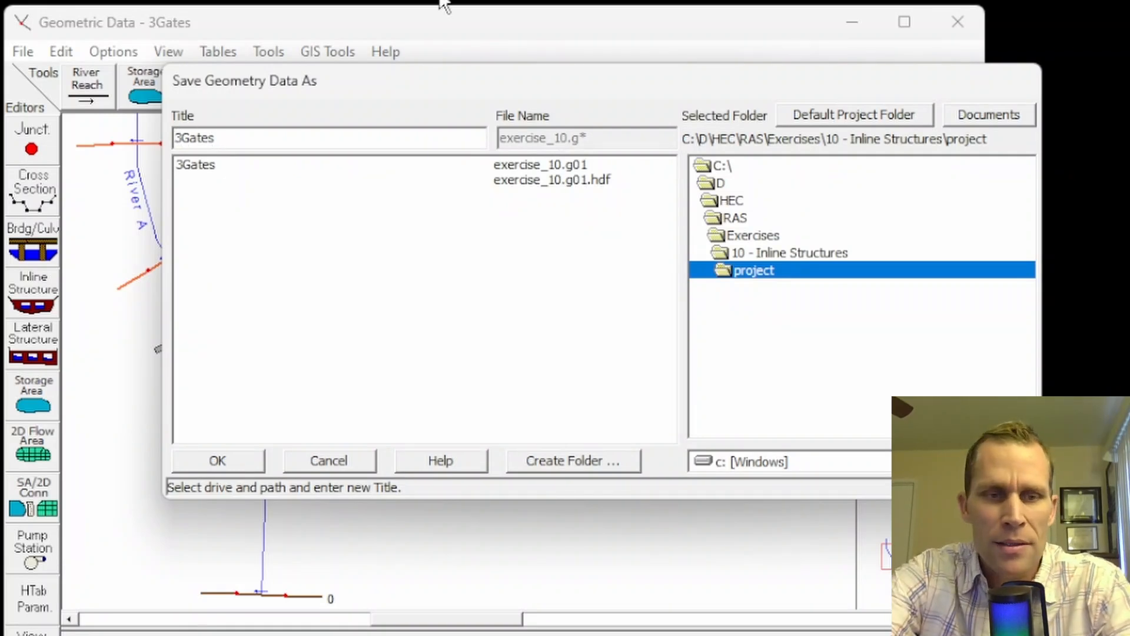
pyautogui.write('2')
pyautogui.press('Delete')
pyautogui.click(228, 467)
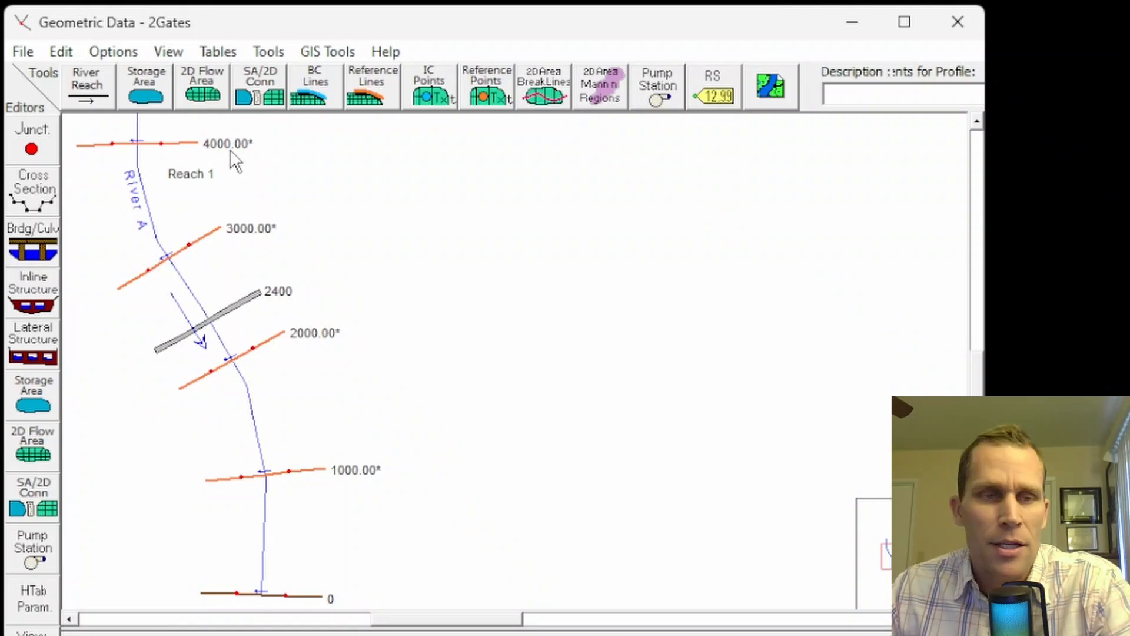
# Step: Remove gate opening g2 at station 530 from Gate #1 of the inline structure at river station 2400
pyautogui.click(37, 305)
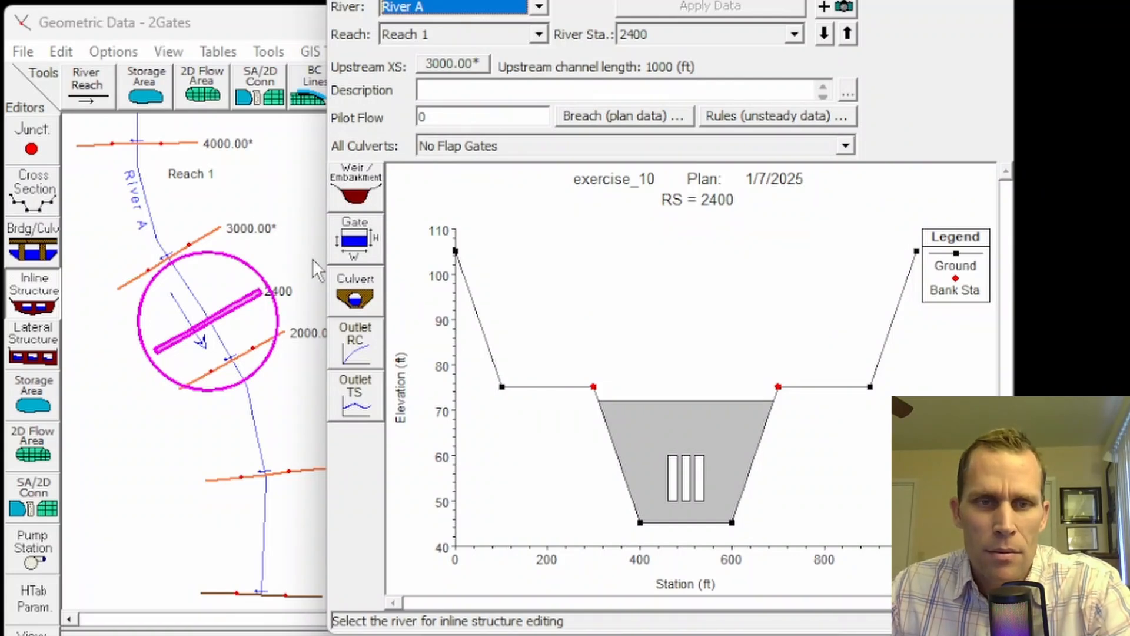
pyautogui.click(352, 237)
pyautogui.click(446, 457)
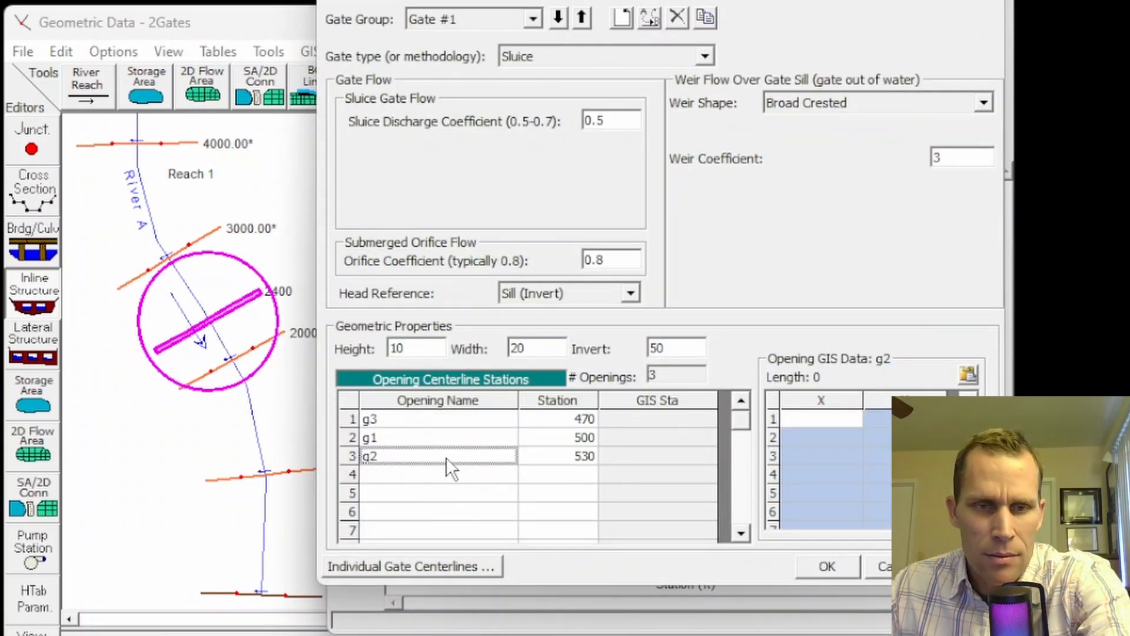
pyautogui.press('Delete')
pyautogui.click(553, 455)
pyautogui.press('Delete')
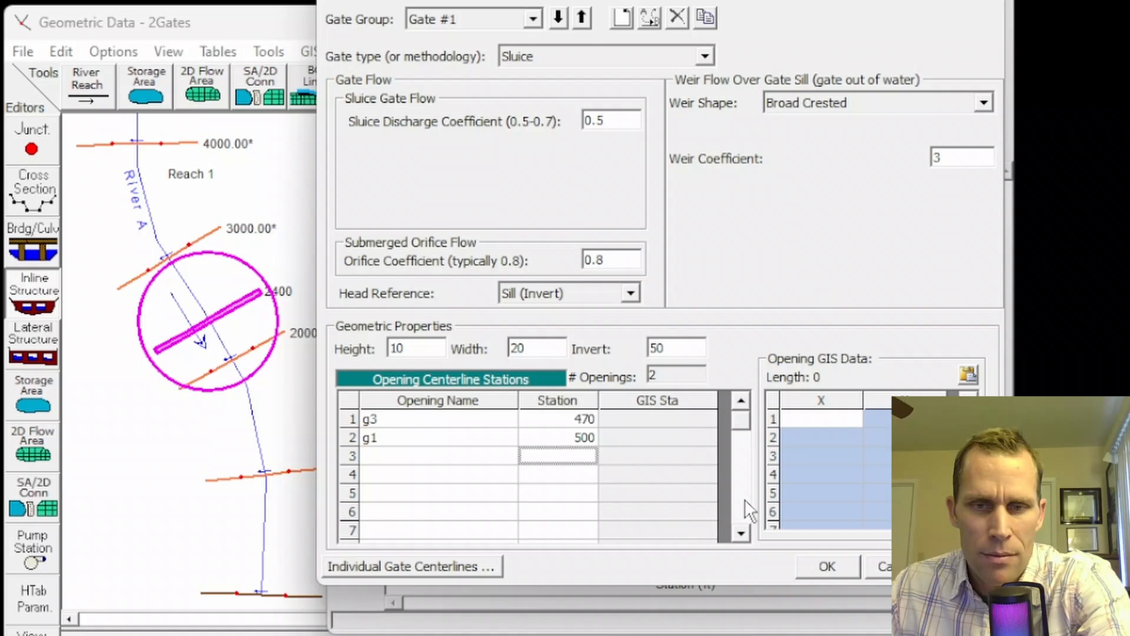
pyautogui.click(826, 567)
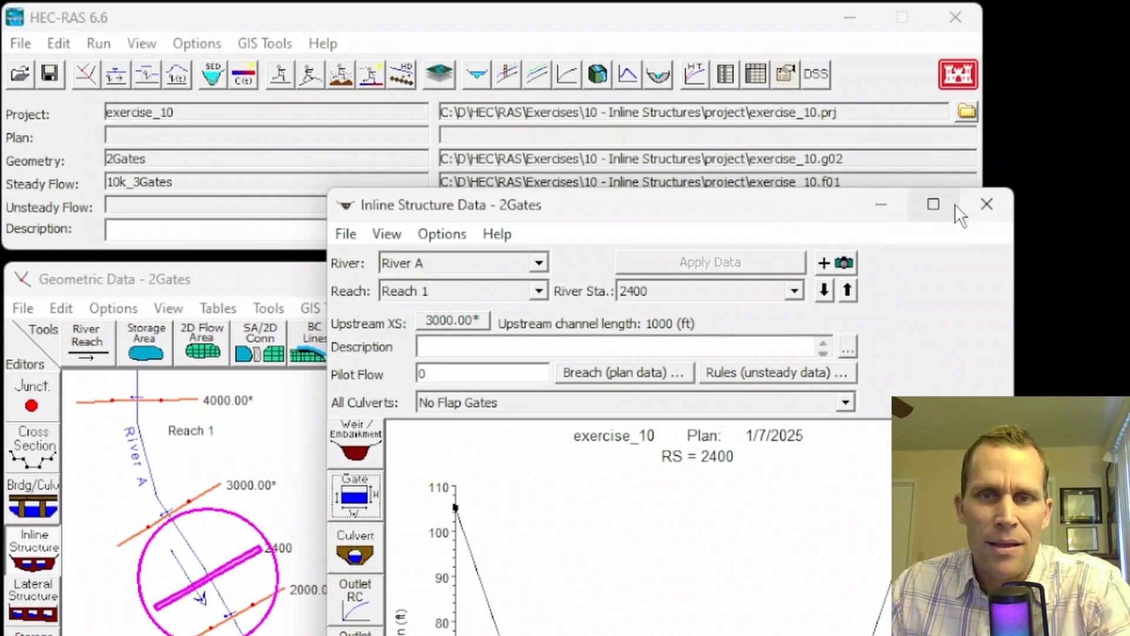
# Step: Close the inline structure data and save the 2Gates geometry
pyautogui.click(966, 218)
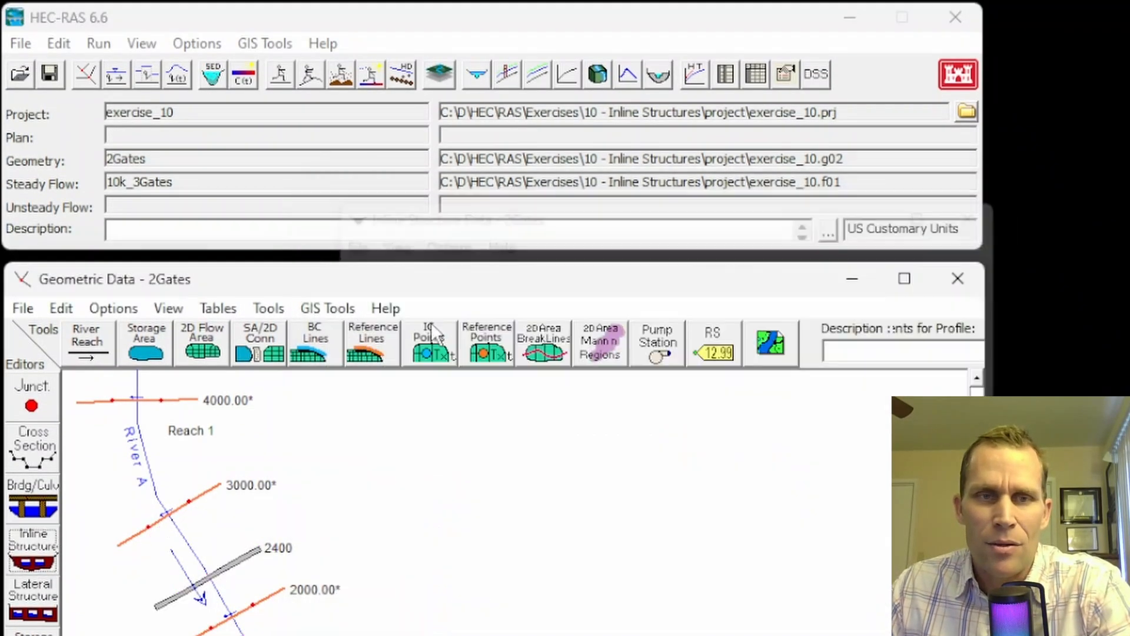
pyautogui.click(23, 308)
pyautogui.click(39, 387)
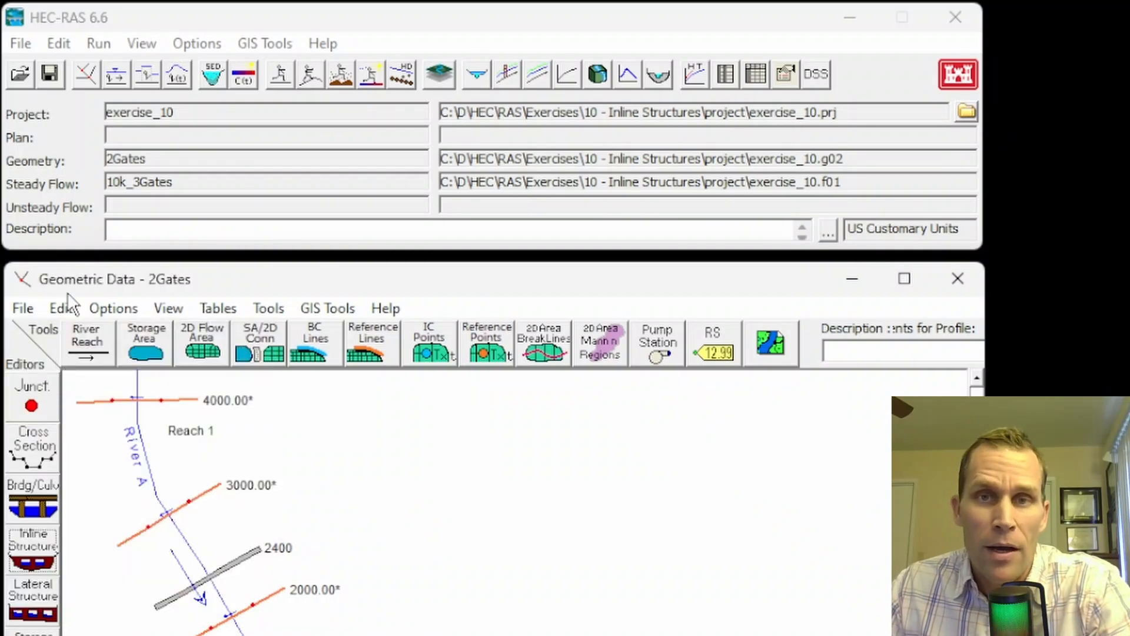
# Step: Open the steady flow data and save a copy titled 10k_2Gates
pyautogui.click(116, 75)
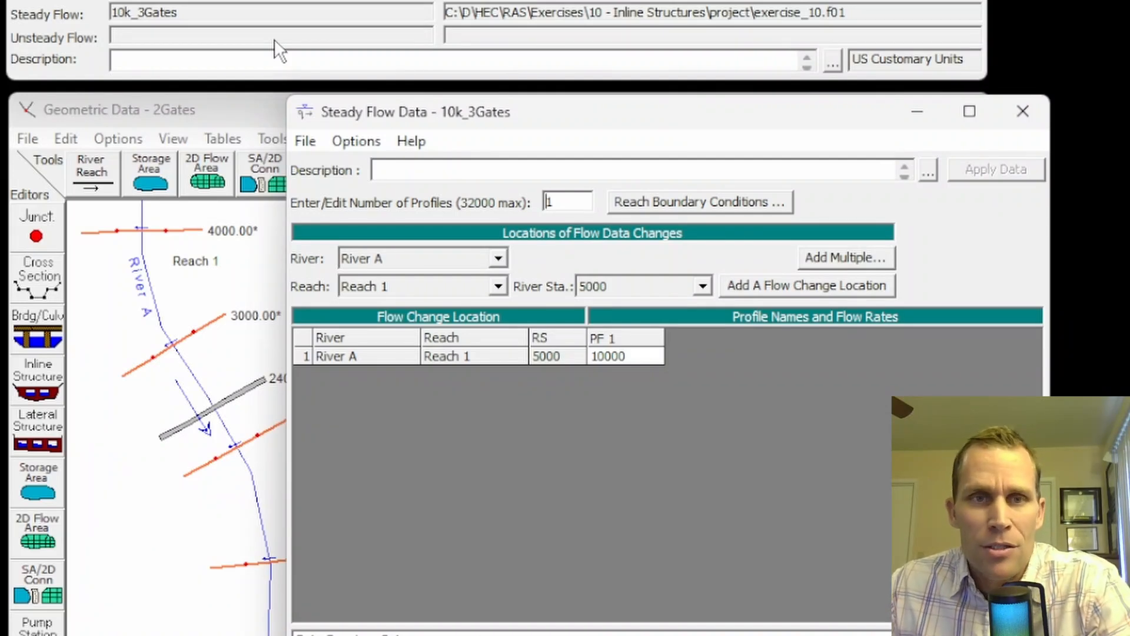
pyautogui.click(347, 140)
pyautogui.moveTo(305, 141)
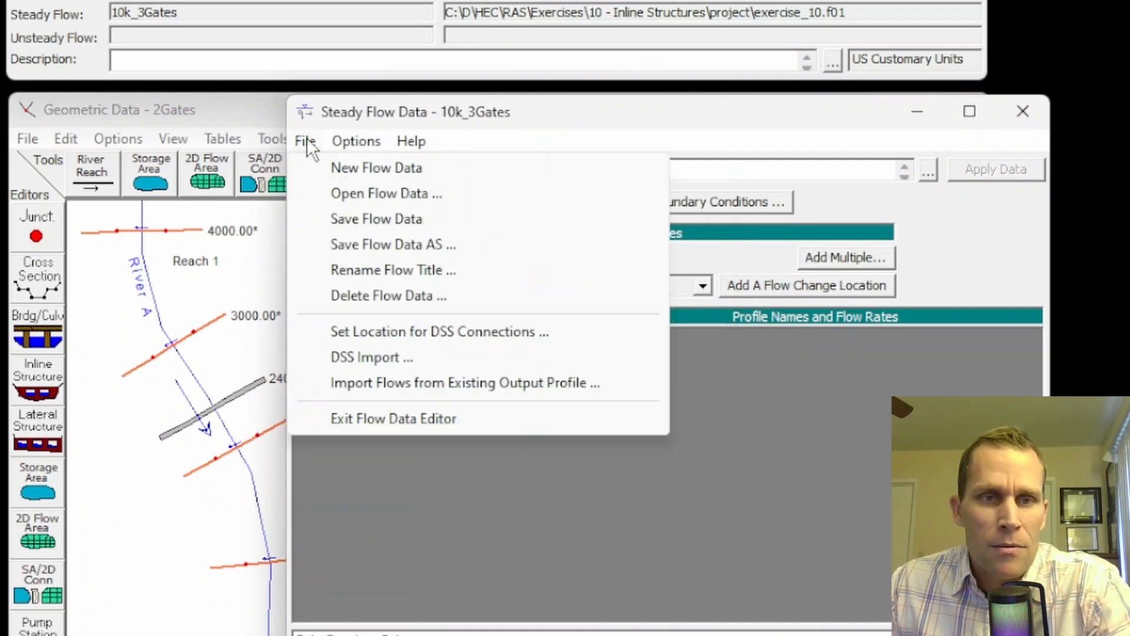
pyautogui.click(355, 243)
pyautogui.hotkey('shift', 'Right')
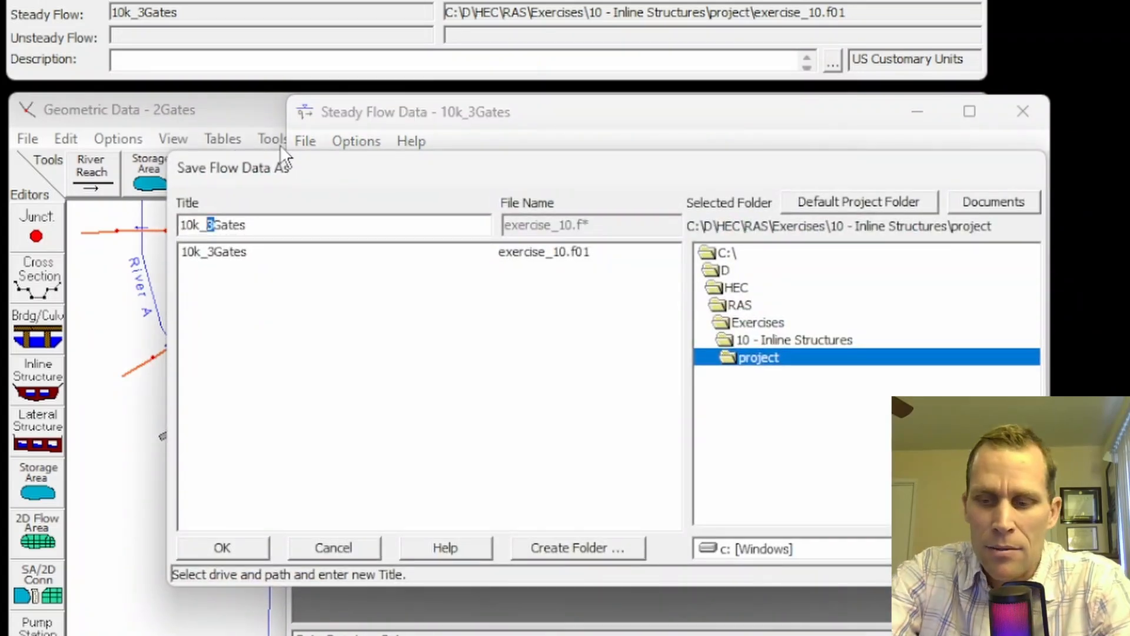
pyautogui.write('2')
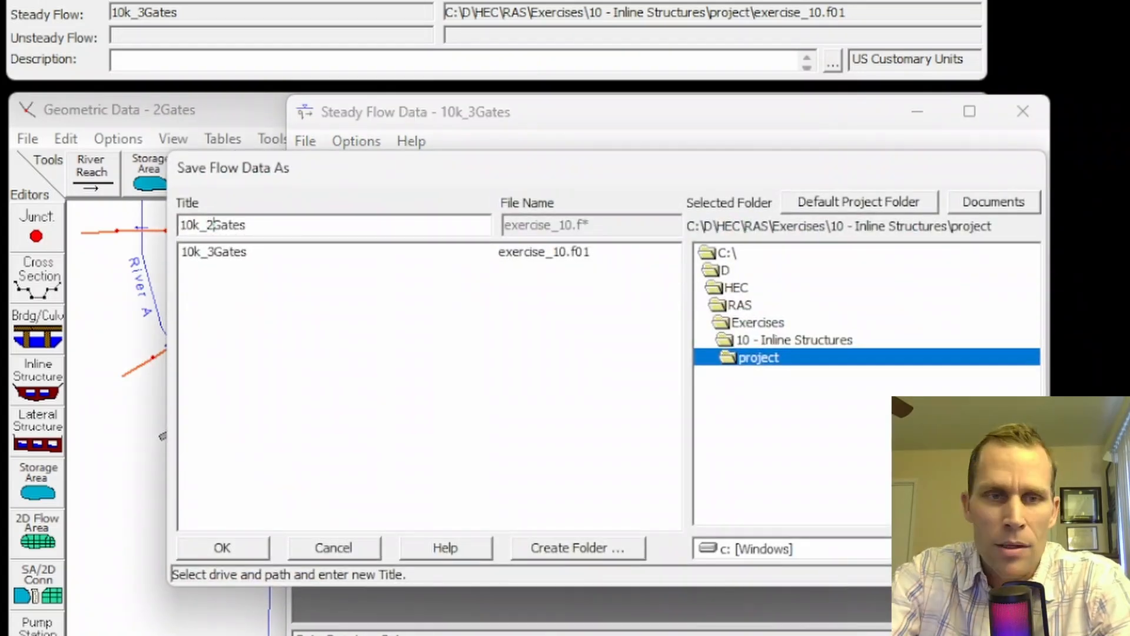
pyautogui.click(207, 544)
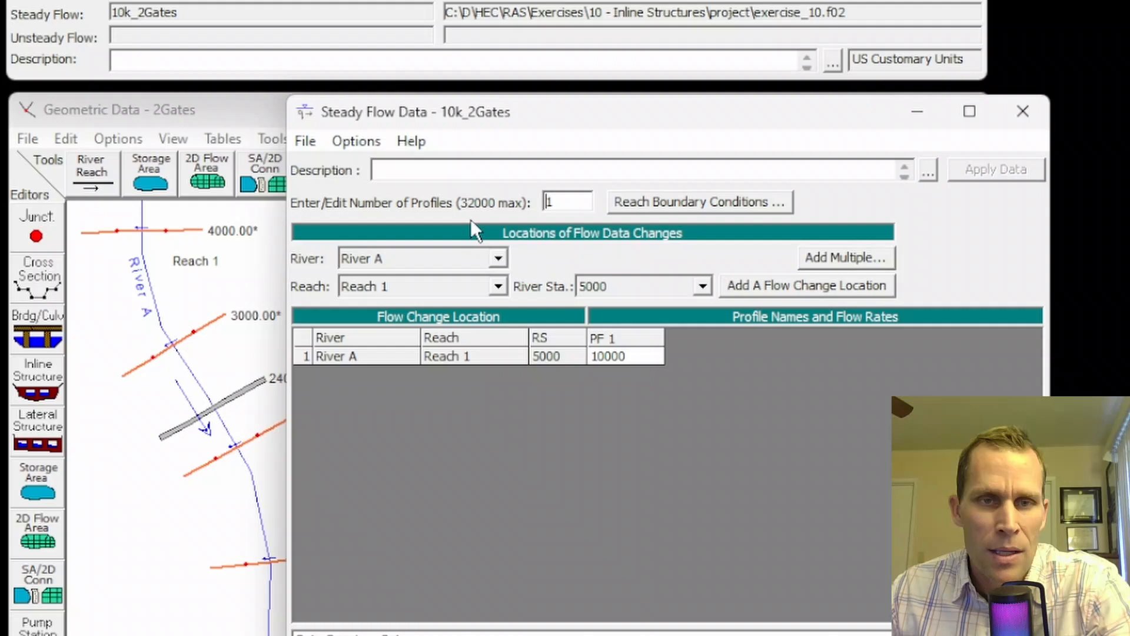
# Step: Set the number of open gates to 2 for Gate #1 in profile PF 1 of the spillway gate openings
pyautogui.click(362, 141)
pyautogui.click(403, 453)
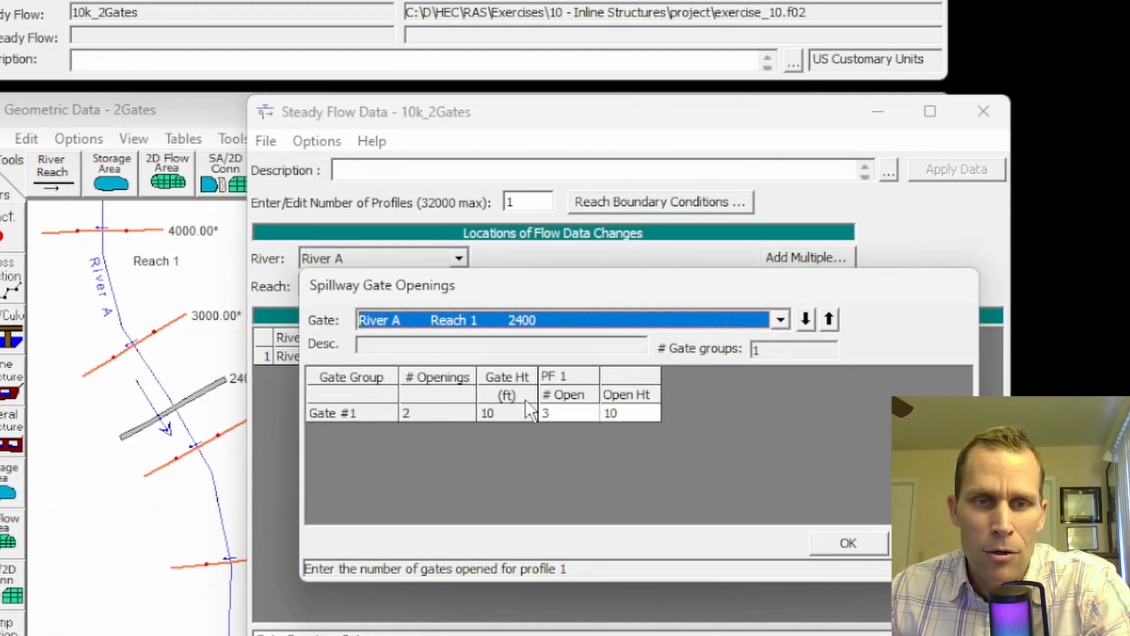
pyautogui.click(566, 418)
pyautogui.write('2')
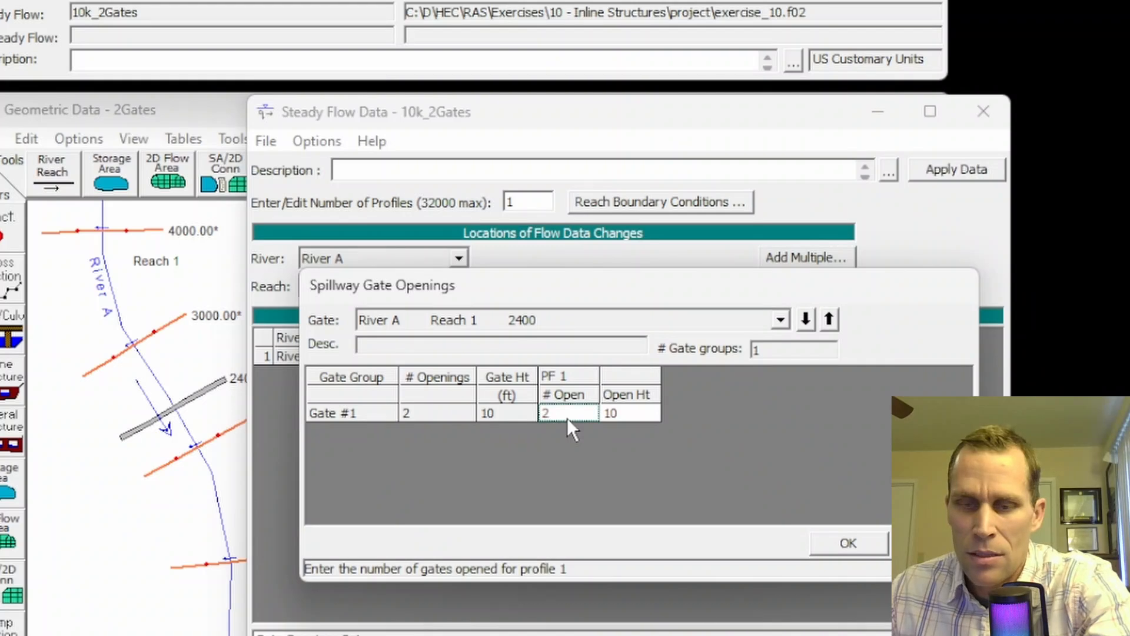
pyautogui.click(844, 545)
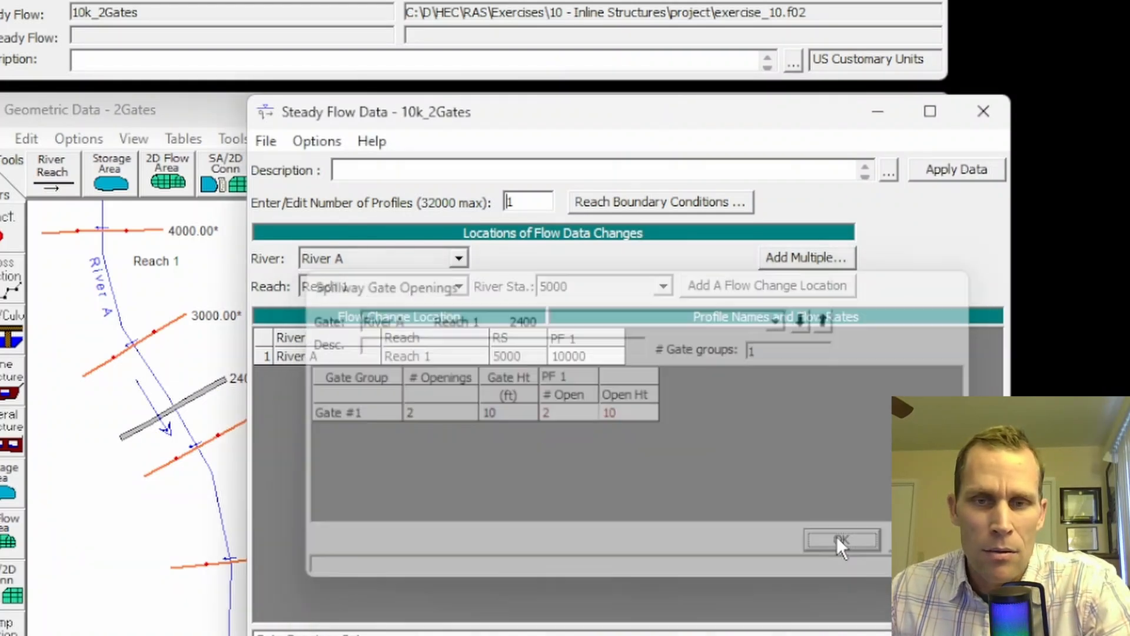
# Step: Save the 10k_2Gates flow data and close the steady flow data editor
pyautogui.click(265, 141)
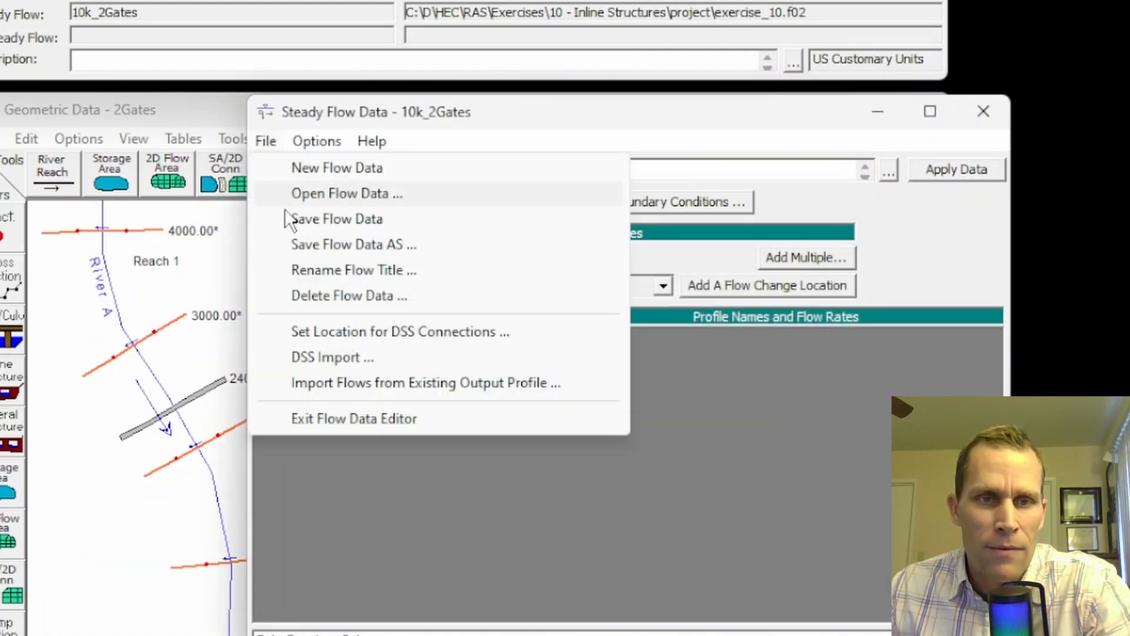
pyautogui.click(305, 222)
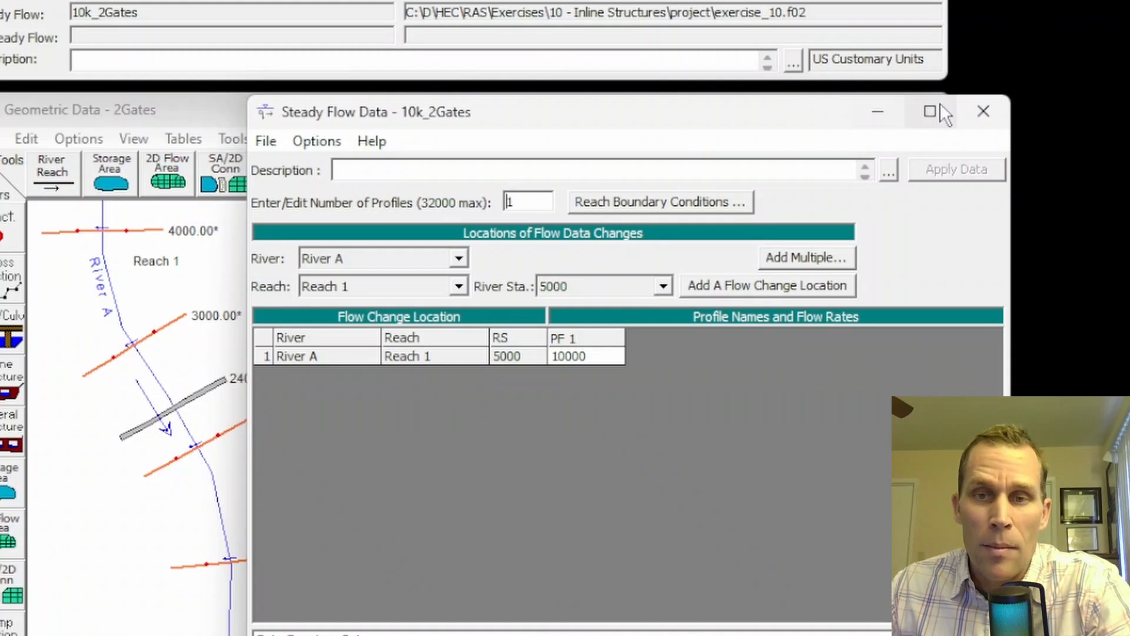
pyautogui.click(983, 111)
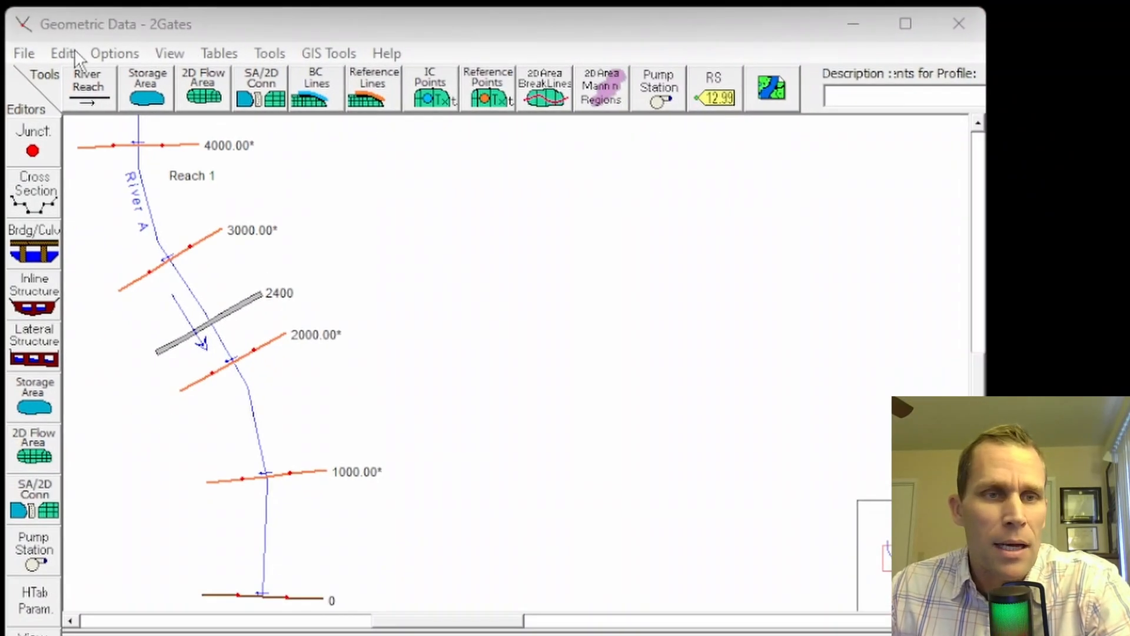
# Step: Open the 3Gates geometry file in the geometric data editor
pyautogui.click(23, 54)
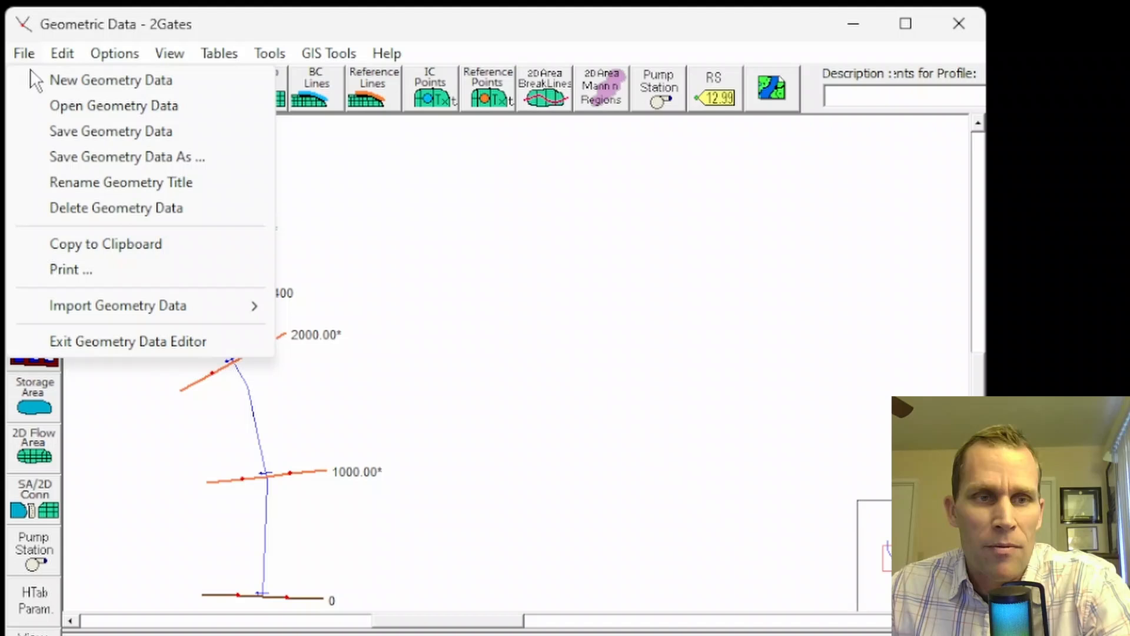
pyautogui.click(71, 105)
pyautogui.click(312, 93)
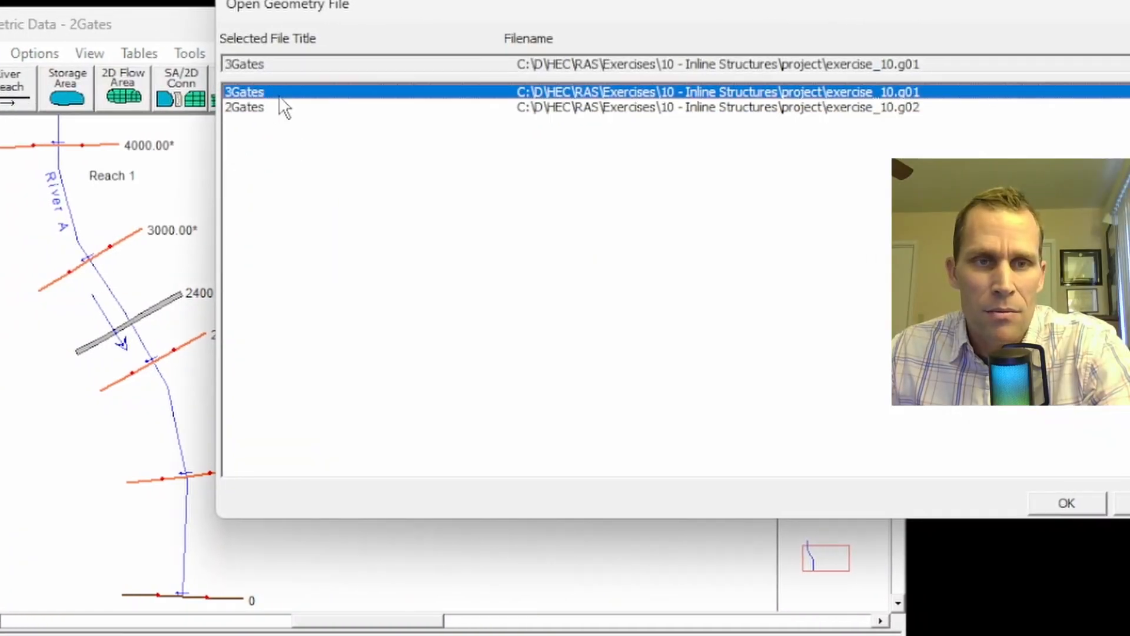
pyautogui.click(1095, 507)
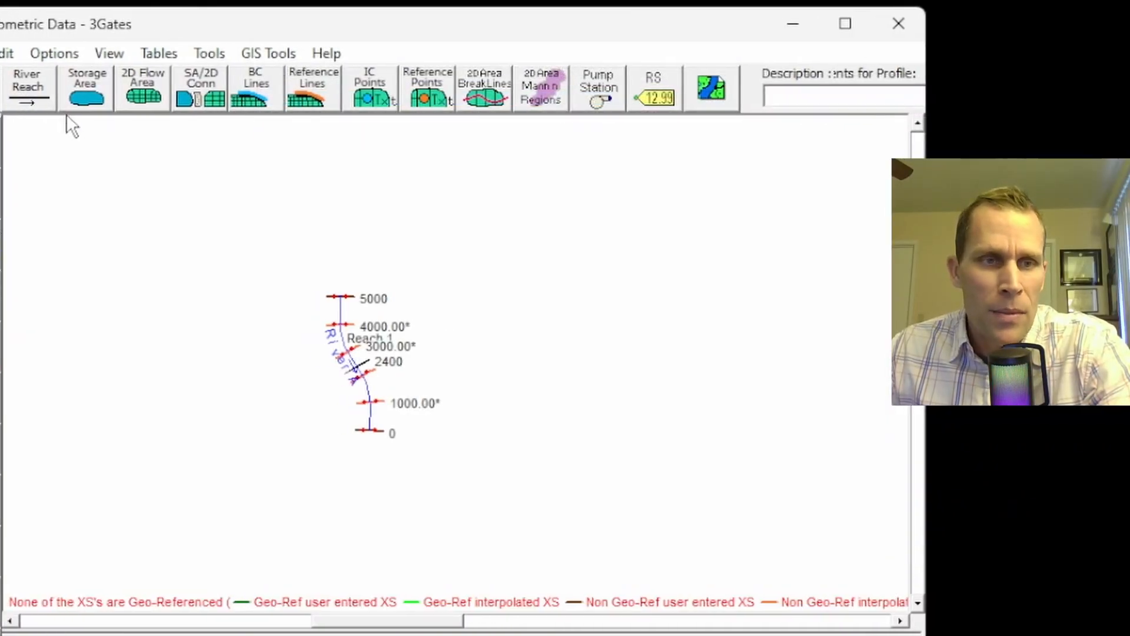
# Step: Save a copy of the 3Gates geometry data titled 4Gates
pyautogui.click(23, 53)
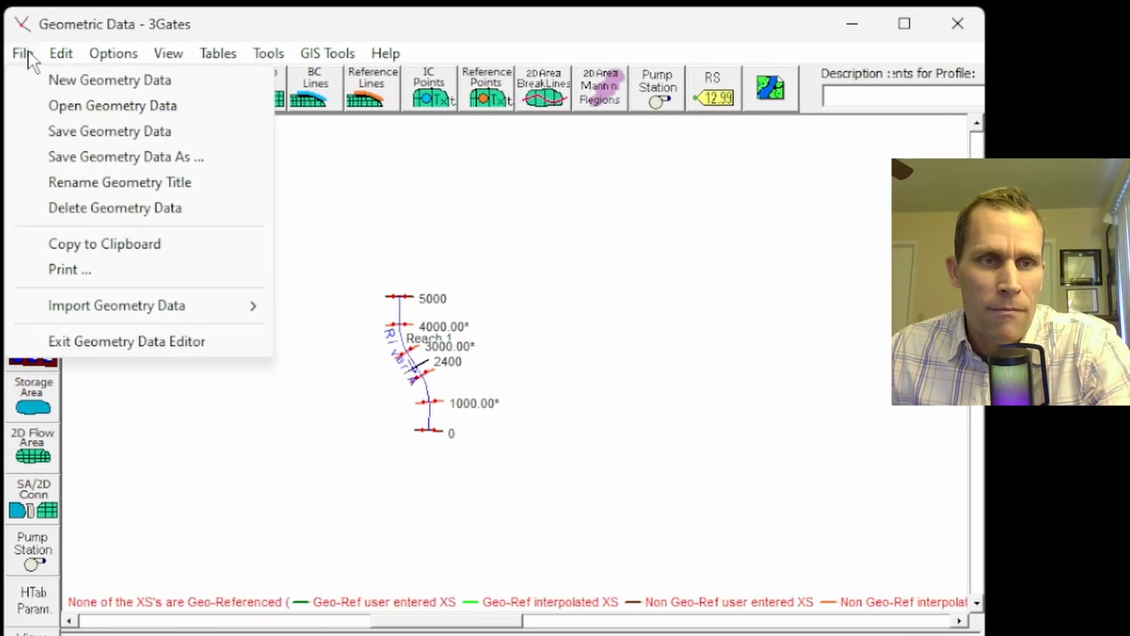
pyautogui.click(97, 162)
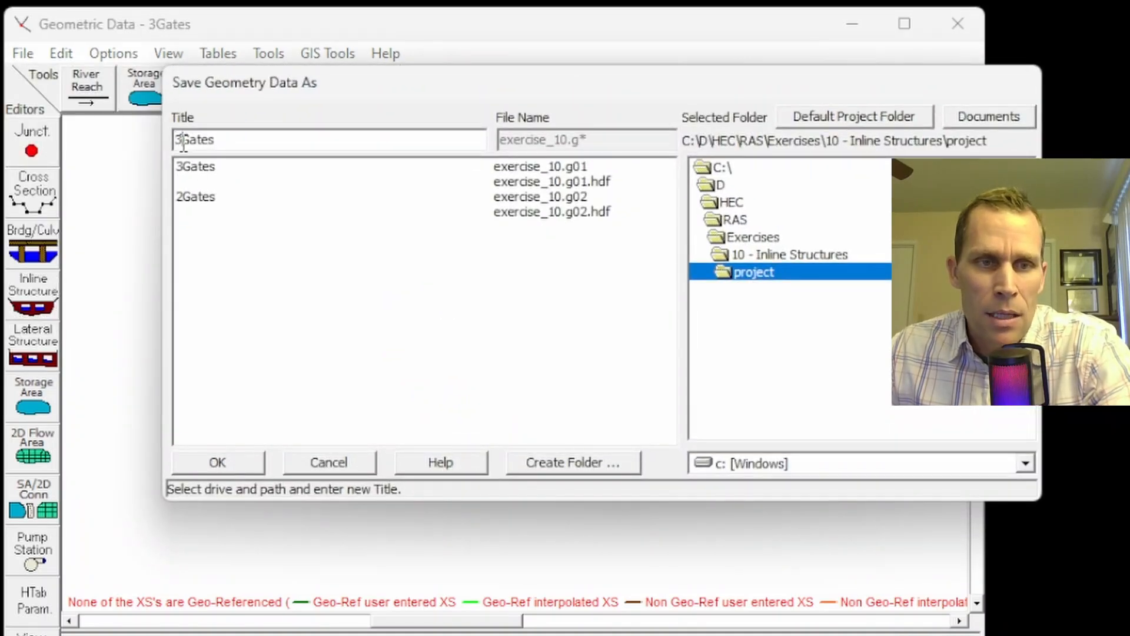
pyautogui.moveTo(189, 141); pyautogui.dragTo(175, 140)
pyautogui.write('4')
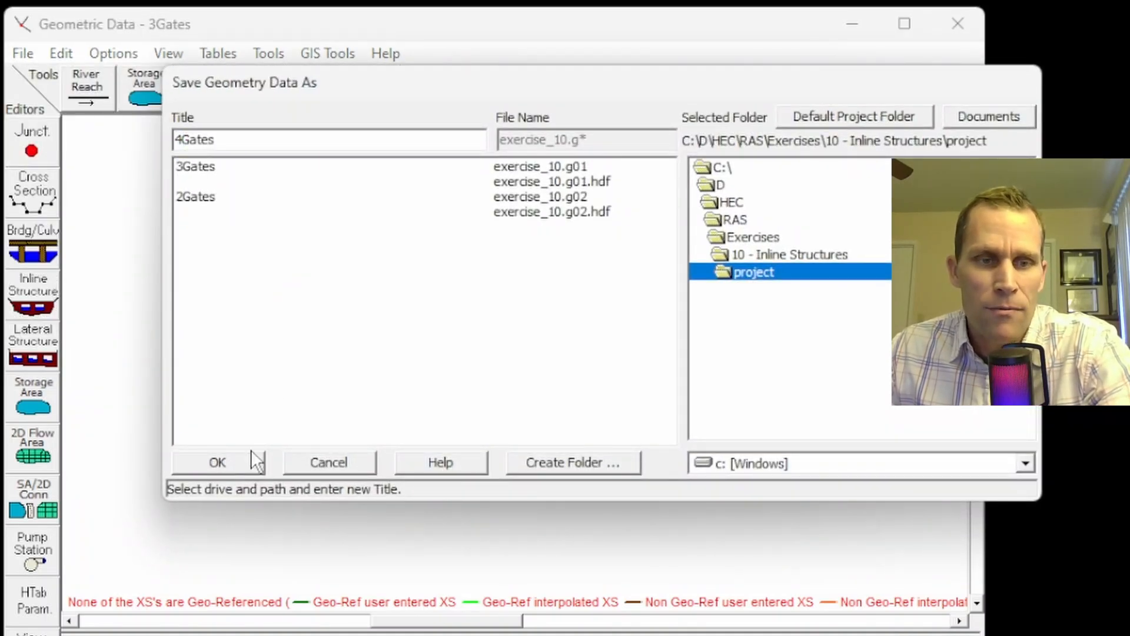
pyautogui.click(241, 464)
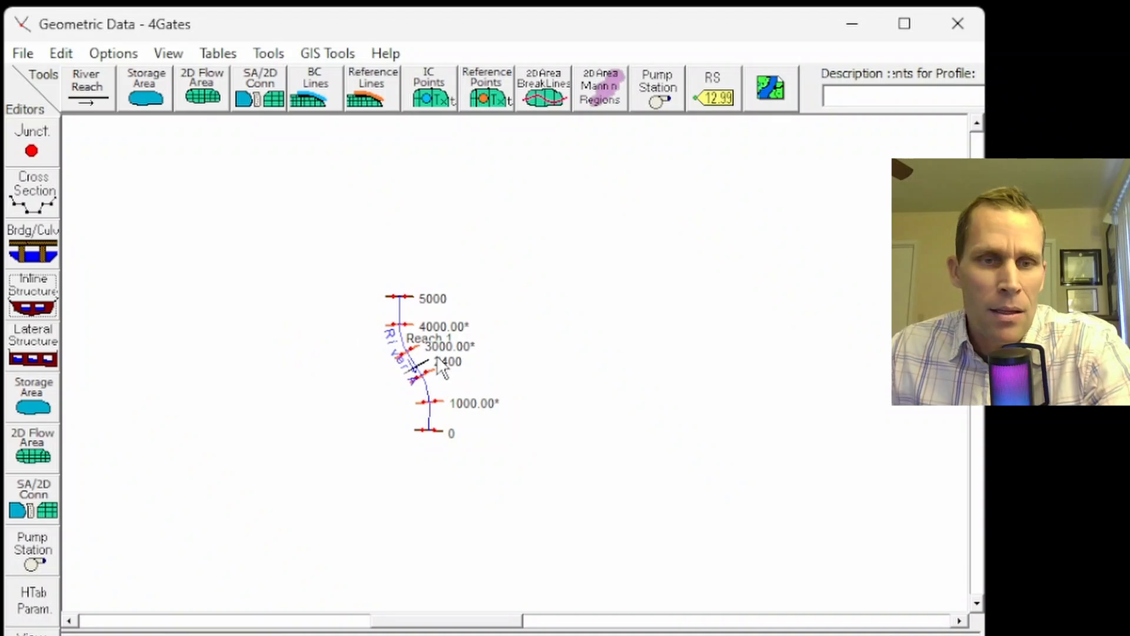
# Step: Add a gate opening named g4 at station 560 to Gate #1 of the inline structure at river station 2400
pyautogui.scroll(3, 466, 366)
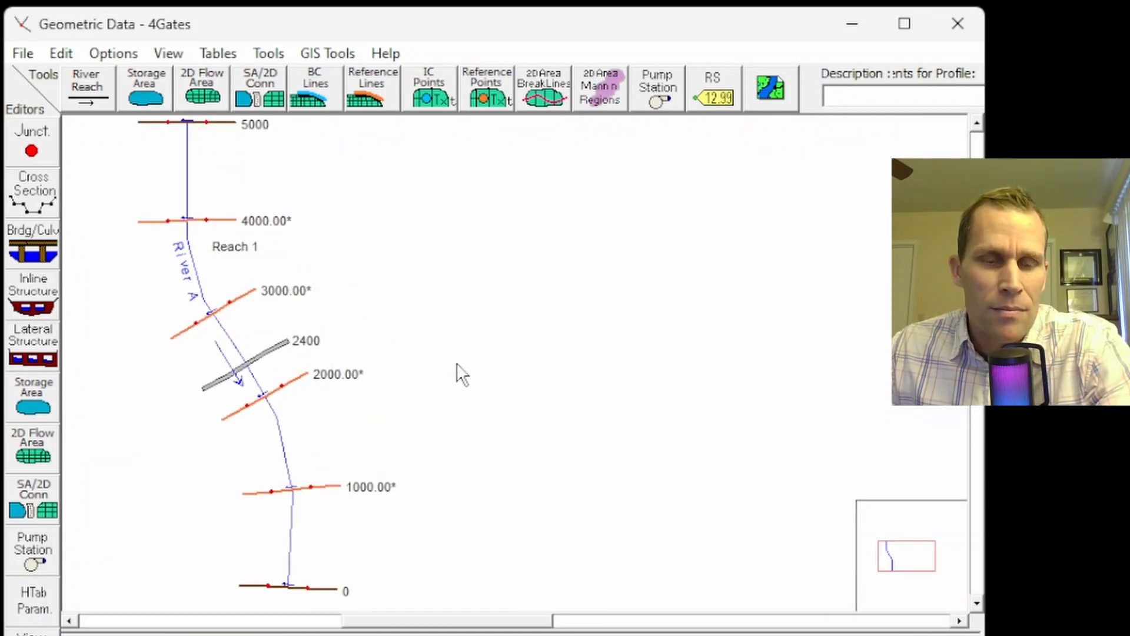
pyautogui.click(31, 297)
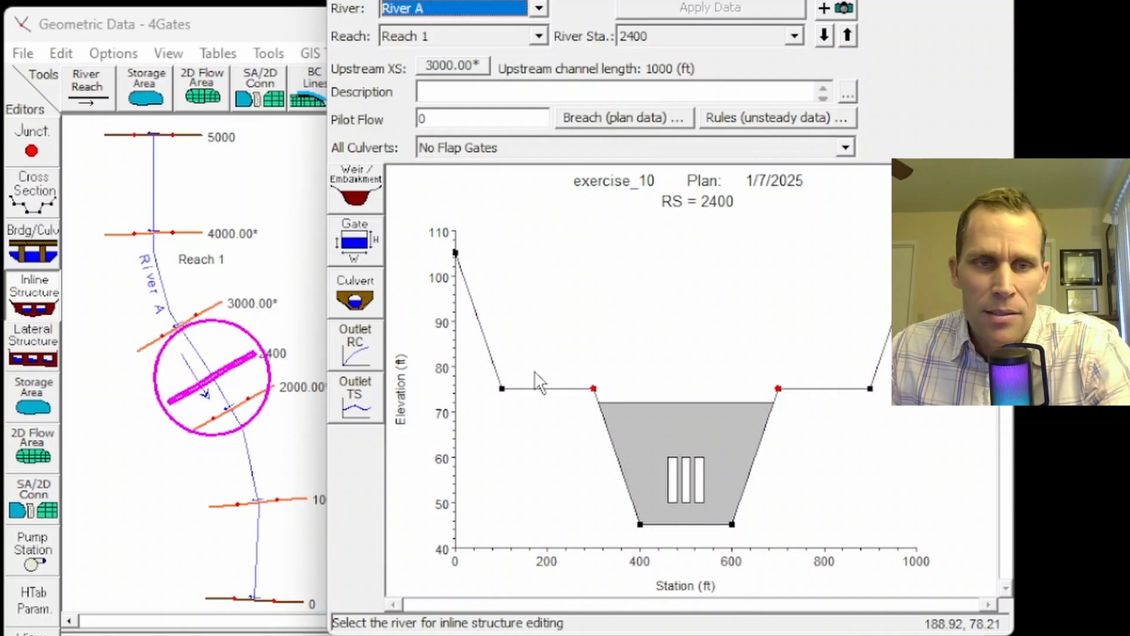
pyautogui.click(356, 253)
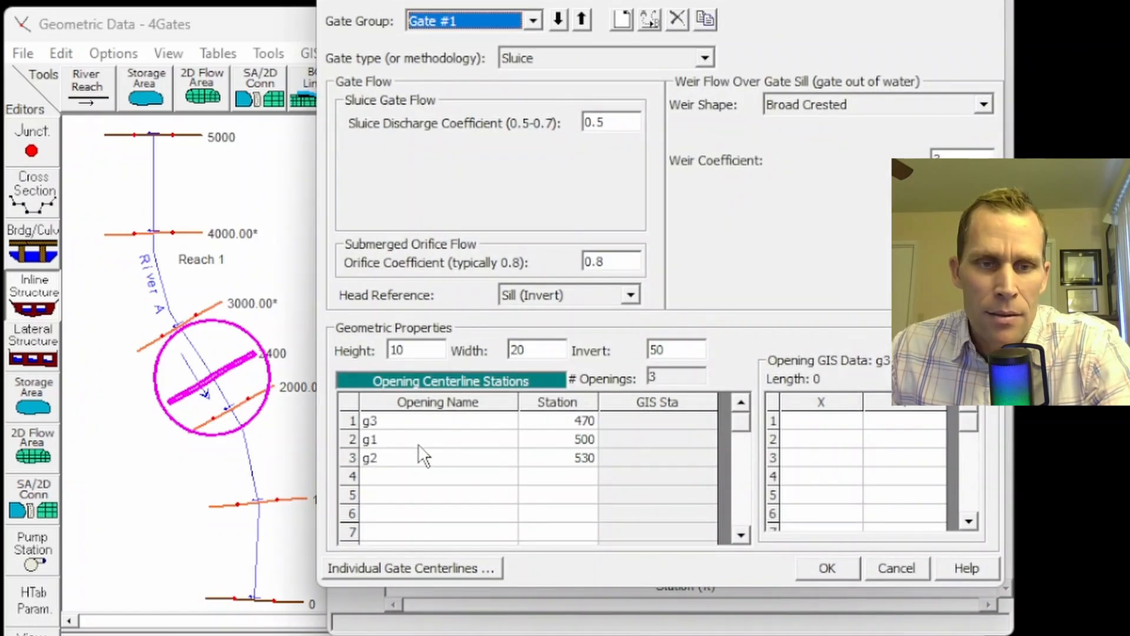
pyautogui.click(406, 475)
pyautogui.write('g4')
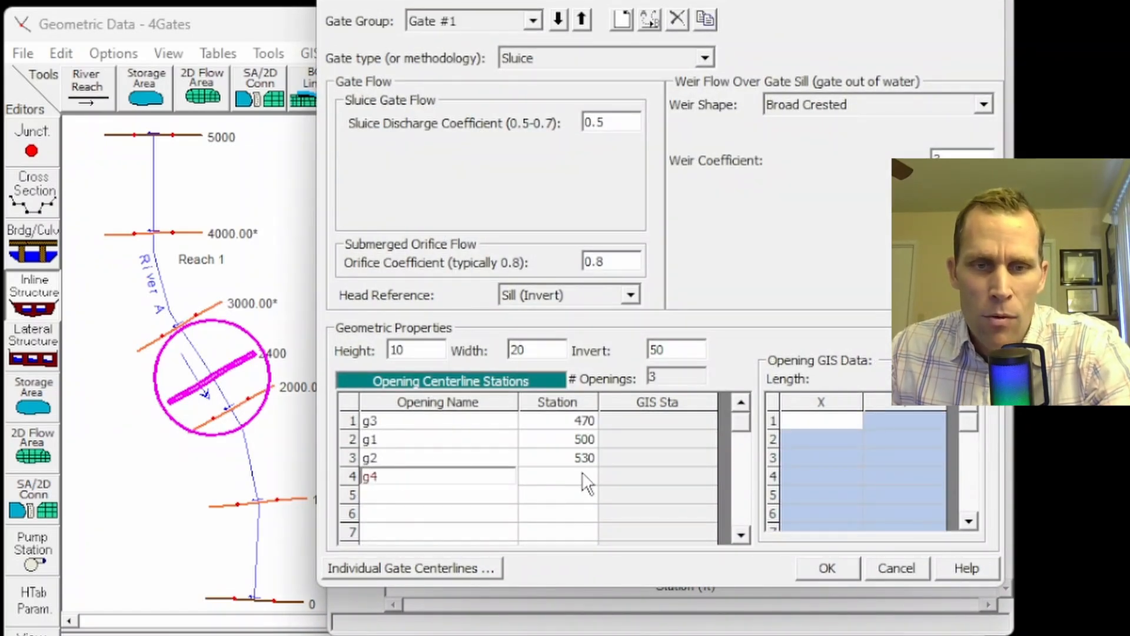
pyautogui.click(586, 478)
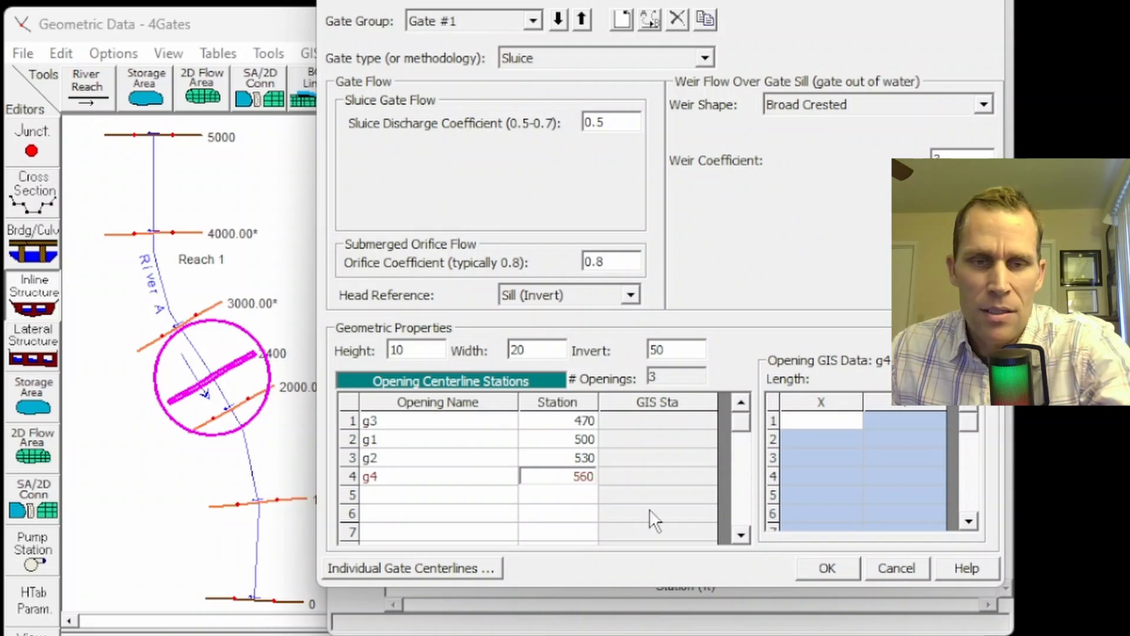
pyautogui.write('560')
pyautogui.click(821, 571)
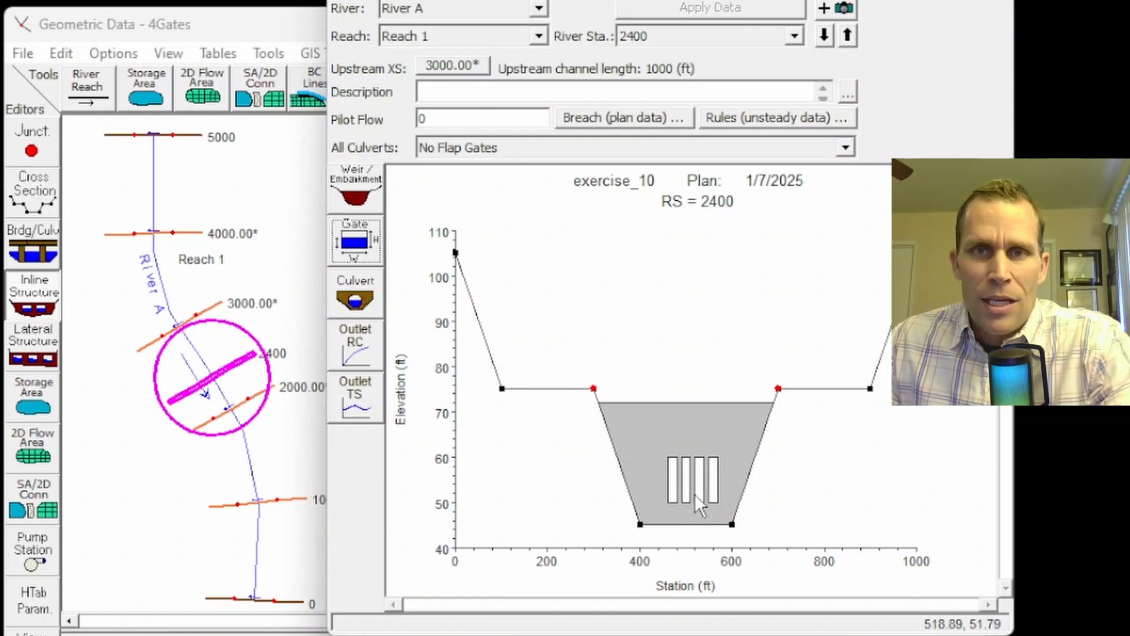
# Step: Close the inline structure data and save the 4Gates geometry
pyautogui.click(346, 27)
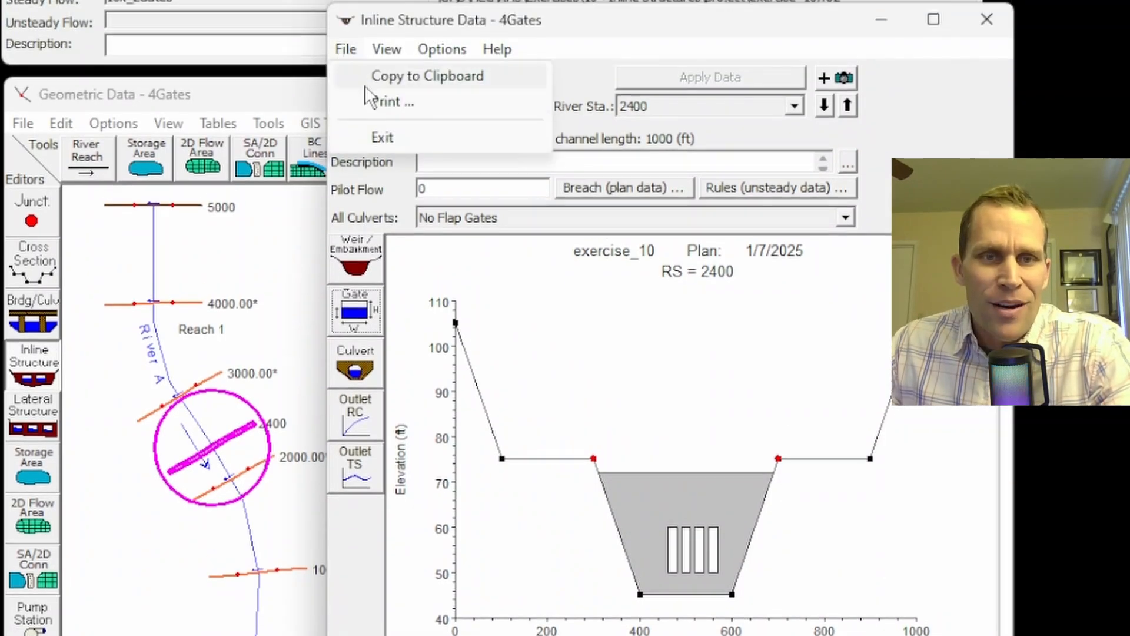
pyautogui.click(987, 1)
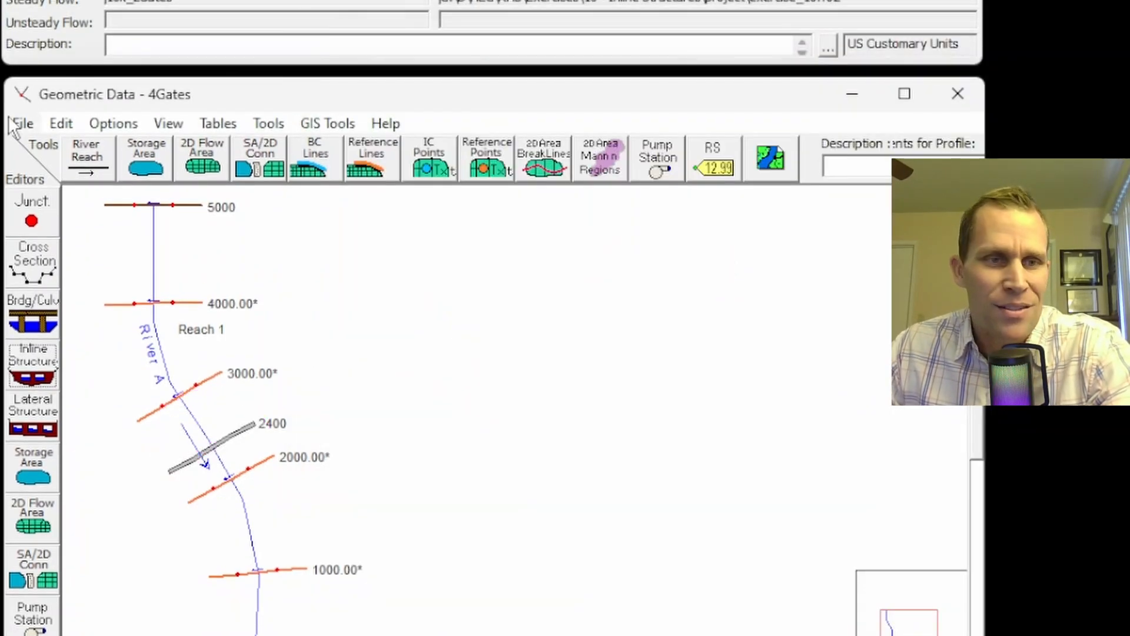
pyautogui.click(12, 124)
pyautogui.click(93, 202)
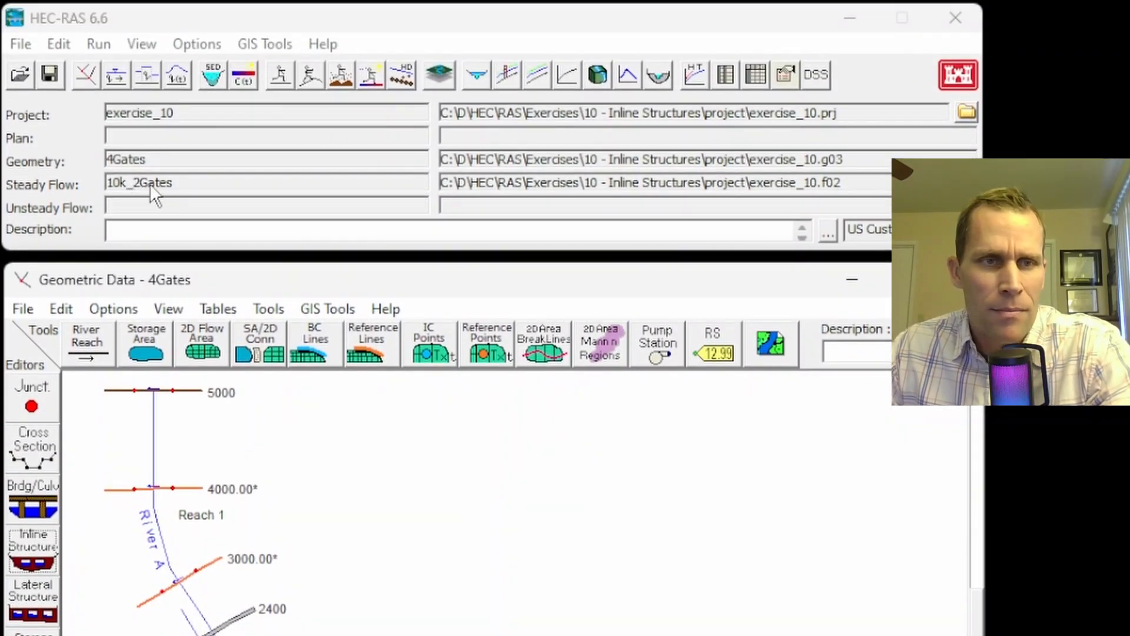
# Step: Save a copy of the 10k_2Gates steady flow data titled 10k_4Gates
pyautogui.click(63, 45)
pyautogui.click(104, 107)
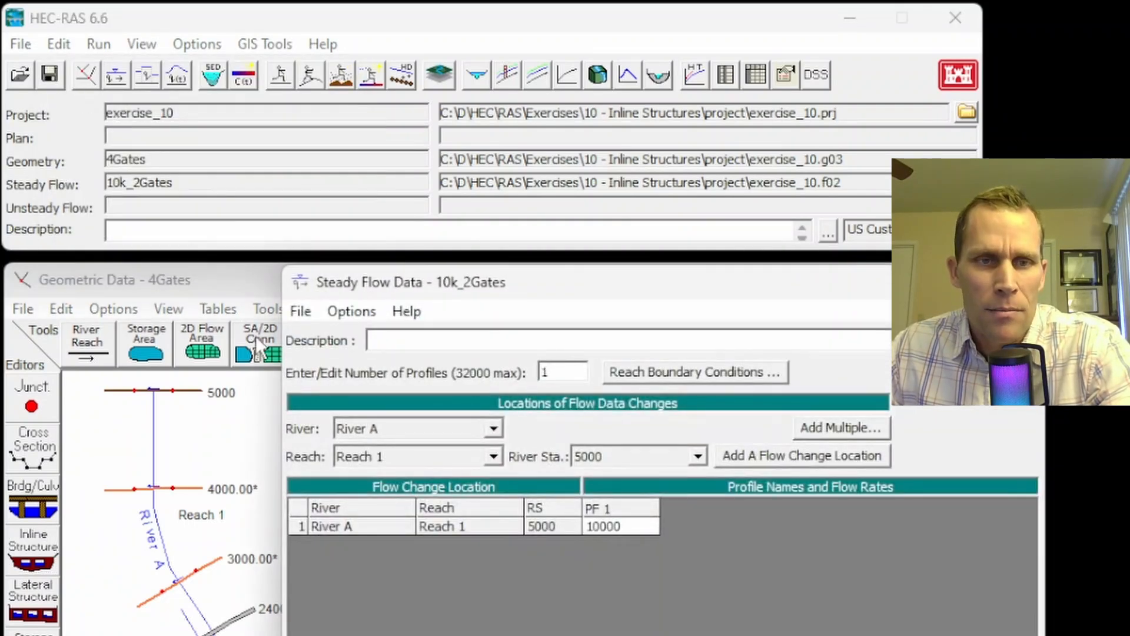
pyautogui.click(315, 307)
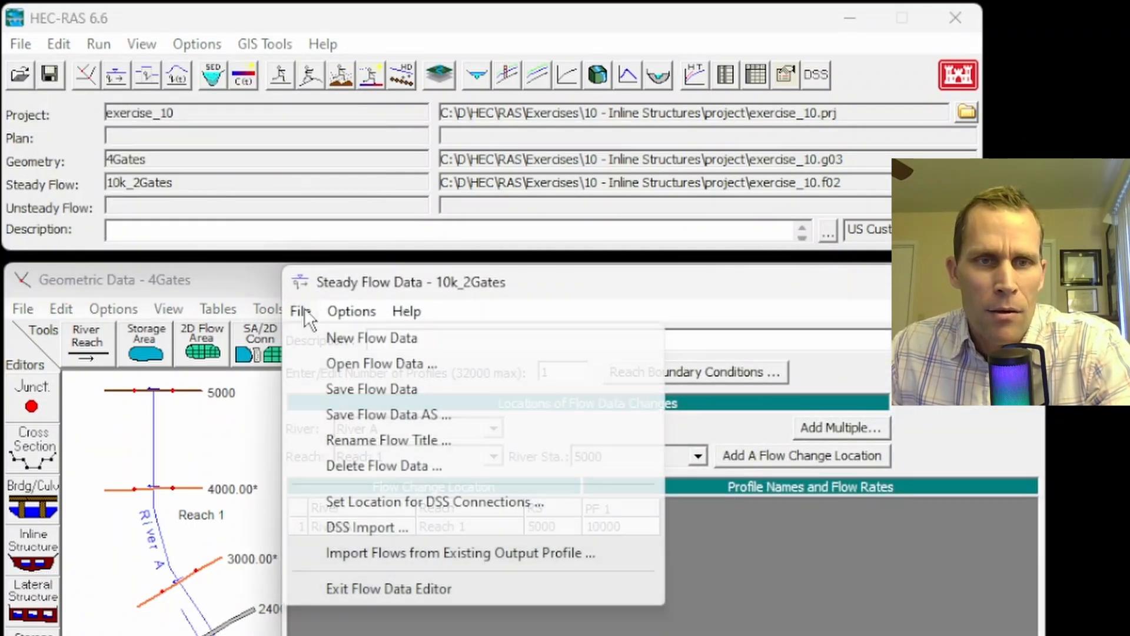
pyautogui.click(372, 412)
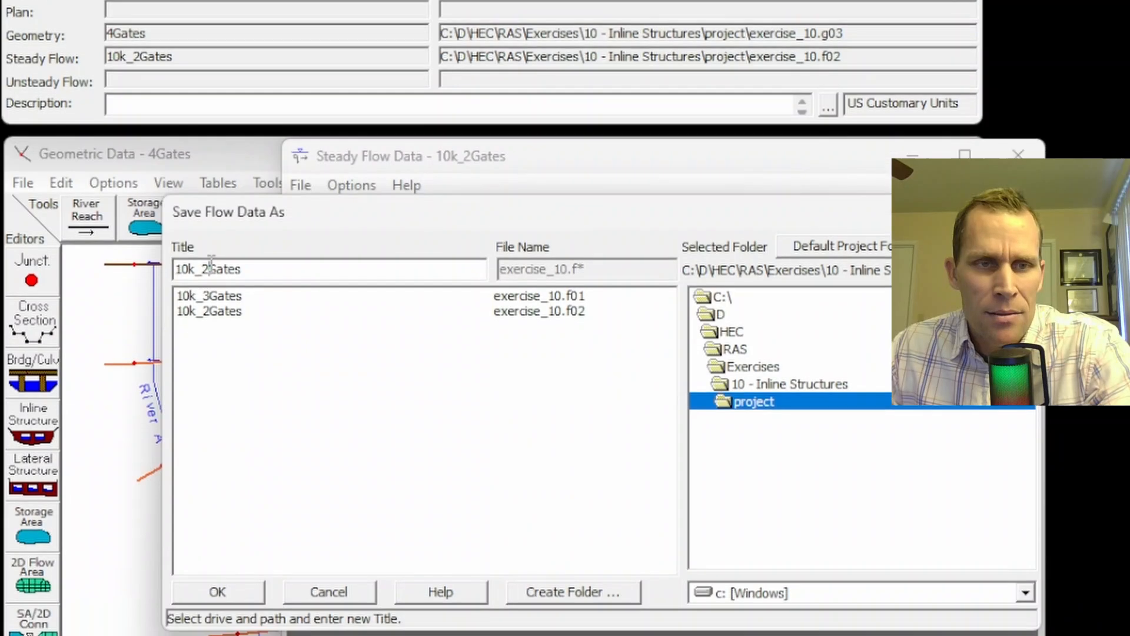
pyautogui.hotkey('shift', 'Left')
pyautogui.write('4')
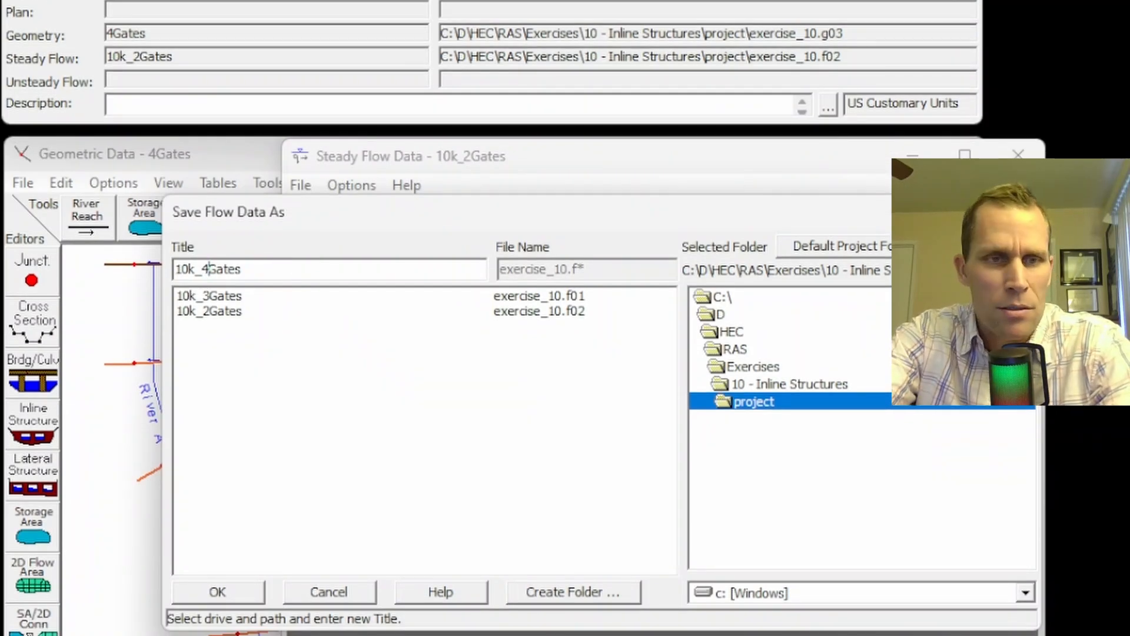
pyautogui.click(221, 594)
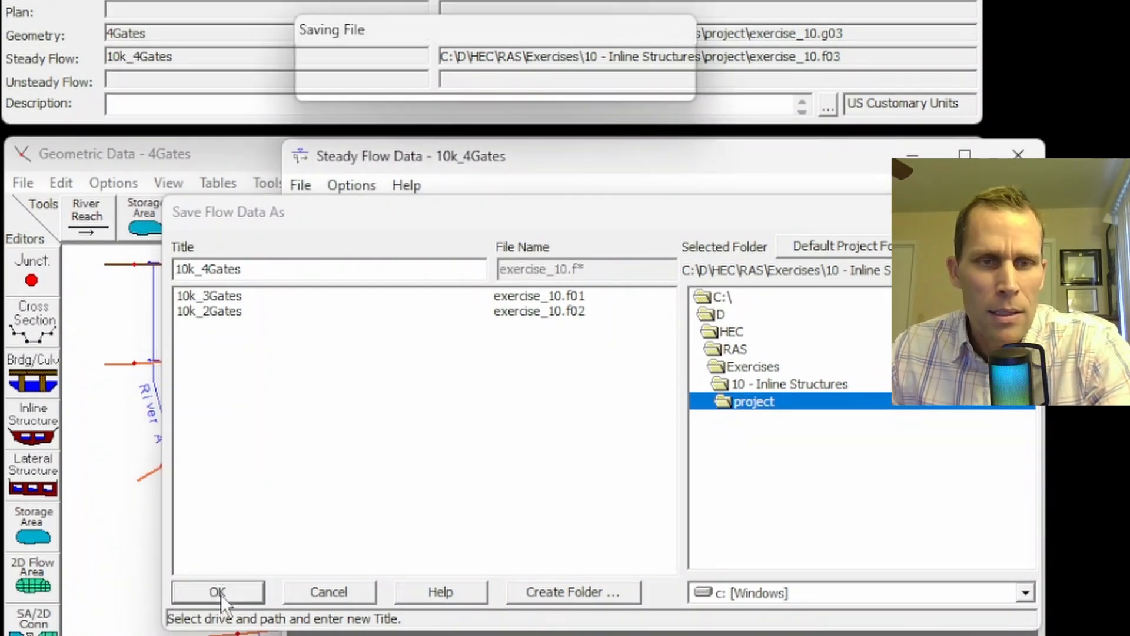
# Step: Set Gate #1 at station 2400 to 4 open gates for profile PF 1 and save the 10k_4Gates flow data
pyautogui.click(353, 186)
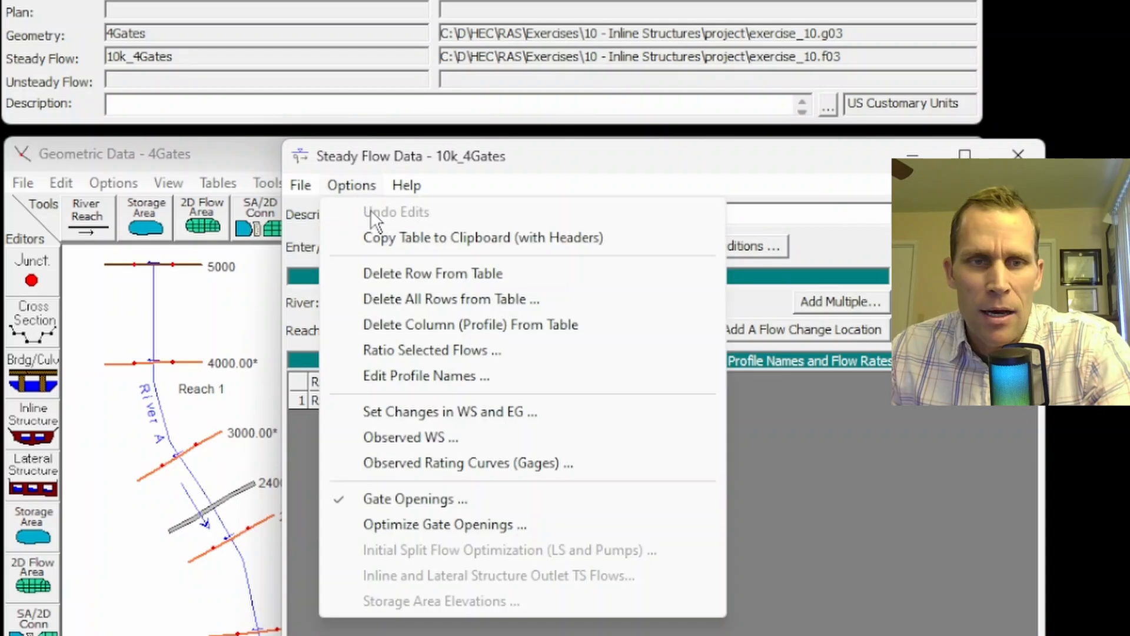
pyautogui.click(434, 500)
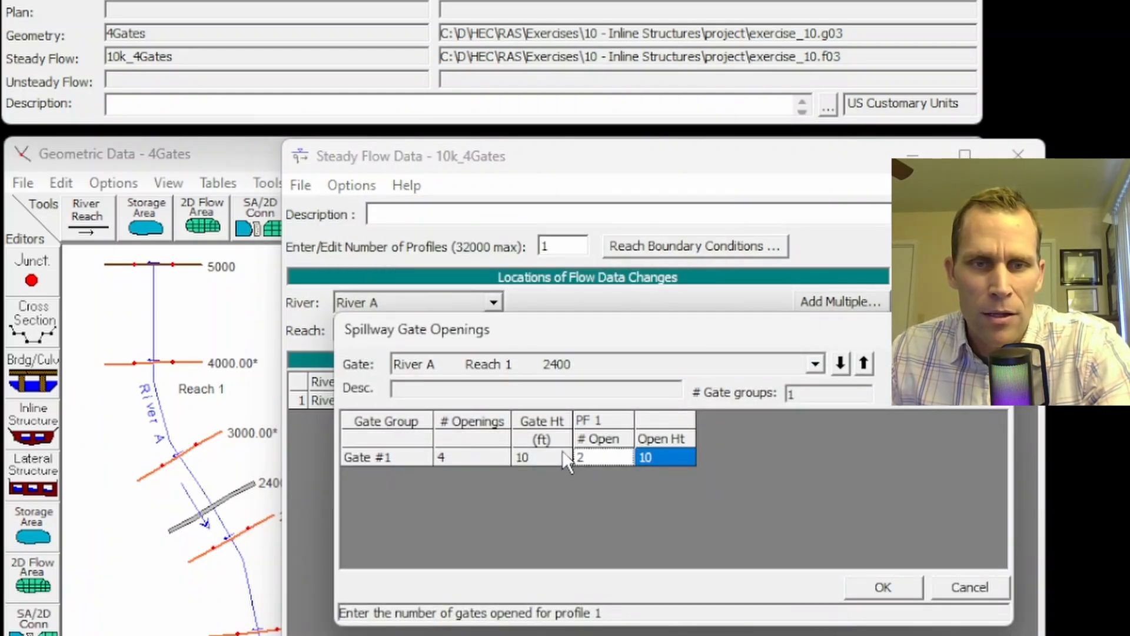
pyautogui.click(590, 458)
pyautogui.press('Delete')
pyautogui.write('4')
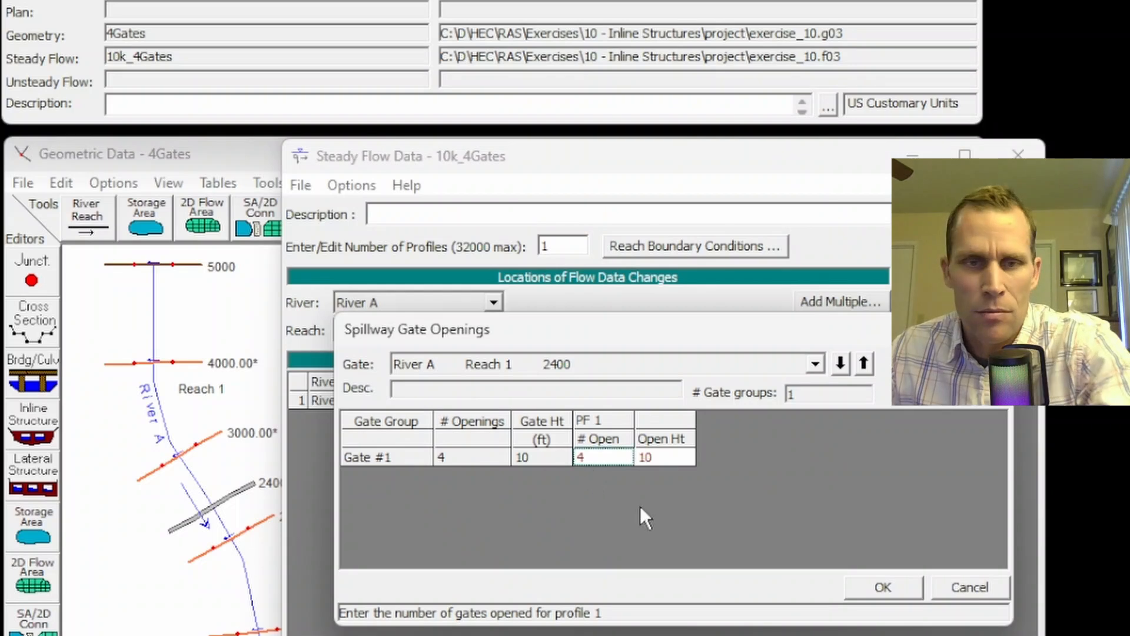
pyautogui.click(882, 587)
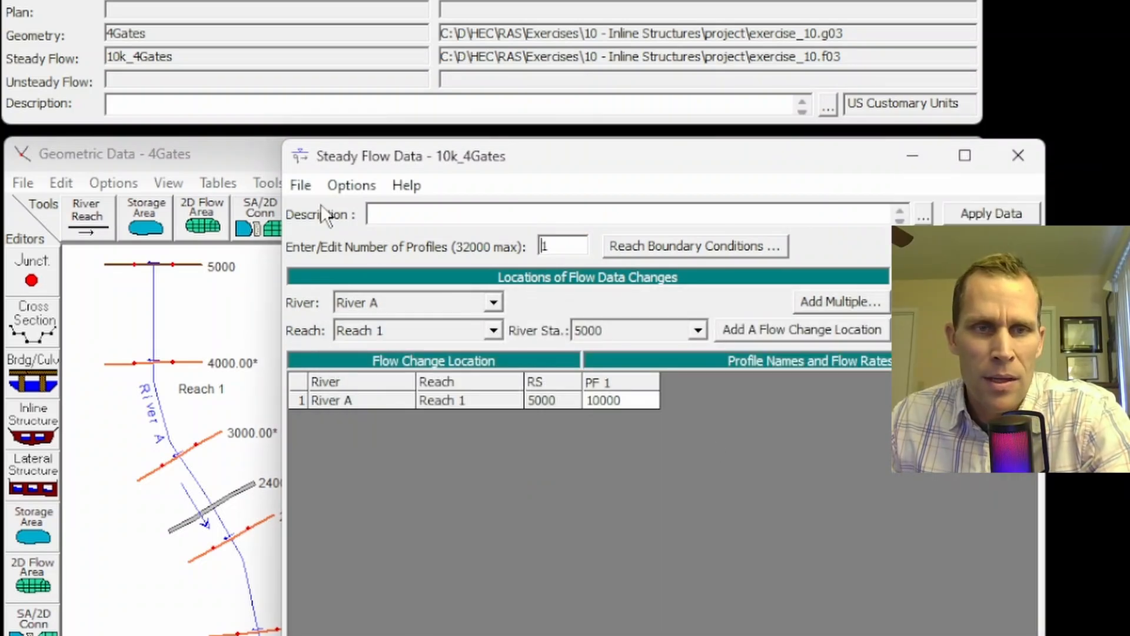
pyautogui.click(308, 188)
pyautogui.click(341, 261)
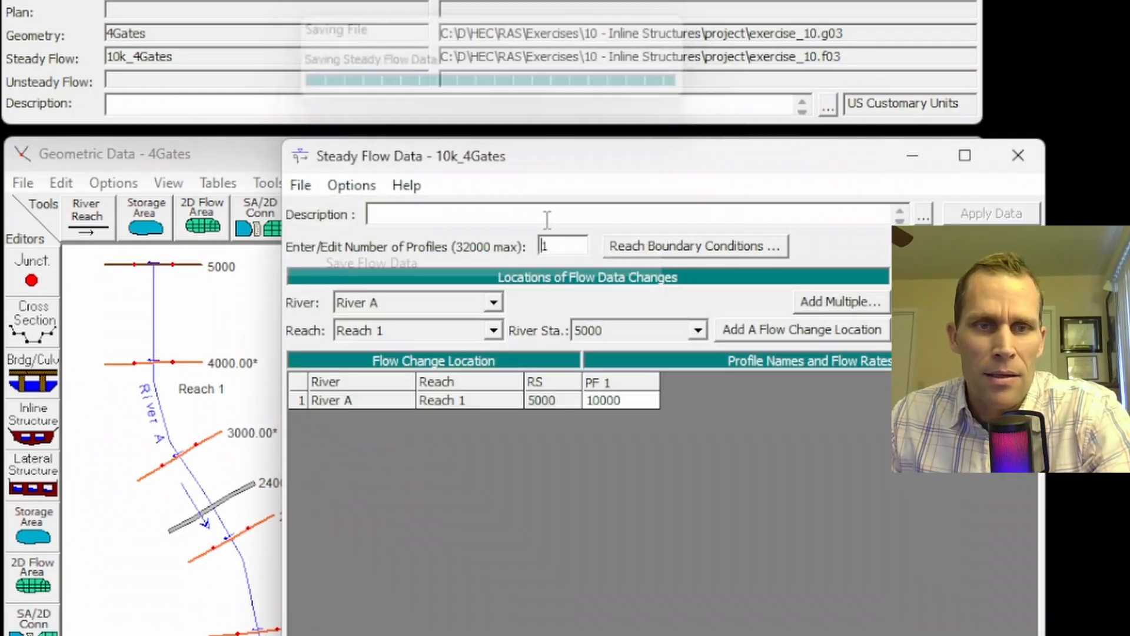
pyautogui.click(1026, 157)
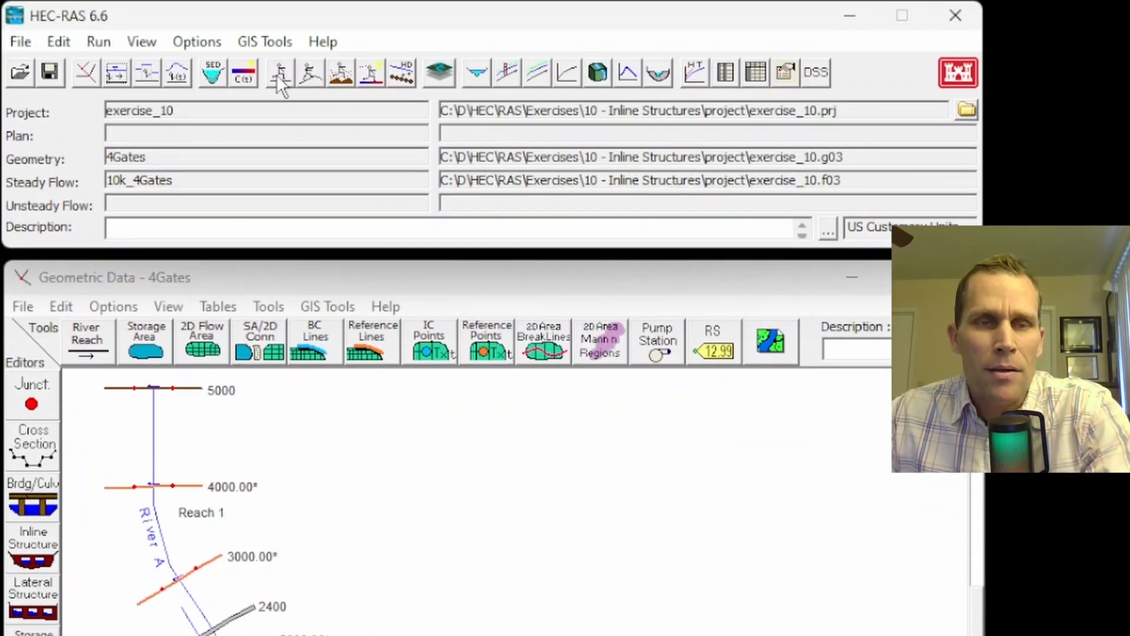
# Step: Create a steady flow plan titled 10k_4Gates with short ID 10k_4Gates from the 4Gates geometry and 10k_4Gates flow file
pyautogui.click(280, 75)
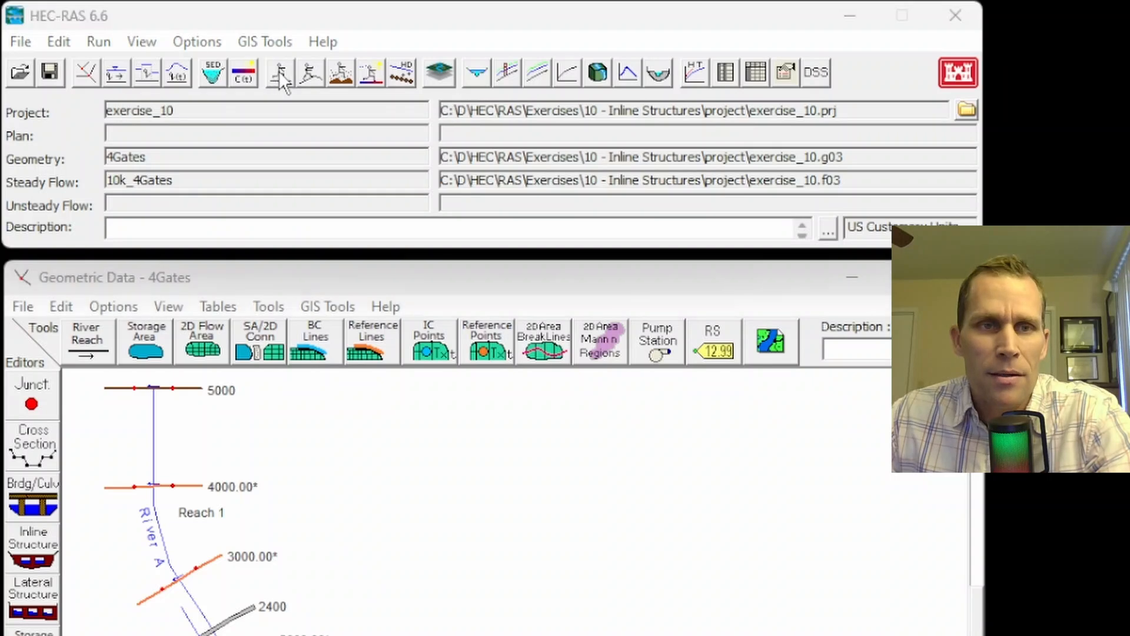
pyautogui.click(96, 40)
pyautogui.click(132, 67)
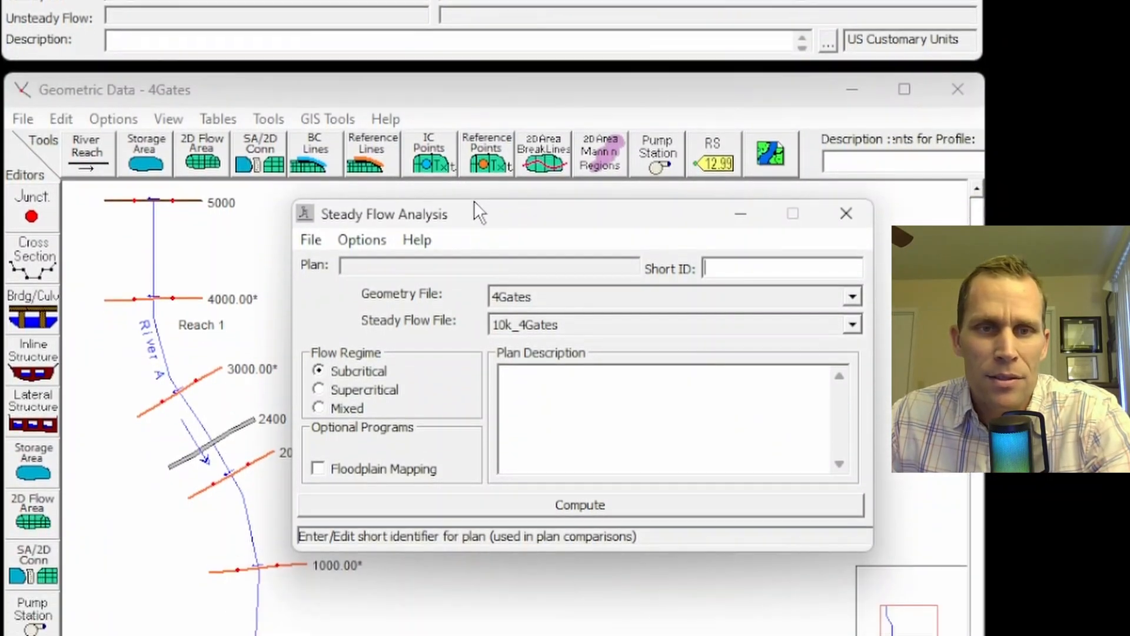
pyautogui.moveTo(475, 202); pyautogui.dragTo(516, 205)
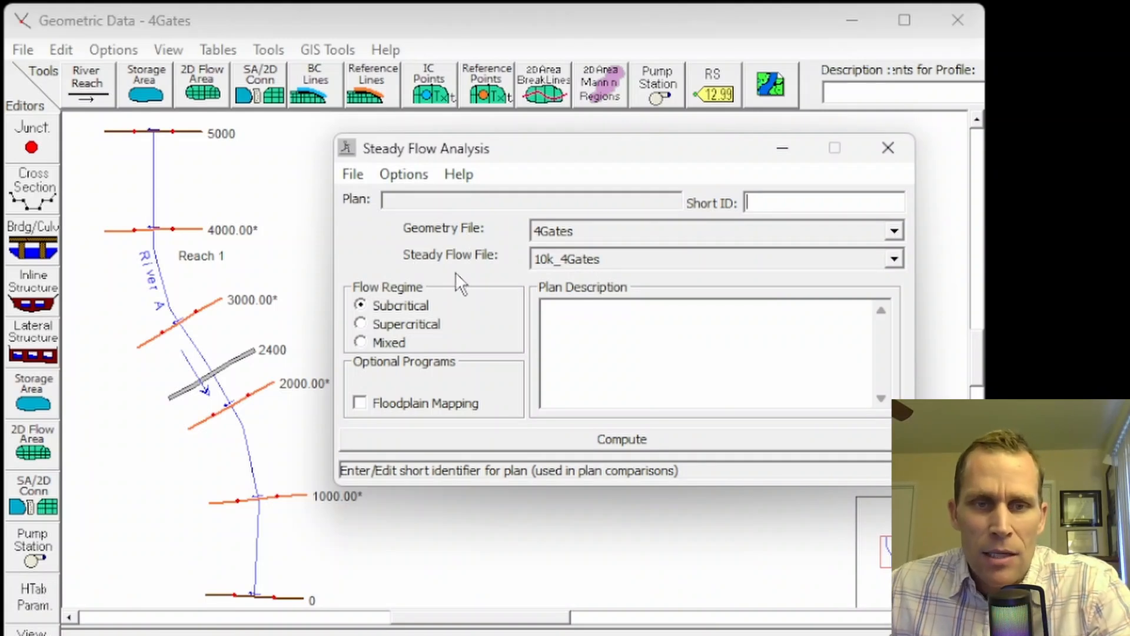
pyautogui.click(357, 174)
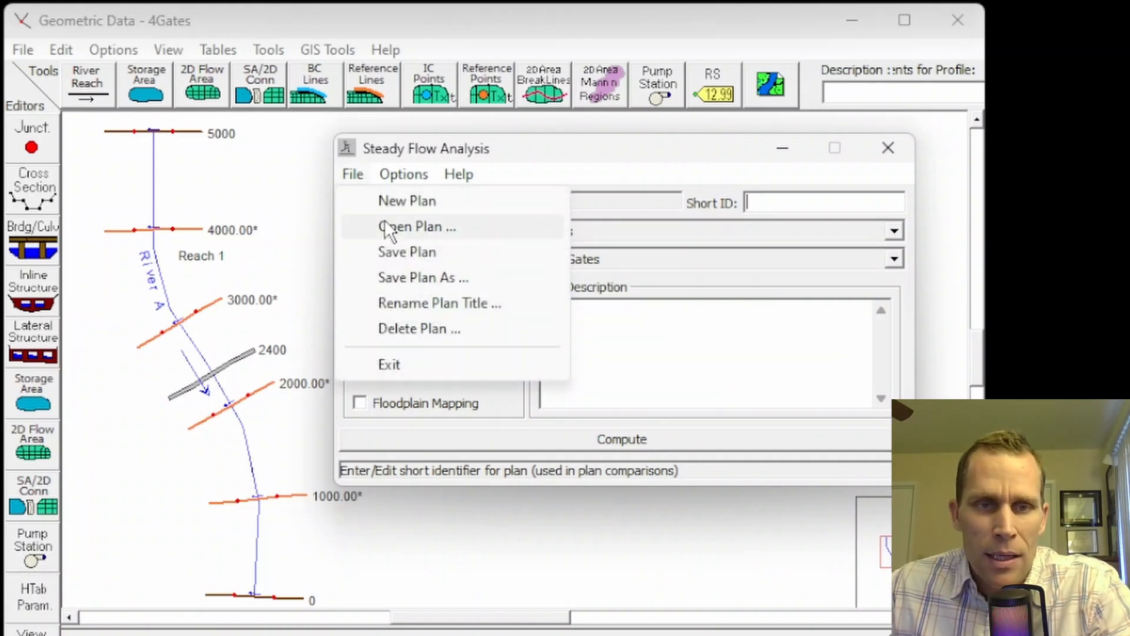
pyautogui.click(398, 251)
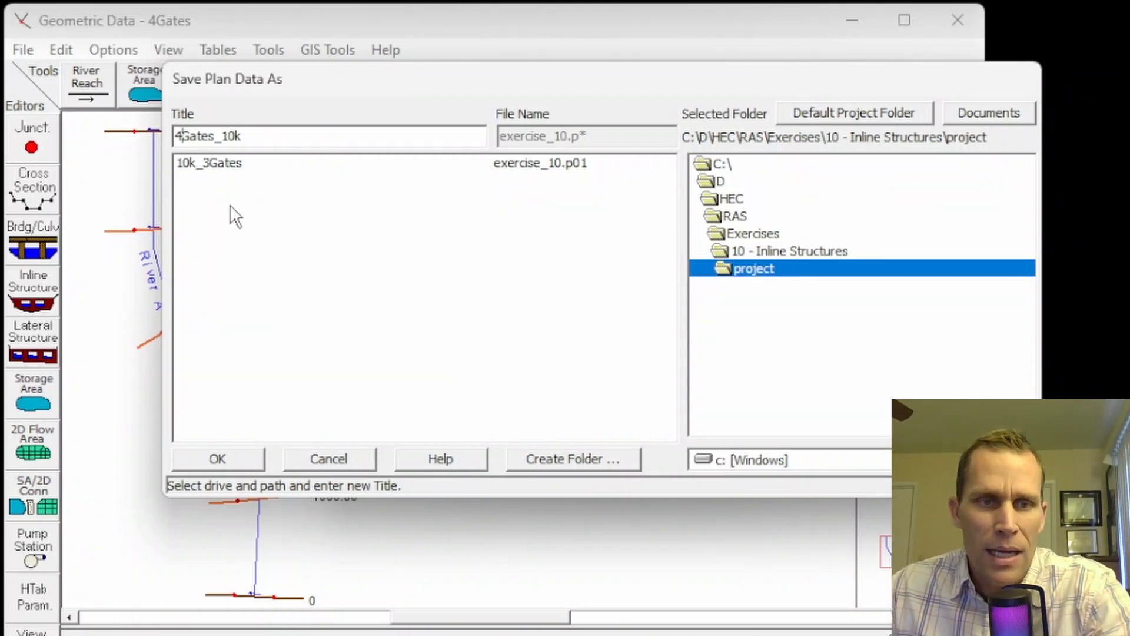
pyautogui.click(225, 162)
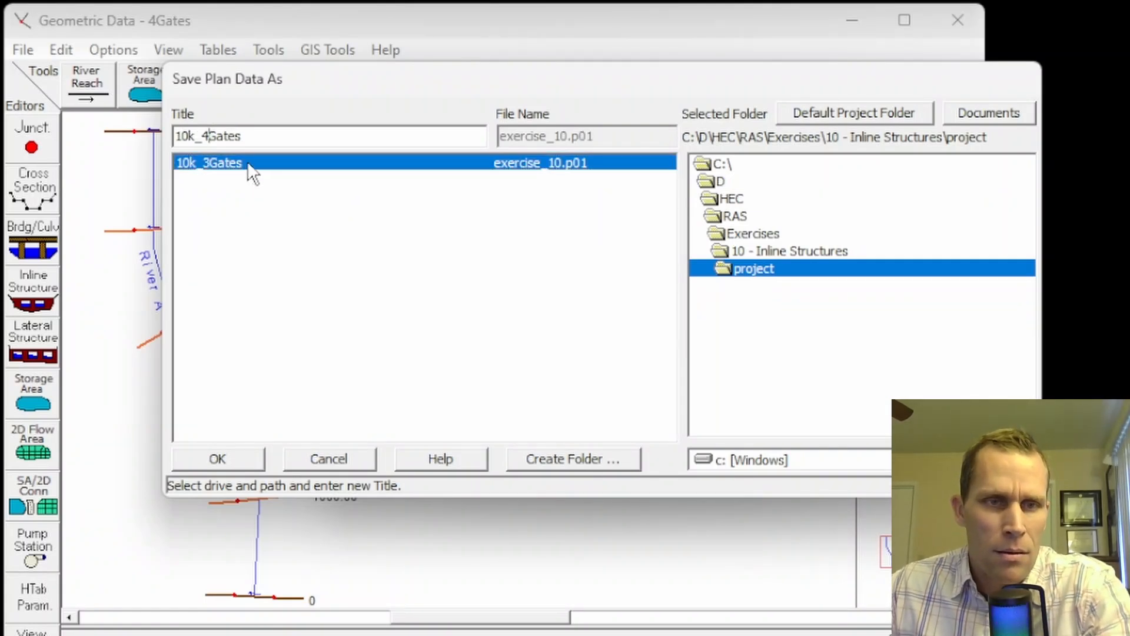
pyautogui.moveTo(252, 136); pyautogui.dragTo(148, 158)
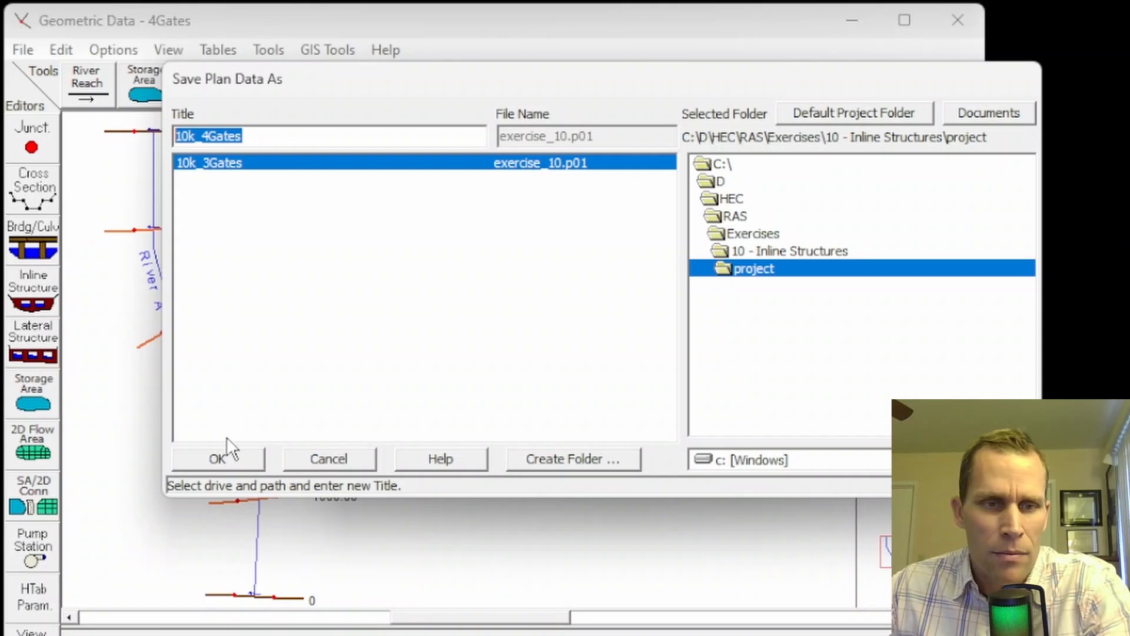
pyautogui.click(224, 457)
pyautogui.click(764, 330)
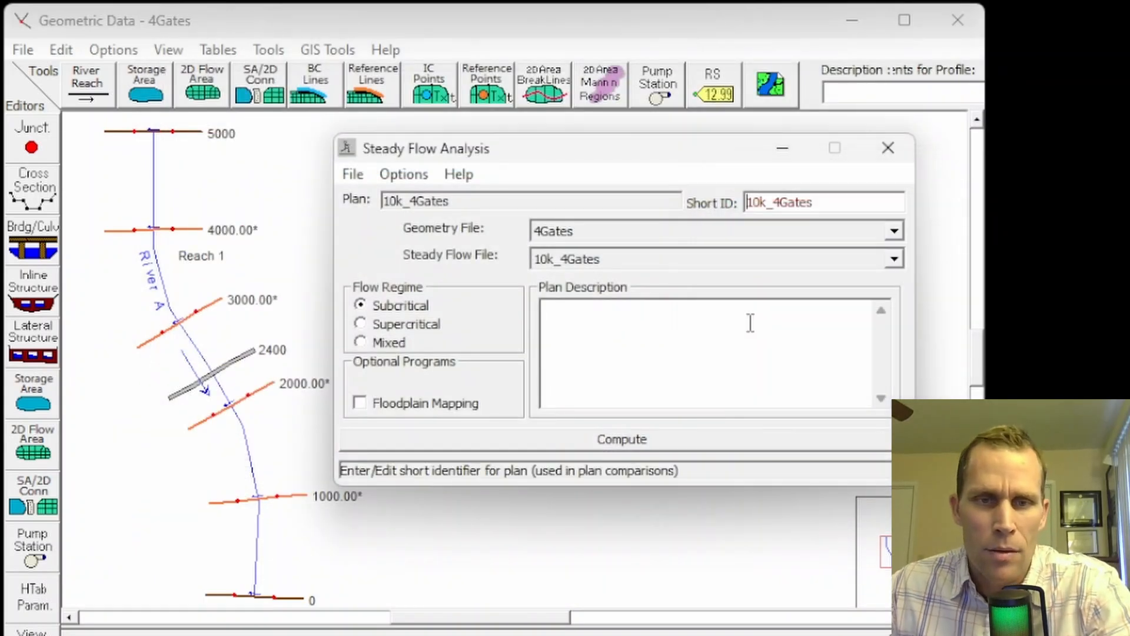
# Step: Save the 10k_4Gates plan and compute its steady flow simulation
pyautogui.click(354, 173)
pyautogui.click(386, 251)
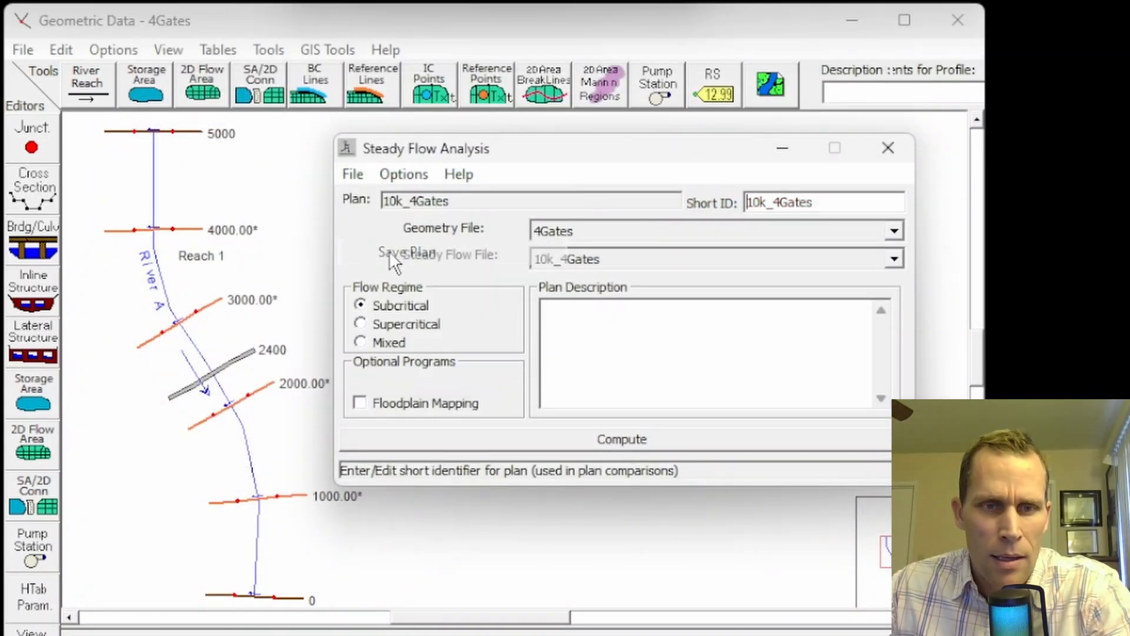
pyautogui.click(597, 439)
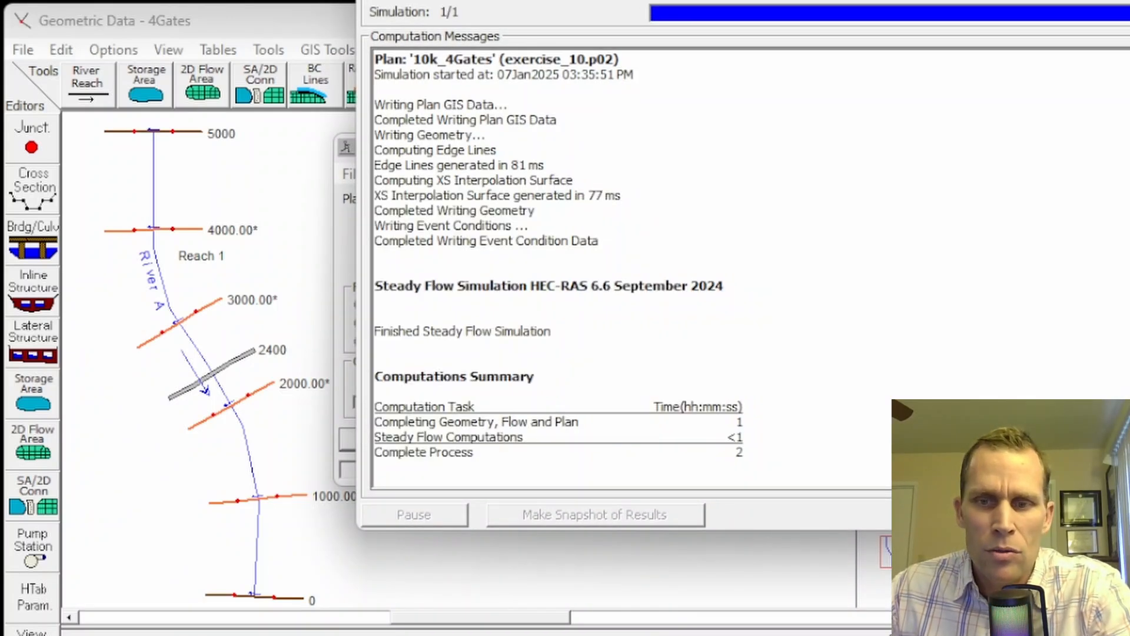
pyautogui.hotkey('alt', 'F4')
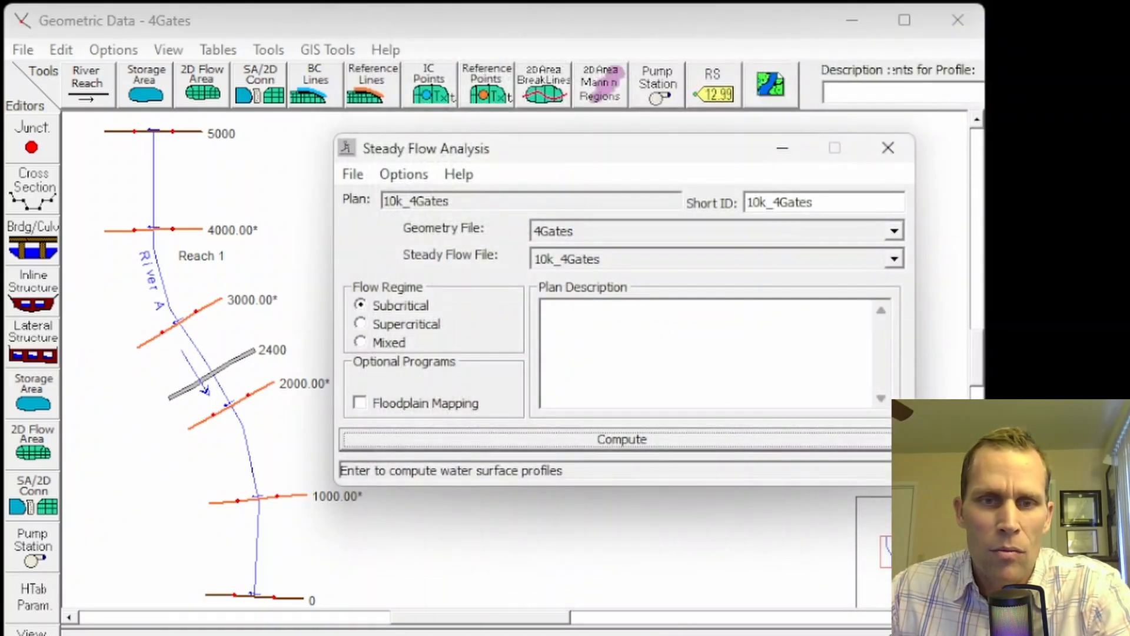
# Step: Create a new steady flow plan titled 10k_2Gates with the short identifier 10k_2Gates
pyautogui.click(360, 176)
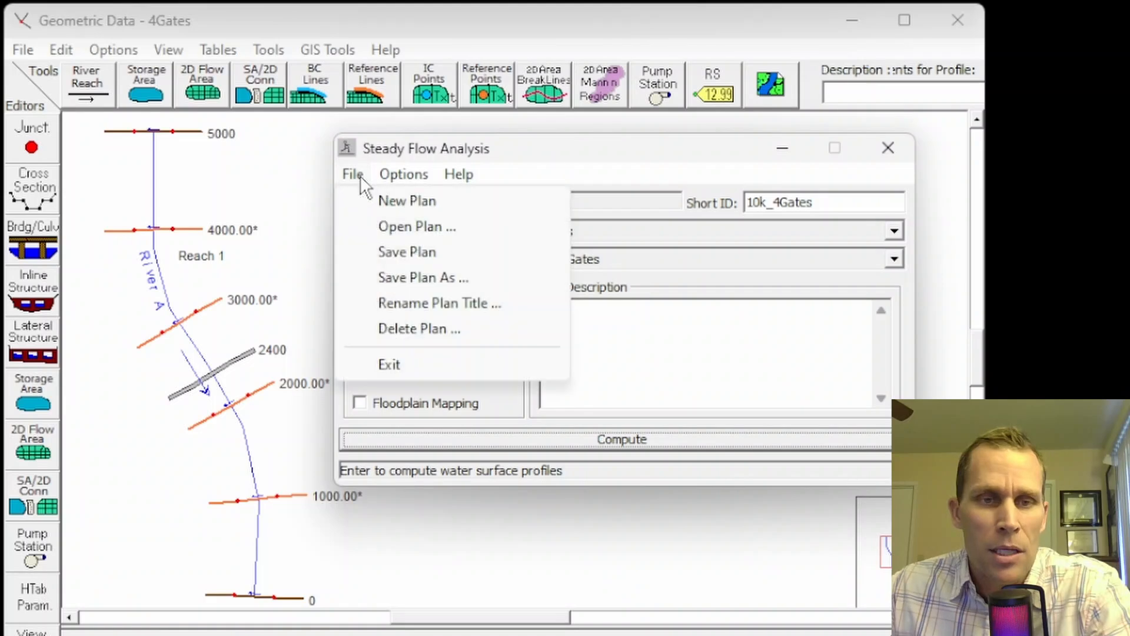
pyautogui.click(383, 199)
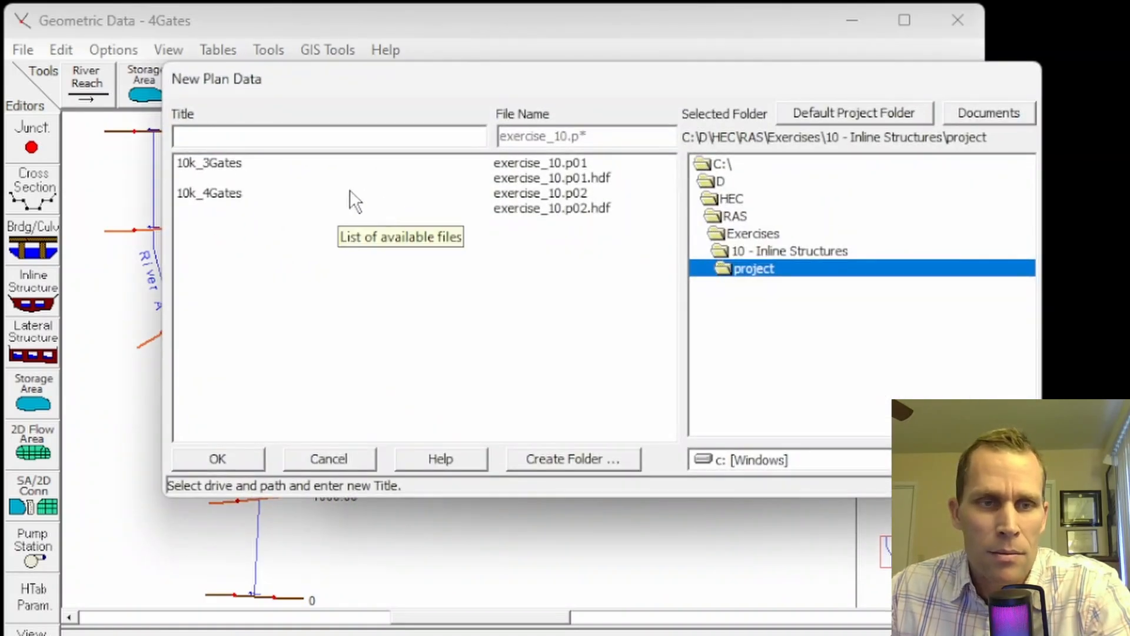
pyautogui.click(246, 163)
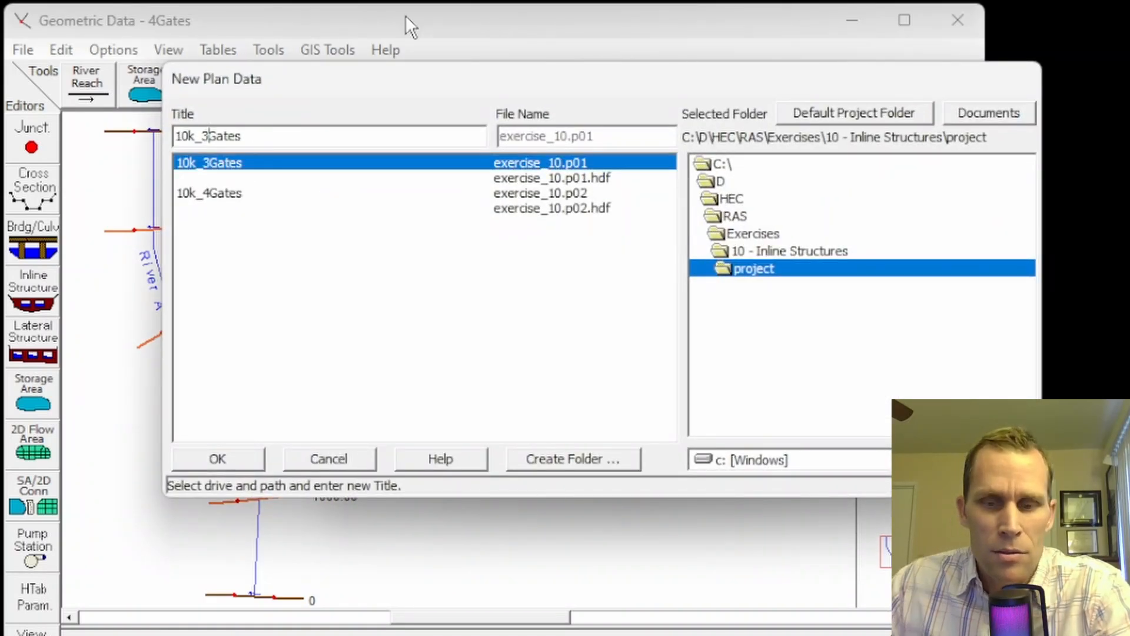
pyautogui.click(221, 459)
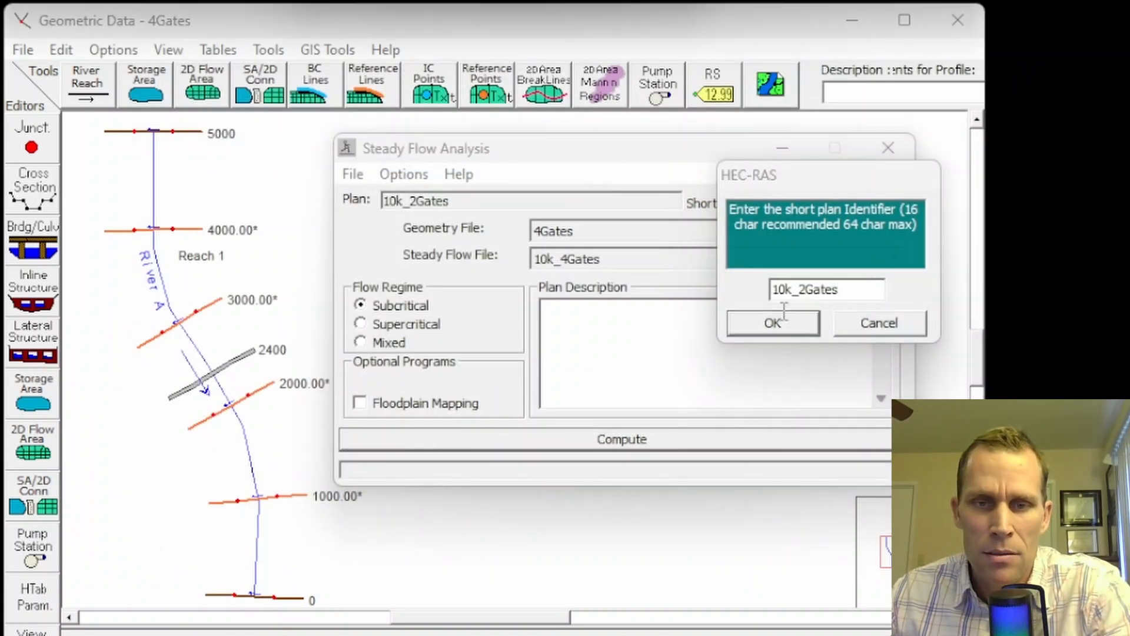
pyautogui.click(765, 323)
# Step: Assign the 2Gates geometry file and the 10k_2Gates steady flow file to the 10k_2Gates plan
pyautogui.click(623, 233)
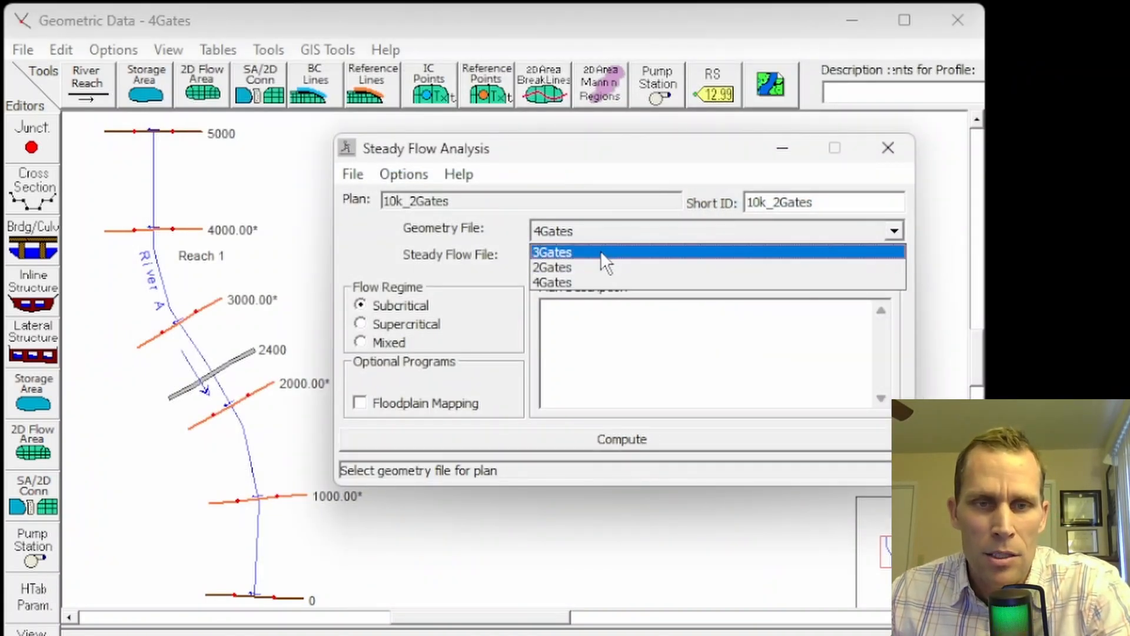
pyautogui.click(596, 266)
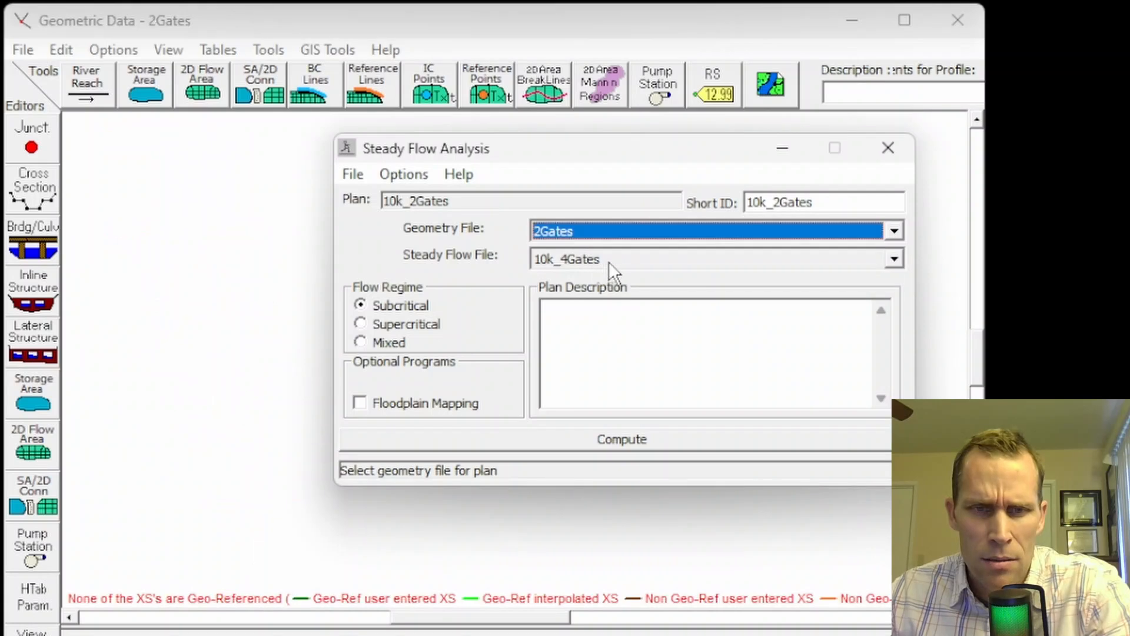
pyautogui.click(613, 262)
pyautogui.click(614, 267)
pyautogui.click(607, 267)
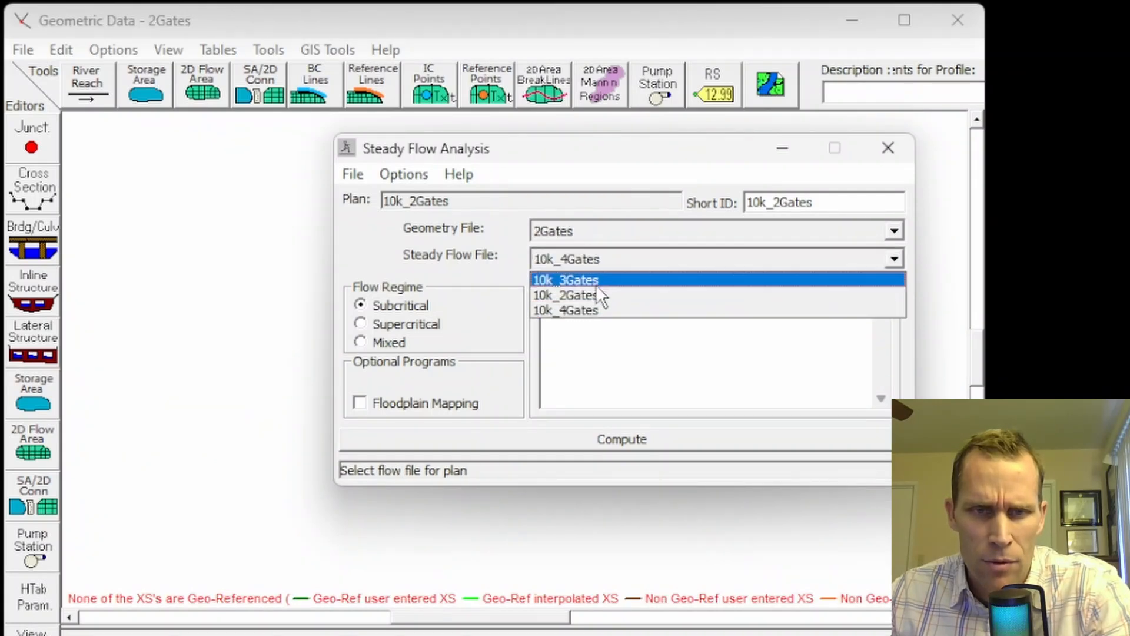
pyautogui.click(595, 292)
# Step: Save the 10k_2Gates plan and compute its steady flow simulation, closing the analysis window when finished
pyautogui.click(351, 174)
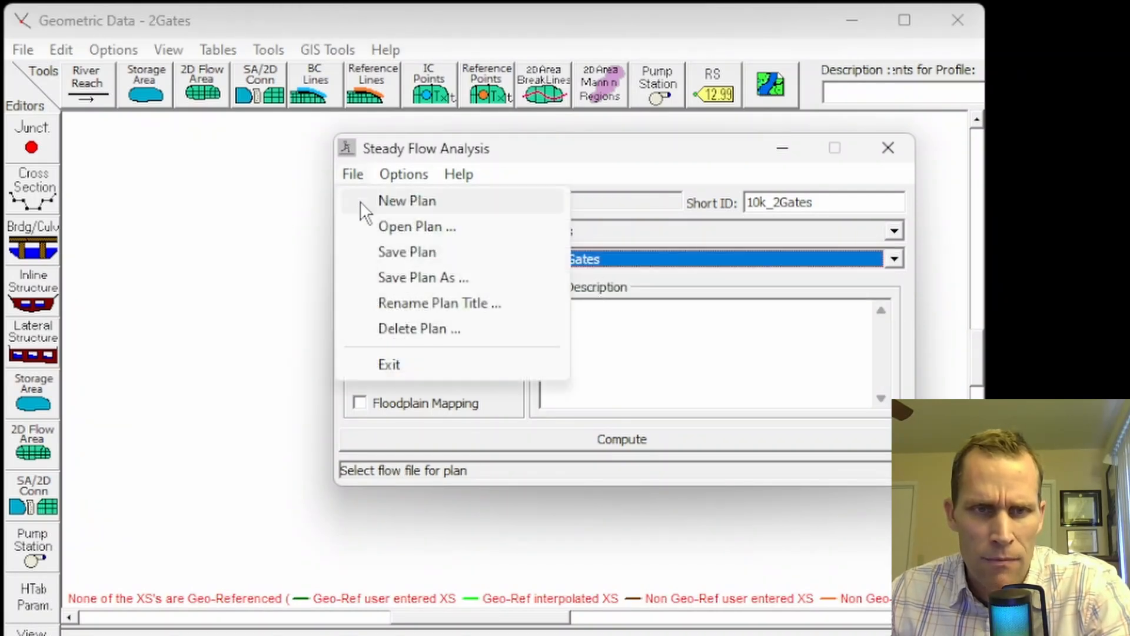
pyautogui.click(398, 253)
pyautogui.click(623, 446)
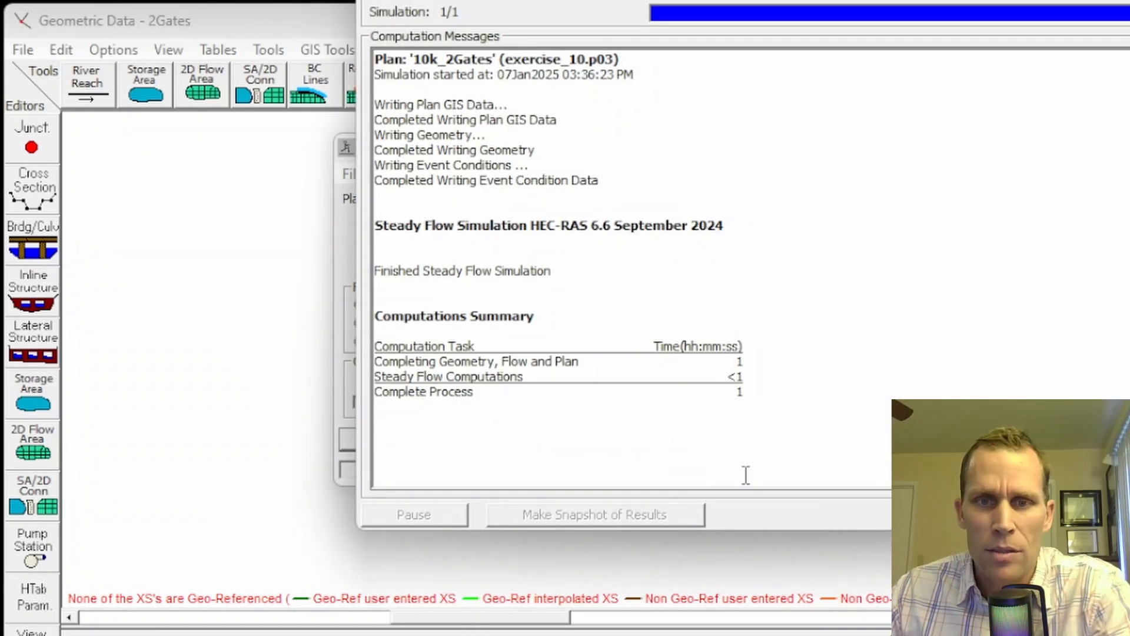
pyautogui.click(1083, 514)
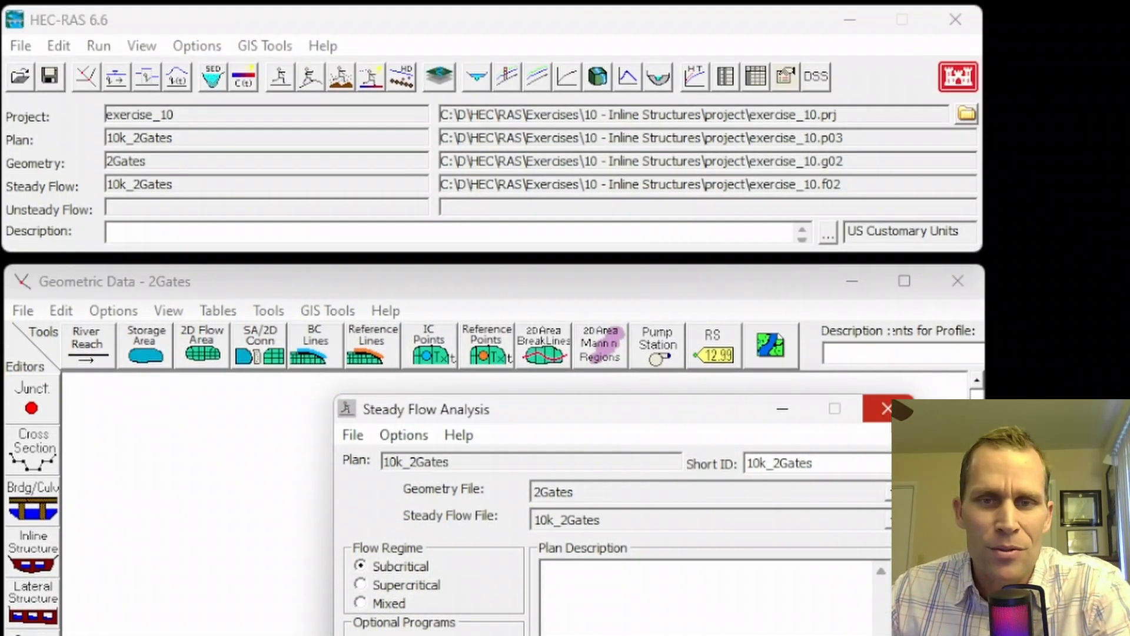
pyautogui.click(887, 408)
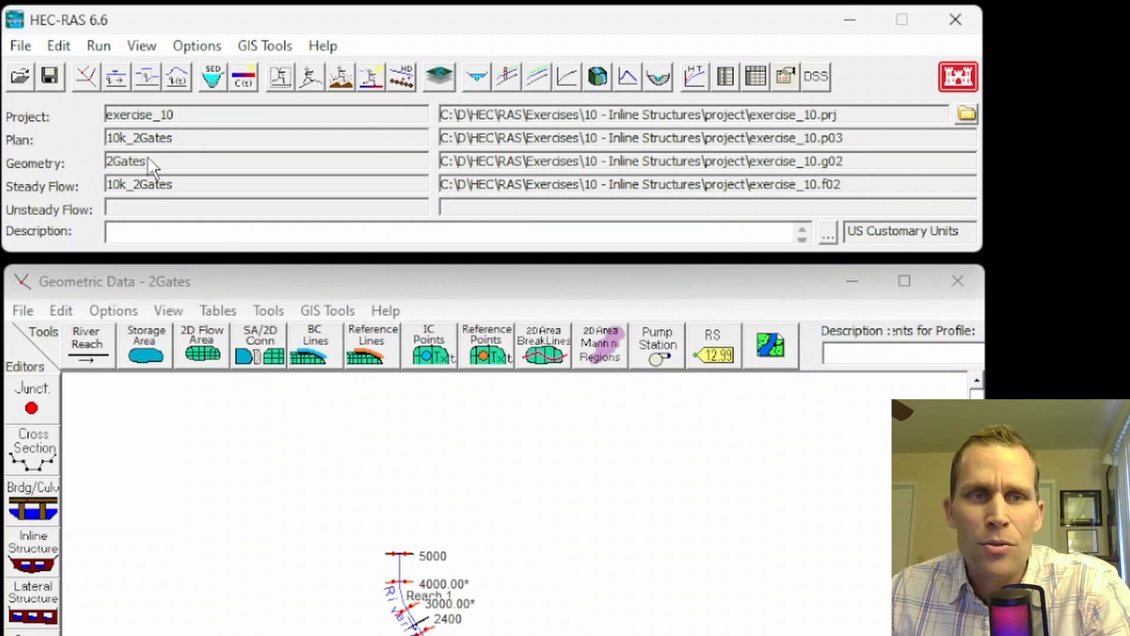
# Step: View the cross-section plot of the inline structure at river station 2400 for the 10k_2Gates plan
pyautogui.click(141, 45)
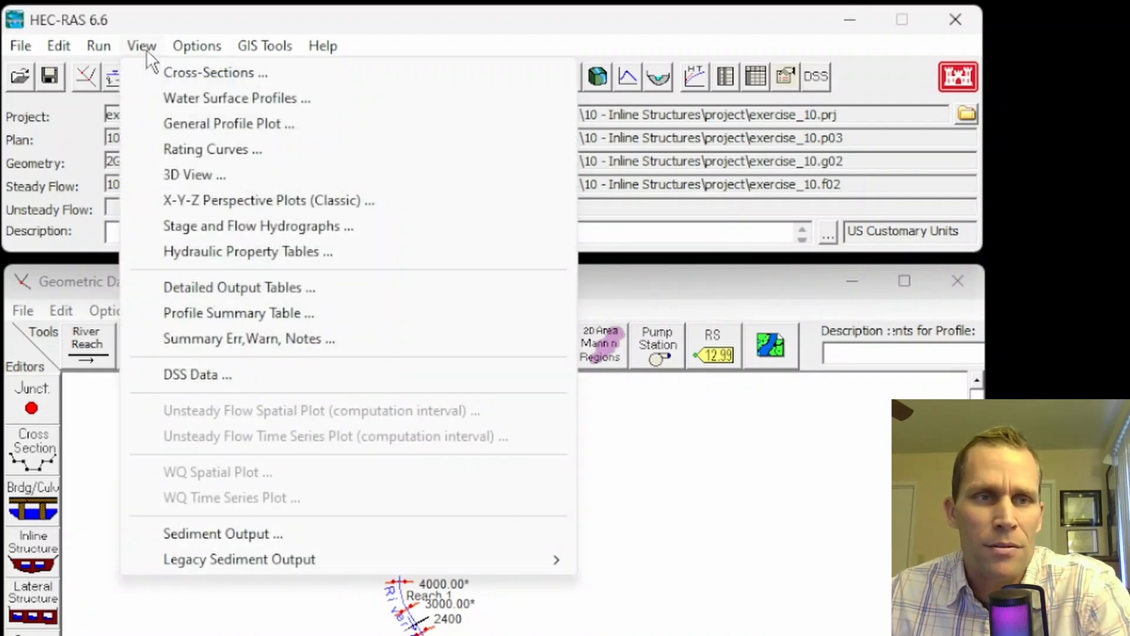
pyautogui.click(175, 73)
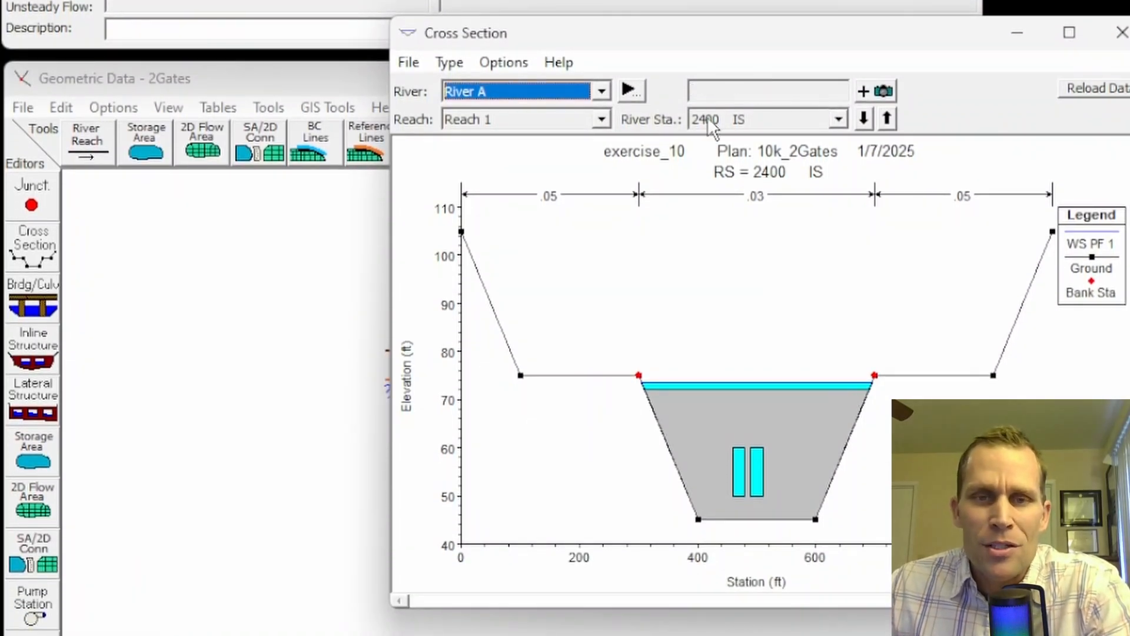
# Step: Close the cross-section plot, view the water surface profile plot for the 10k_2Gates plan, and close it
pyautogui.moveTo(747, 37); pyautogui.dragTo(635, 23)
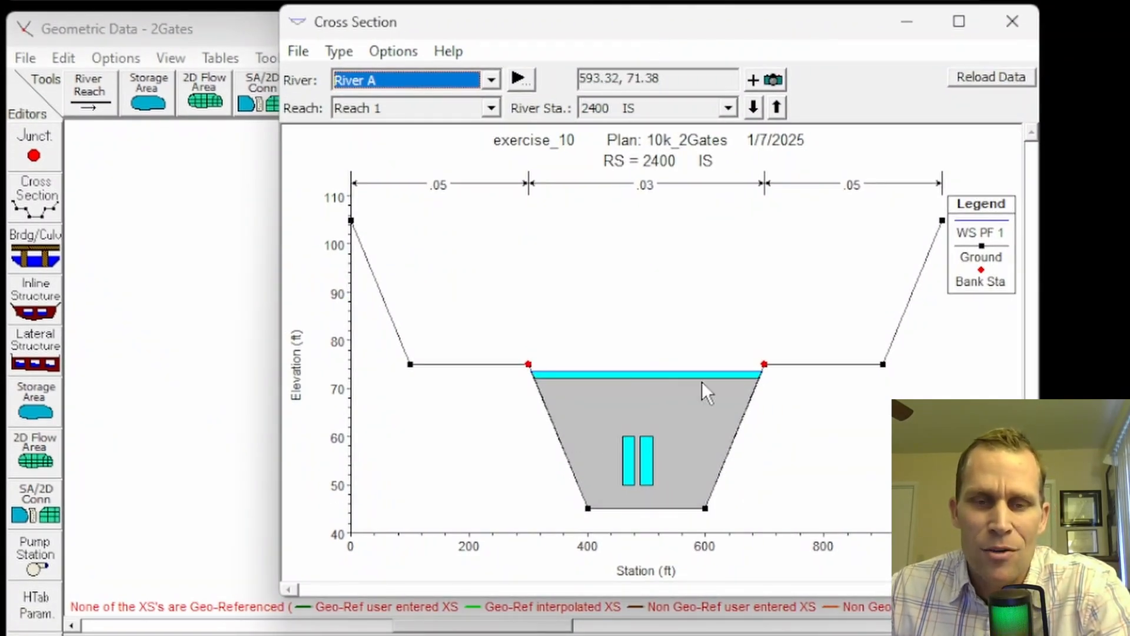
pyautogui.click(1013, 23)
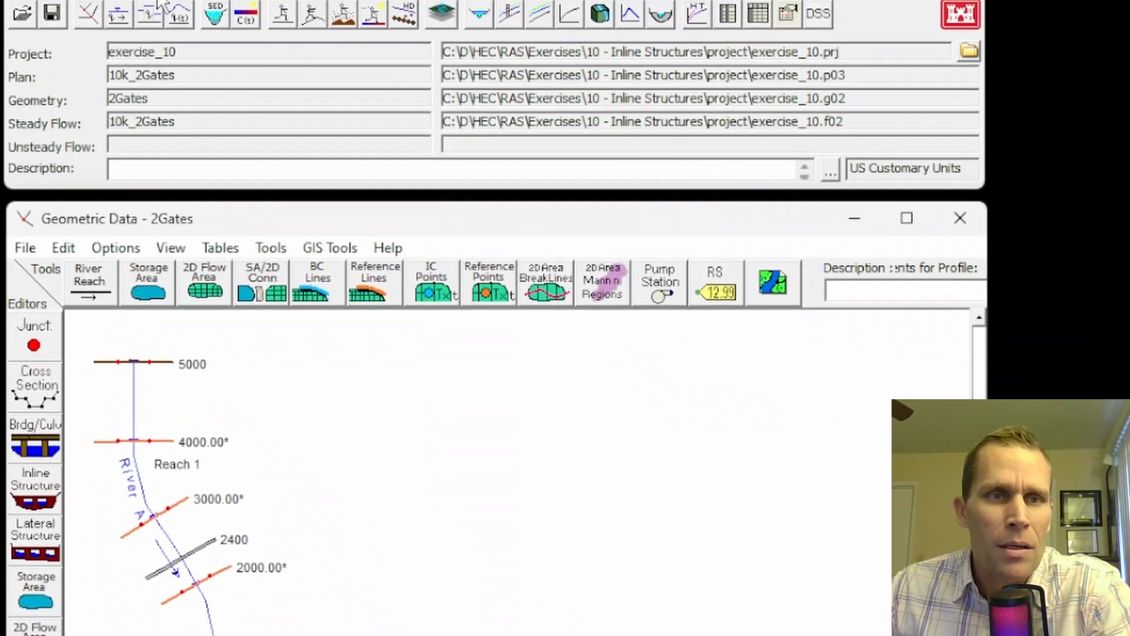
pyautogui.click(144, 43)
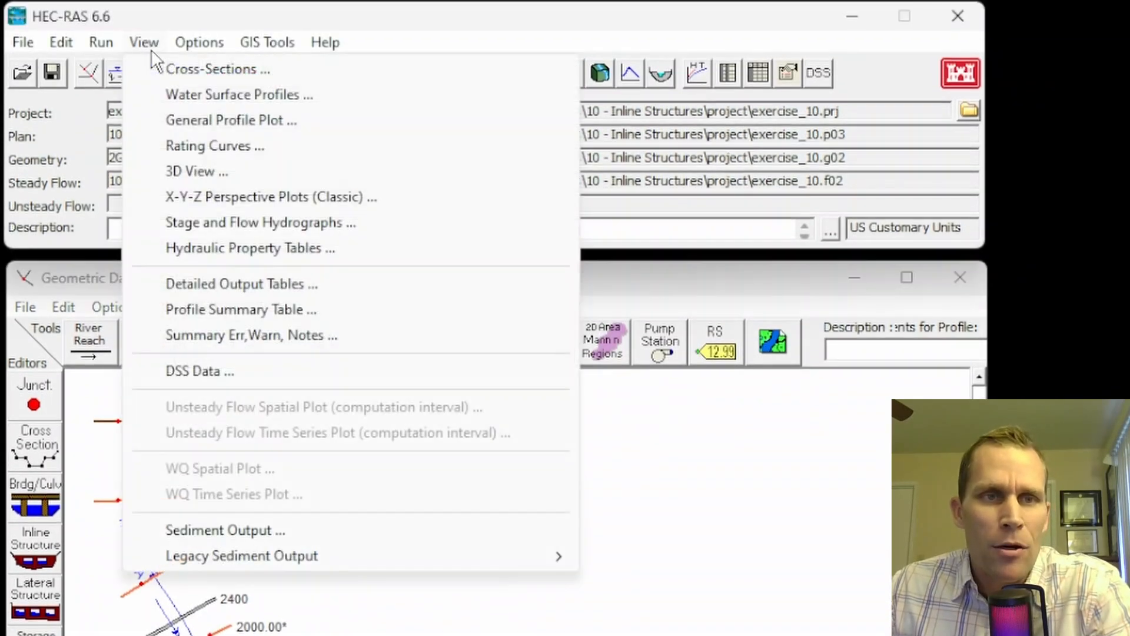
pyautogui.click(214, 94)
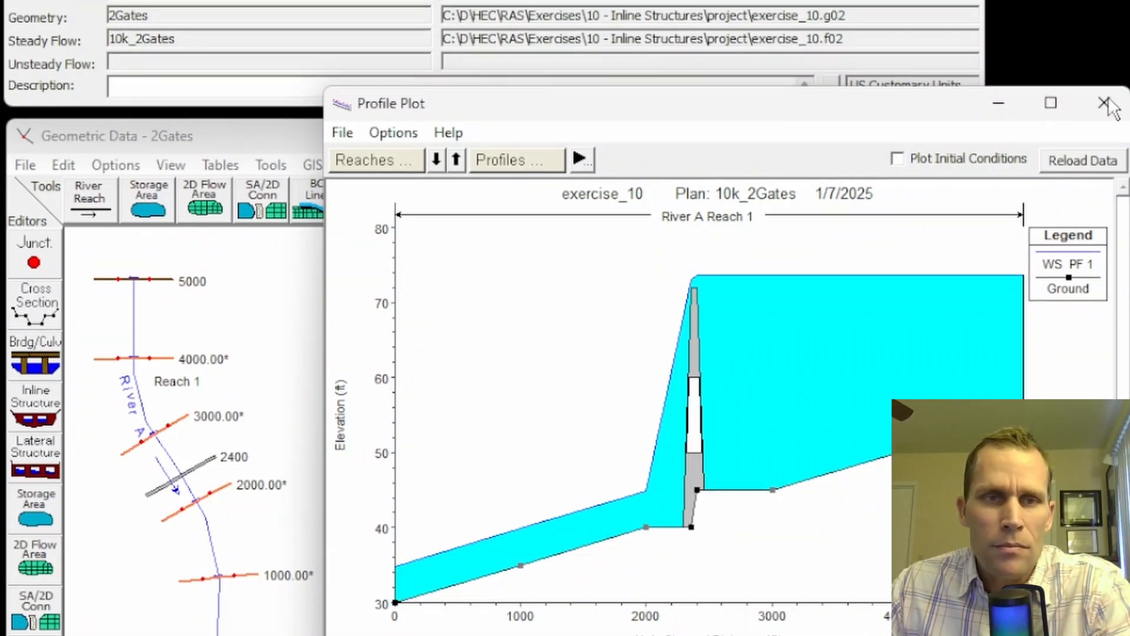
pyautogui.click(1104, 84)
# Step: Open the classic X-Y-Z perspective plot and limit it to upstream river station 3000 and downstream river station 2000
pyautogui.click(144, 16)
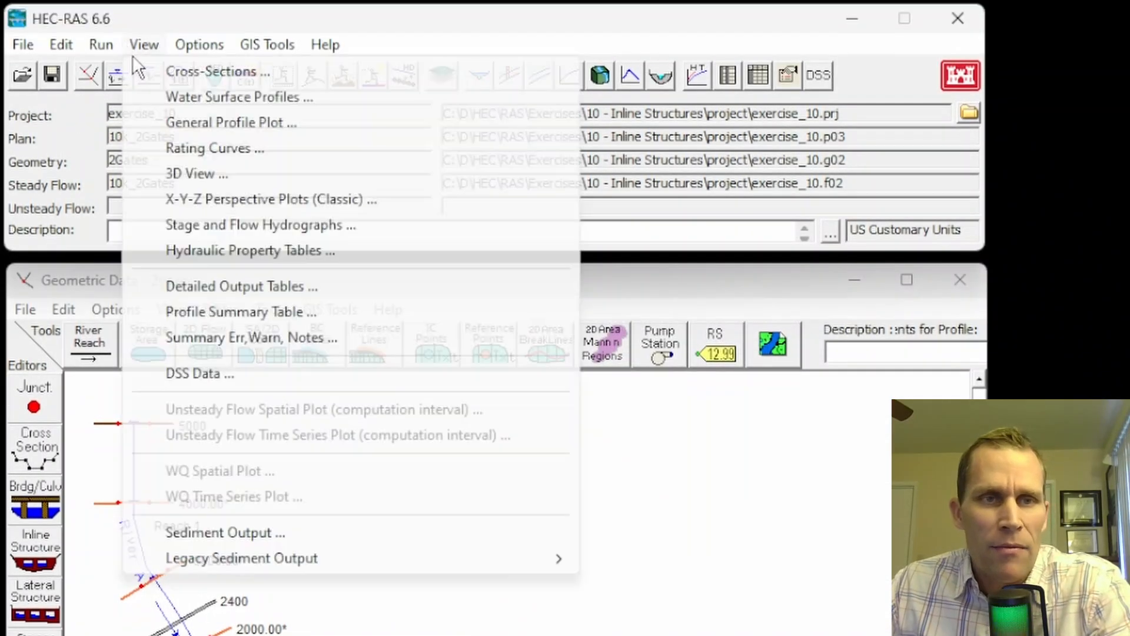
pyautogui.click(201, 199)
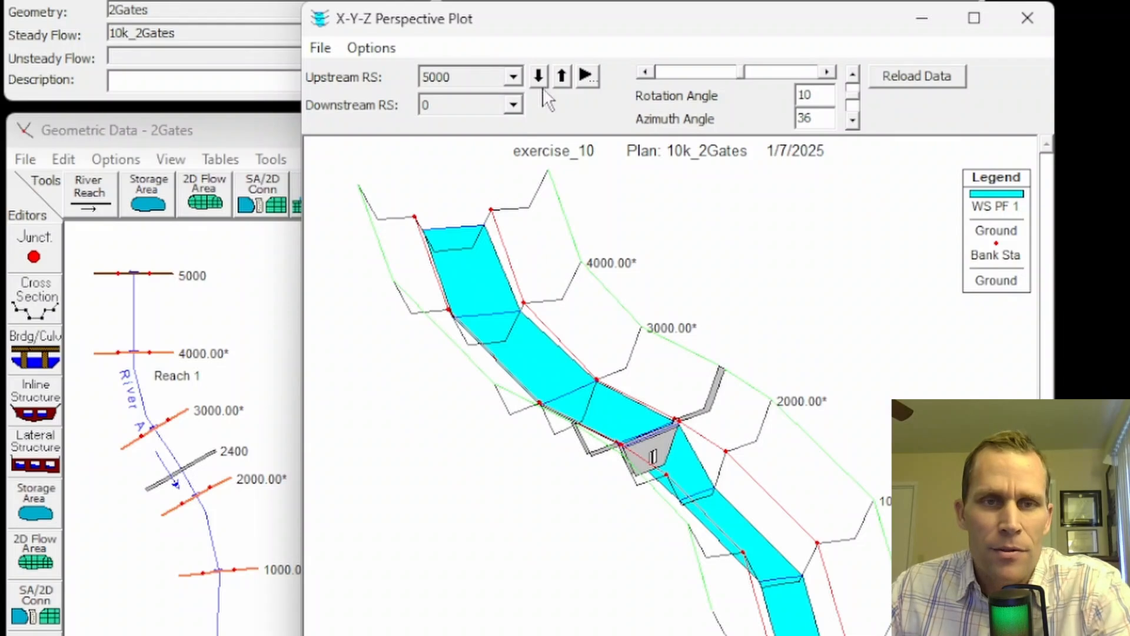
pyautogui.click(513, 76)
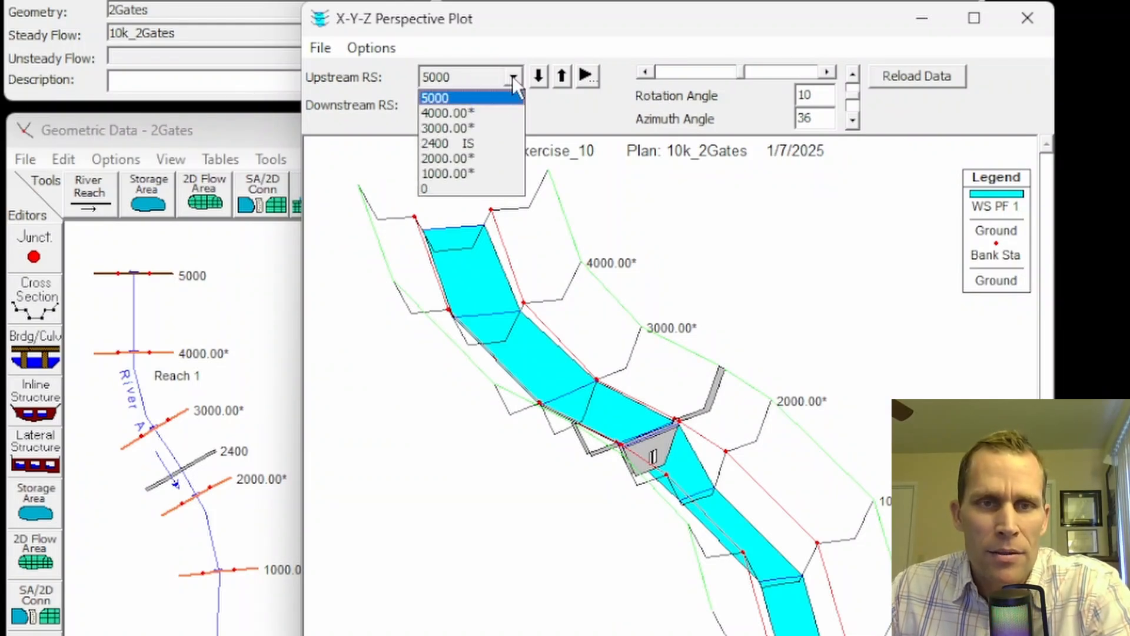
pyautogui.click(465, 127)
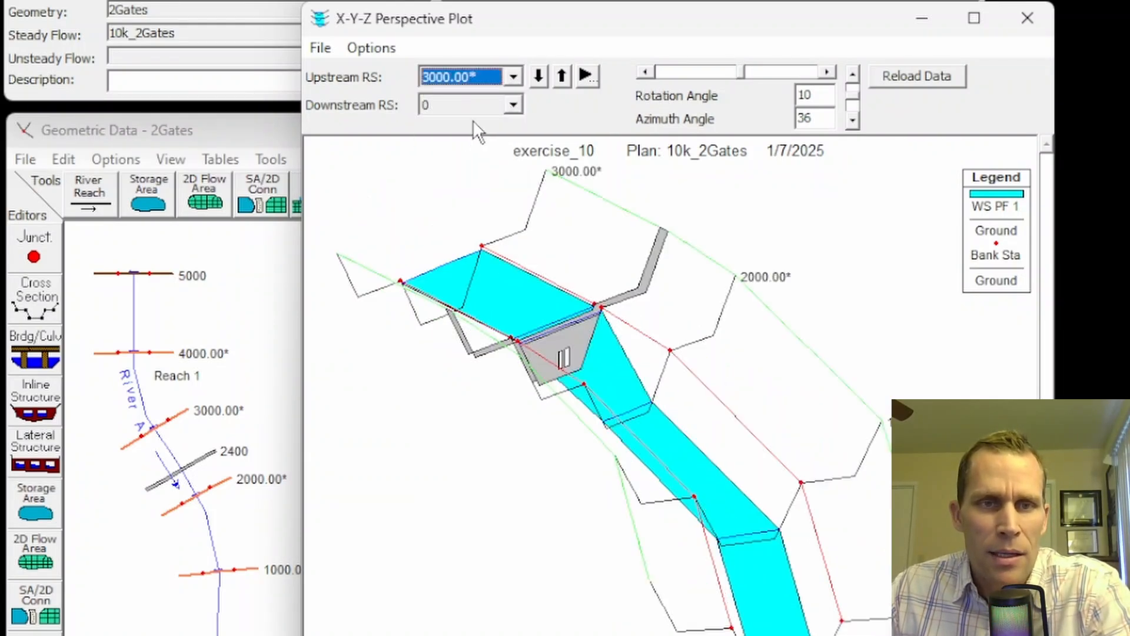
pyautogui.click(514, 76)
pyautogui.click(512, 105)
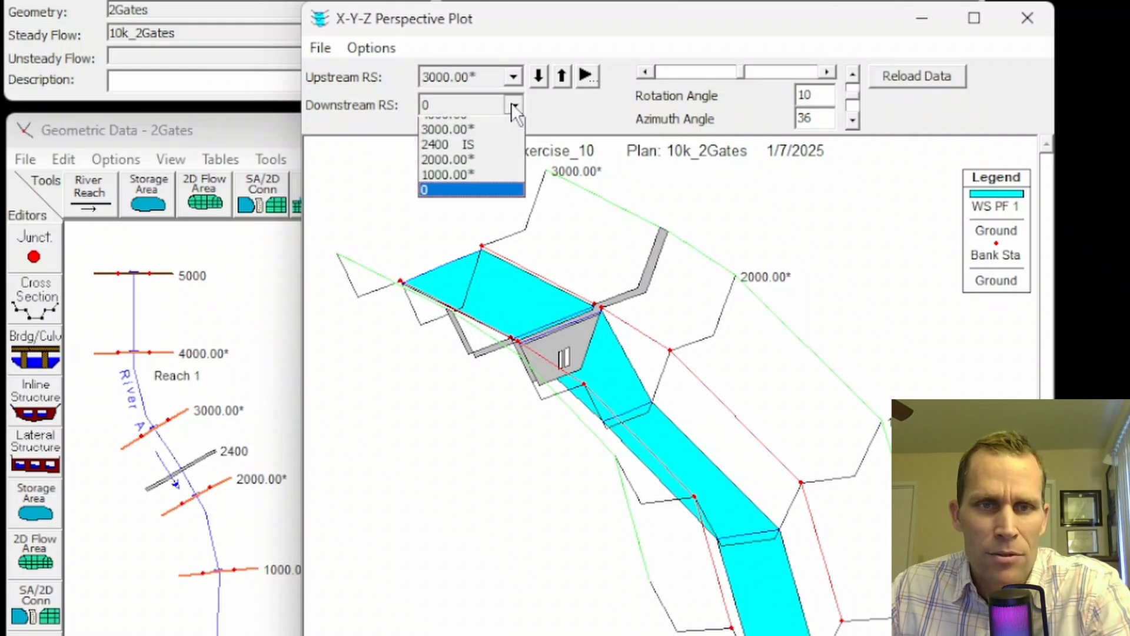
pyautogui.click(461, 186)
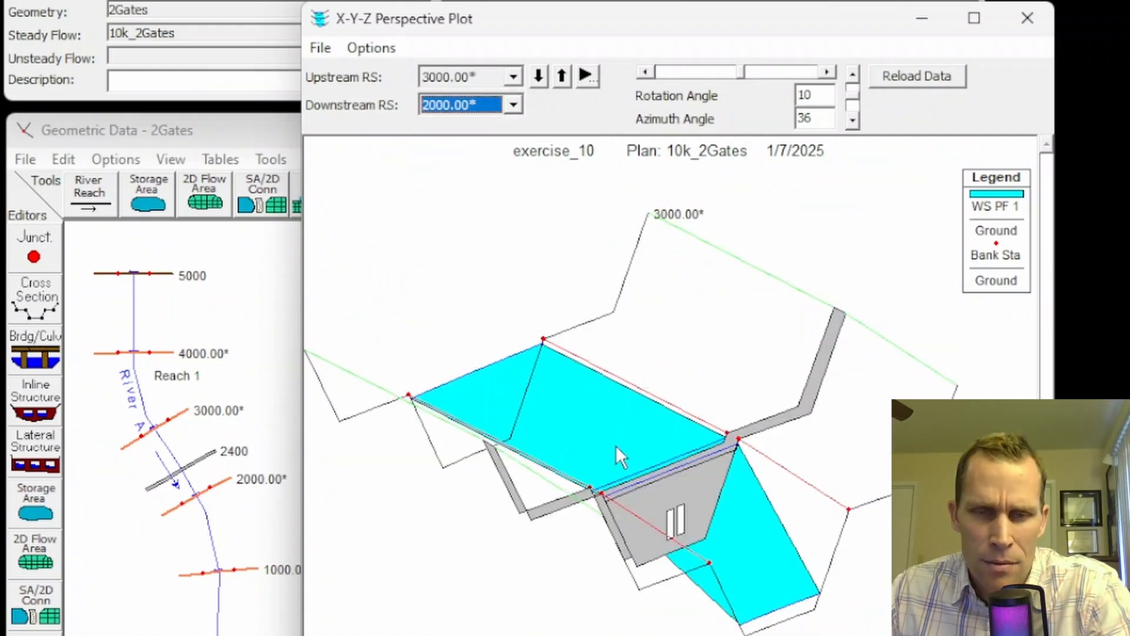
# Step: Rotate the perspective plot to a rotation angle of -55 and an azimuth angle of 3
pyautogui.click(852, 125)
pyautogui.click(852, 123)
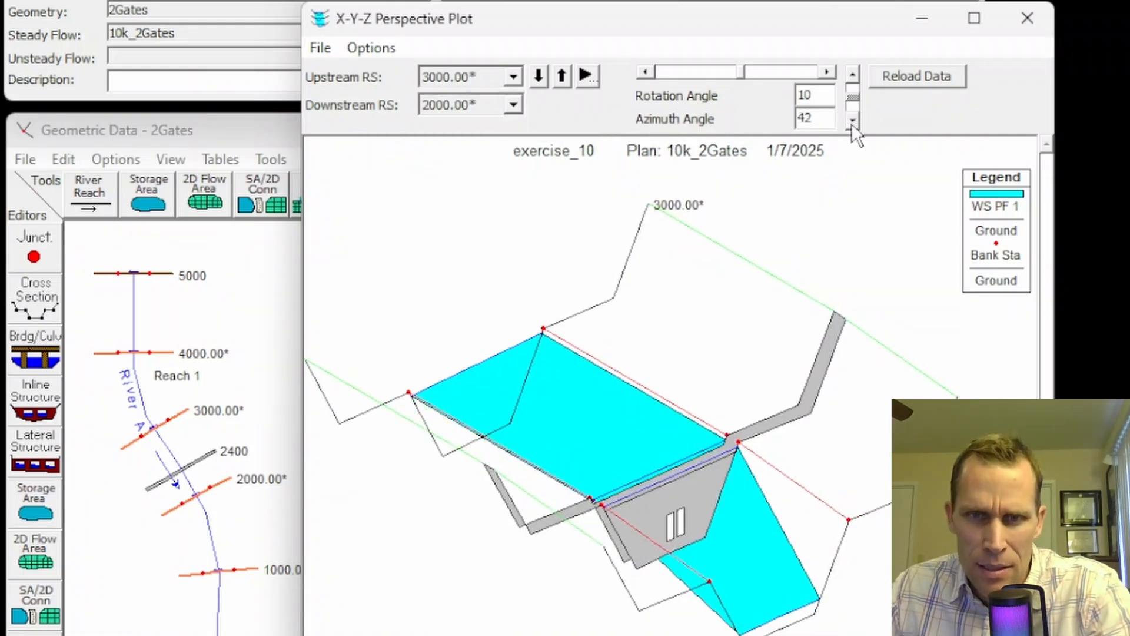
pyautogui.click(852, 123)
pyautogui.click(852, 122)
pyautogui.click(853, 89)
pyautogui.click(853, 89)
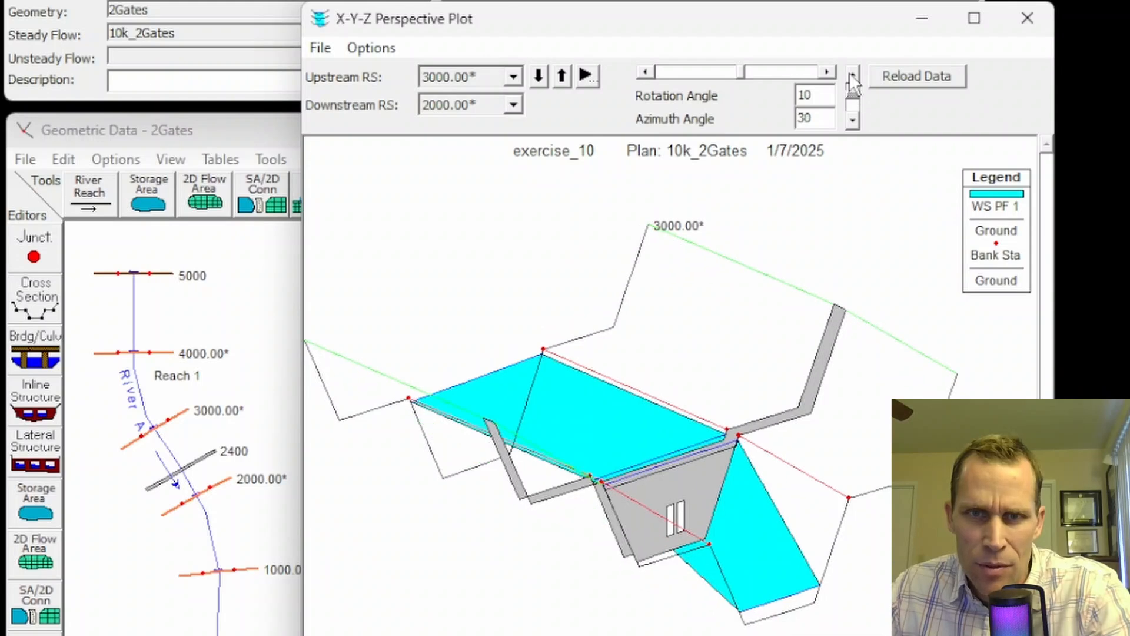
pyautogui.click(850, 73)
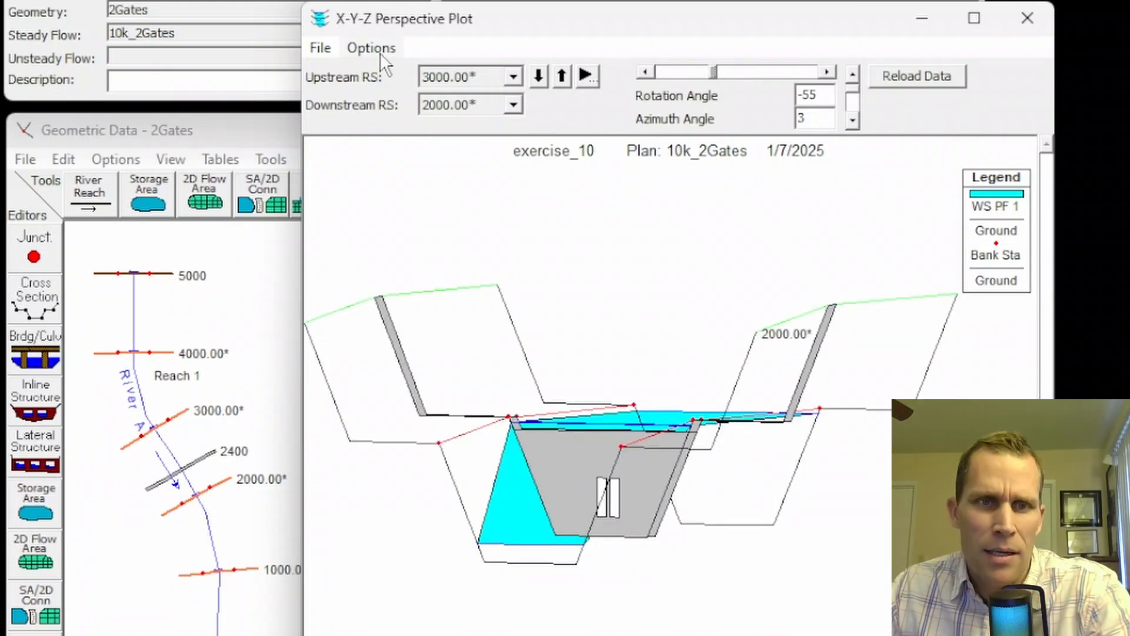
# Step: Zoom in on the two-gate inline structure in the perspective plot, inspect it, and close the plot
pyautogui.click(380, 52)
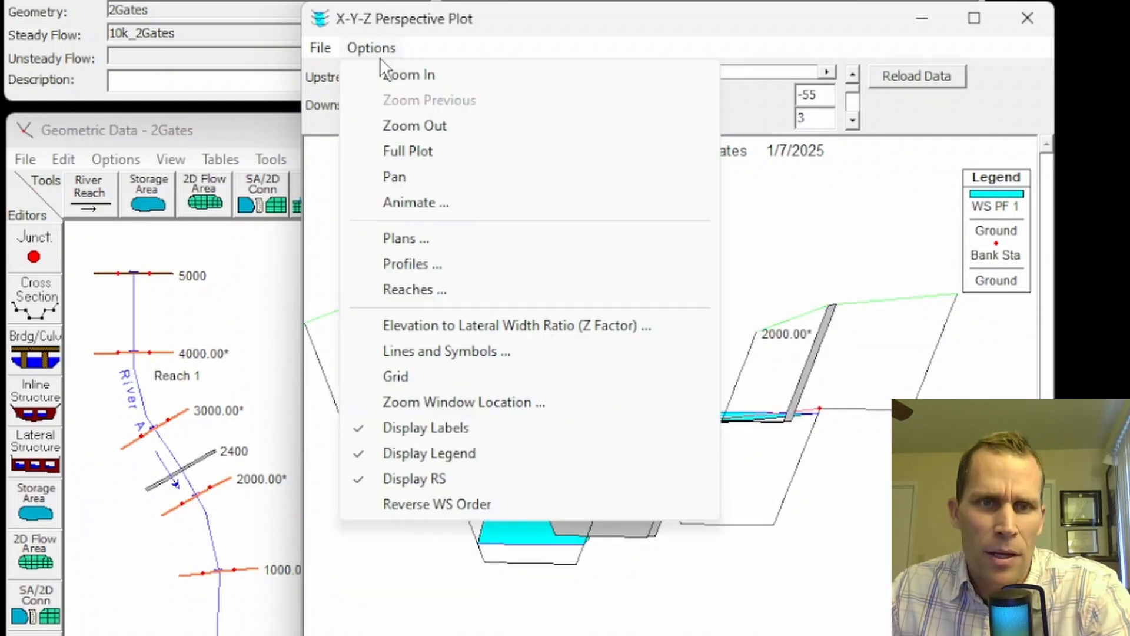
pyautogui.click(391, 73)
pyautogui.moveTo(446, 356); pyautogui.dragTo(763, 578)
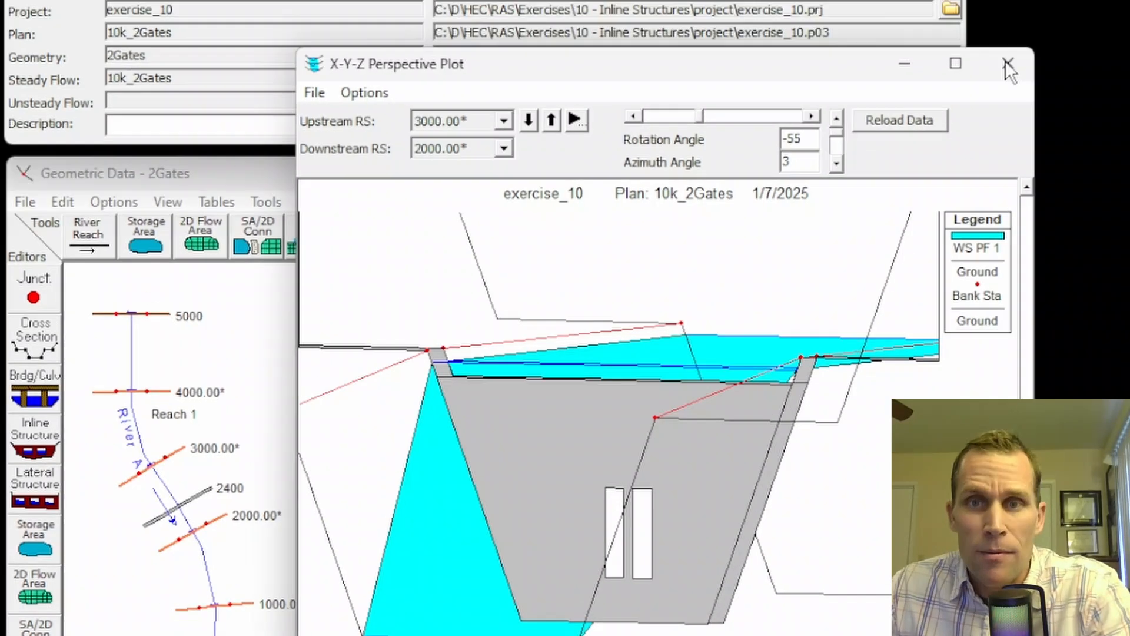
pyautogui.click(1025, 17)
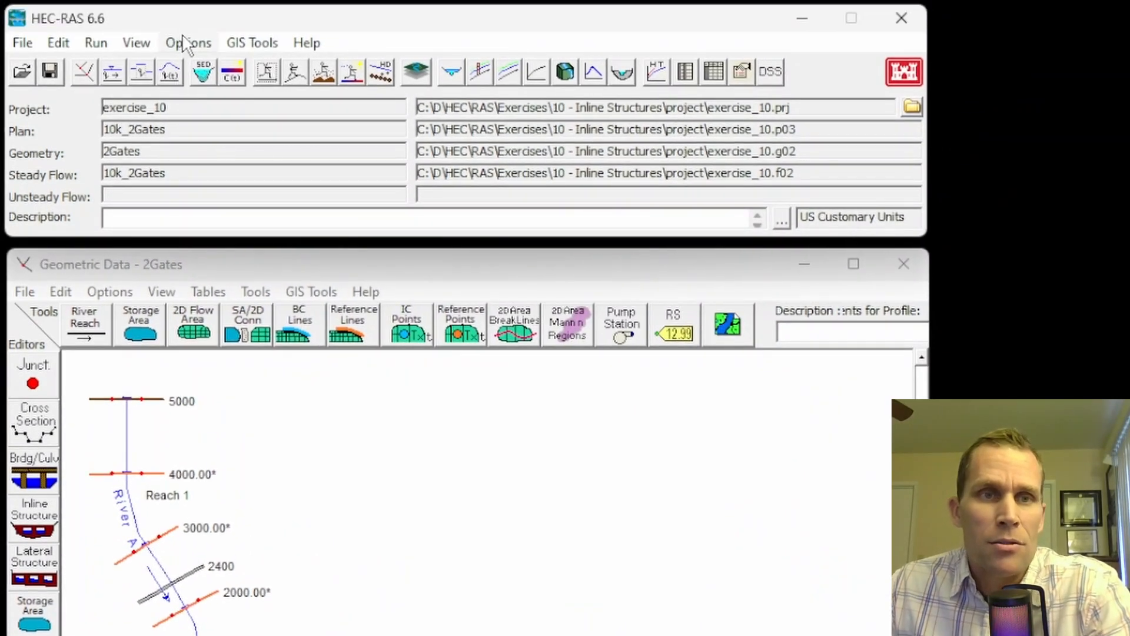
# Step: Open the cross-section plot at station 2400 and display the 10k_4Gates plan instead of 10k_2Gates
pyautogui.click(182, 6)
pyautogui.moveTo(145, 47)
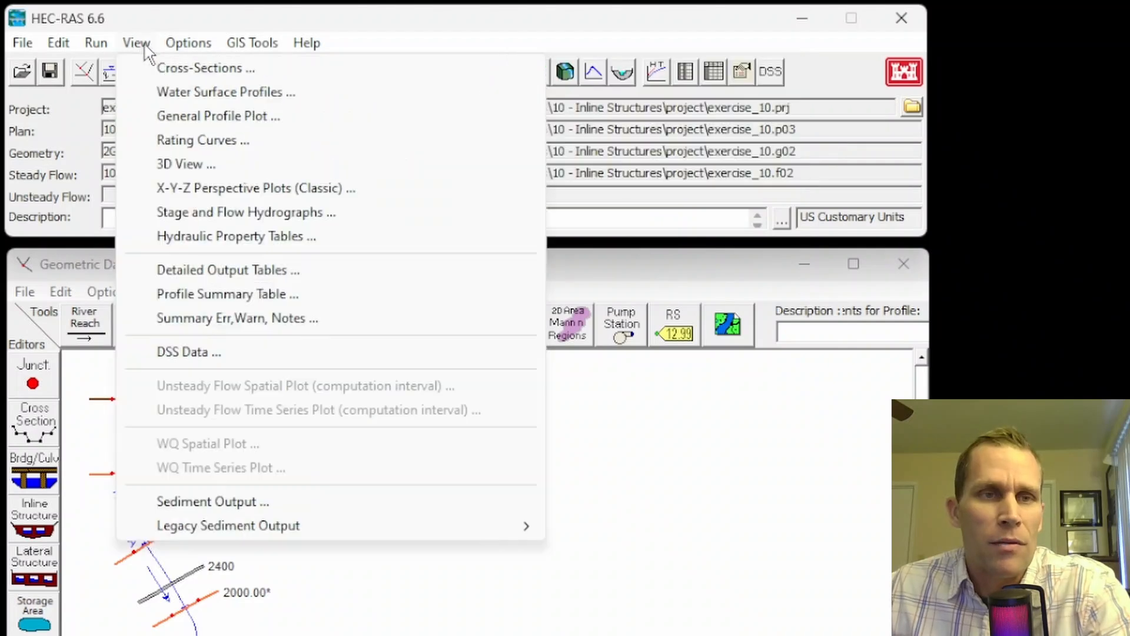
pyautogui.click(164, 67)
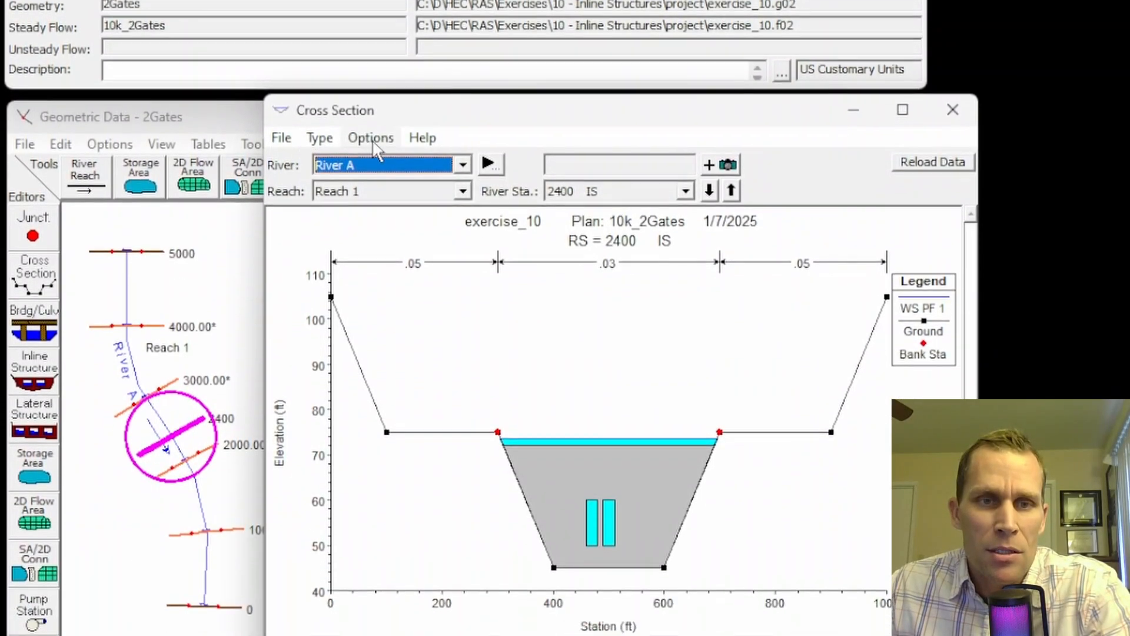
pyautogui.click(370, 231)
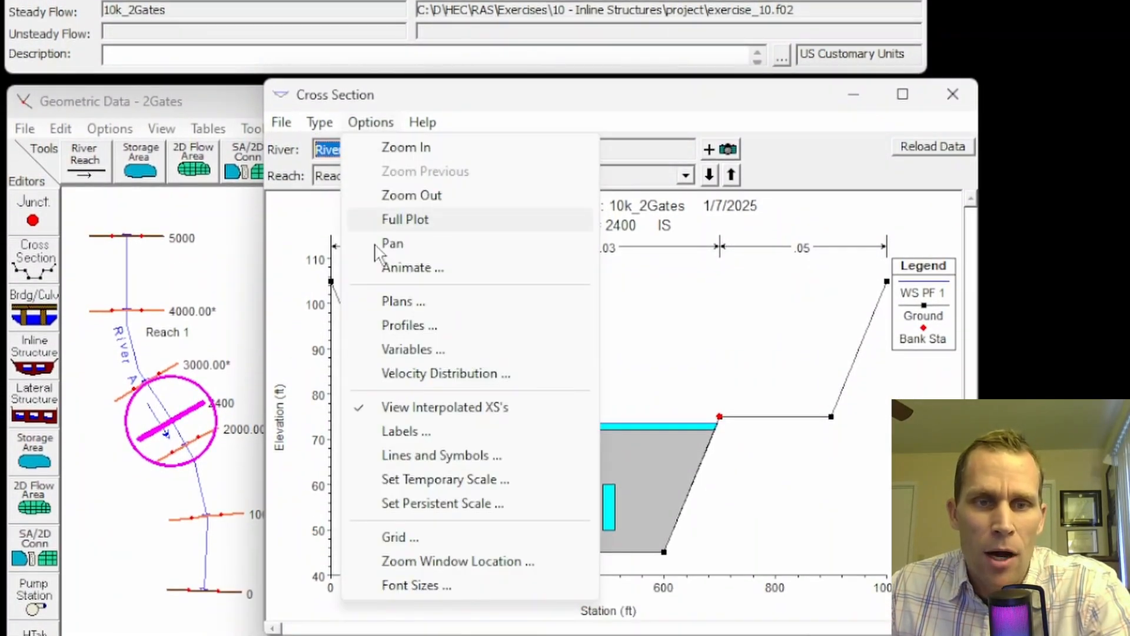
pyautogui.click(405, 295)
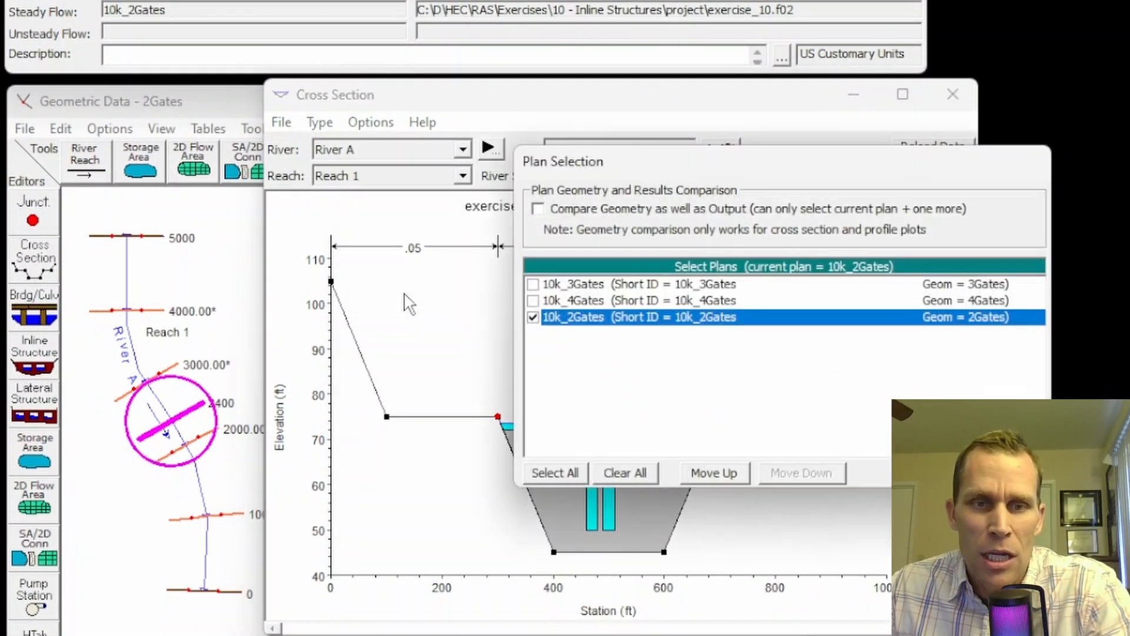
pyautogui.click(532, 301)
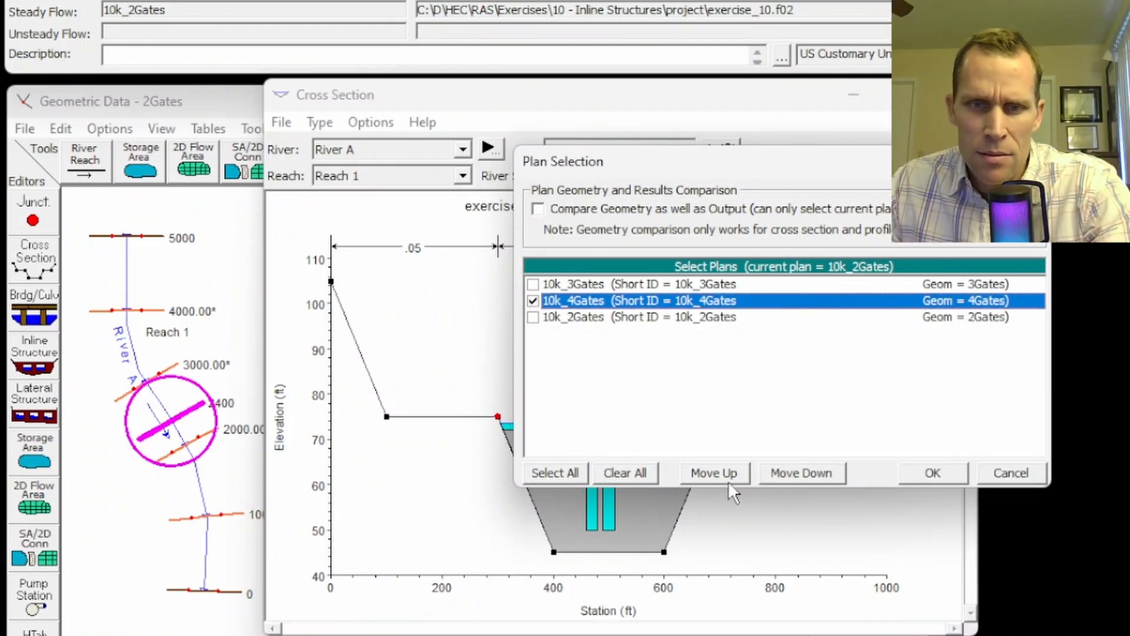
pyautogui.click(935, 474)
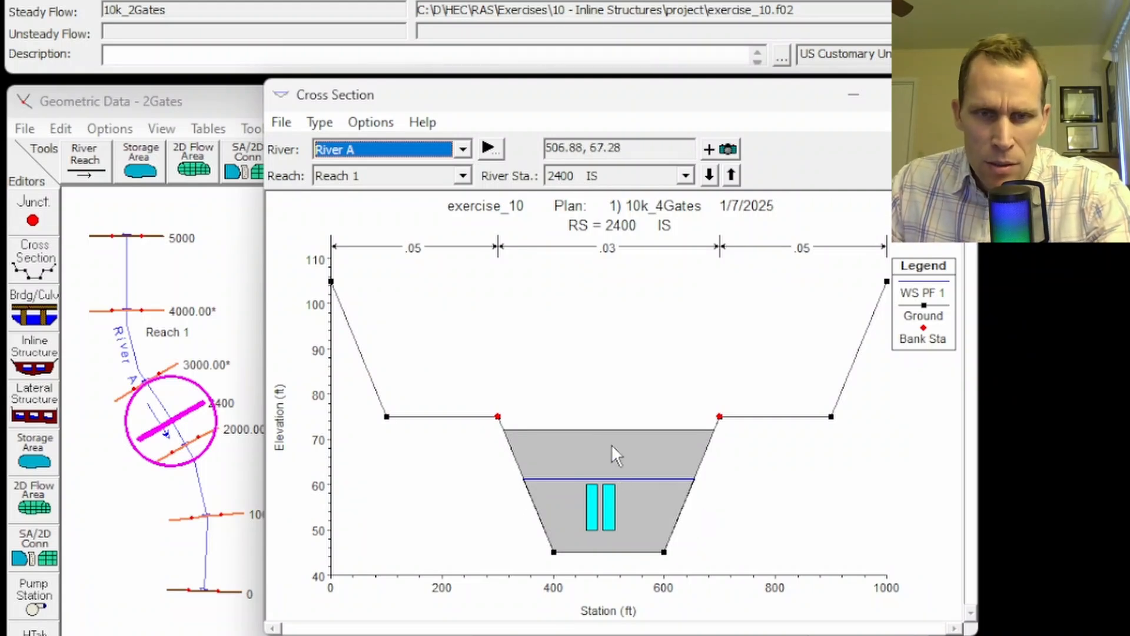
# Step: Check the cross section at river station 2000, return to the station 2400 inline structure, and close the plot
pyautogui.moveTo(664, 116); pyautogui.dragTo(659, 119)
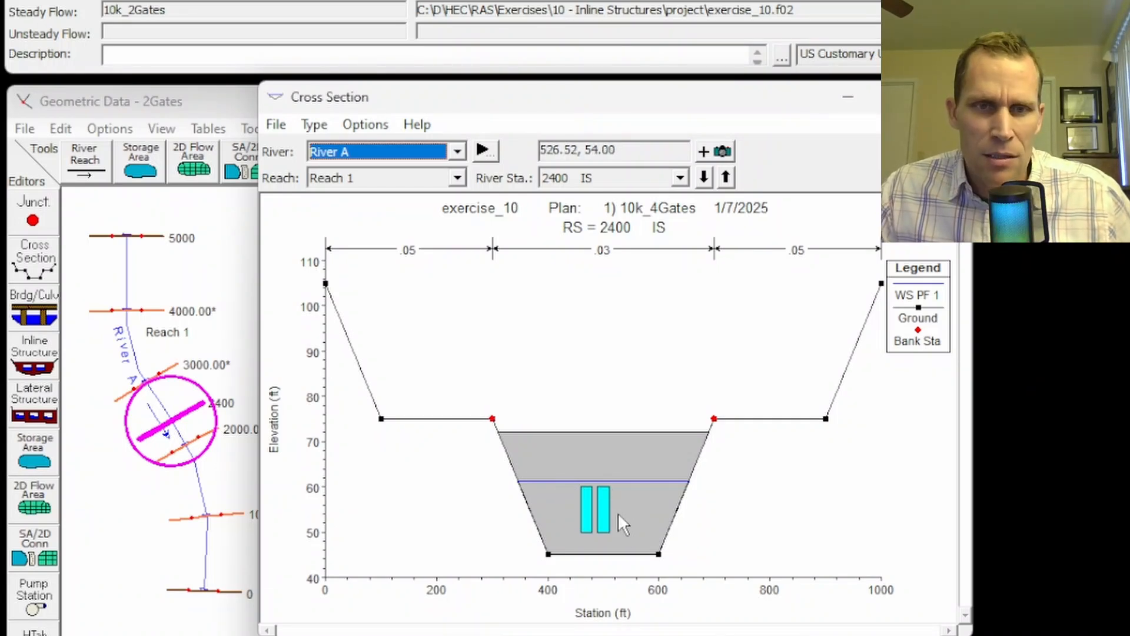
pyautogui.click(614, 178)
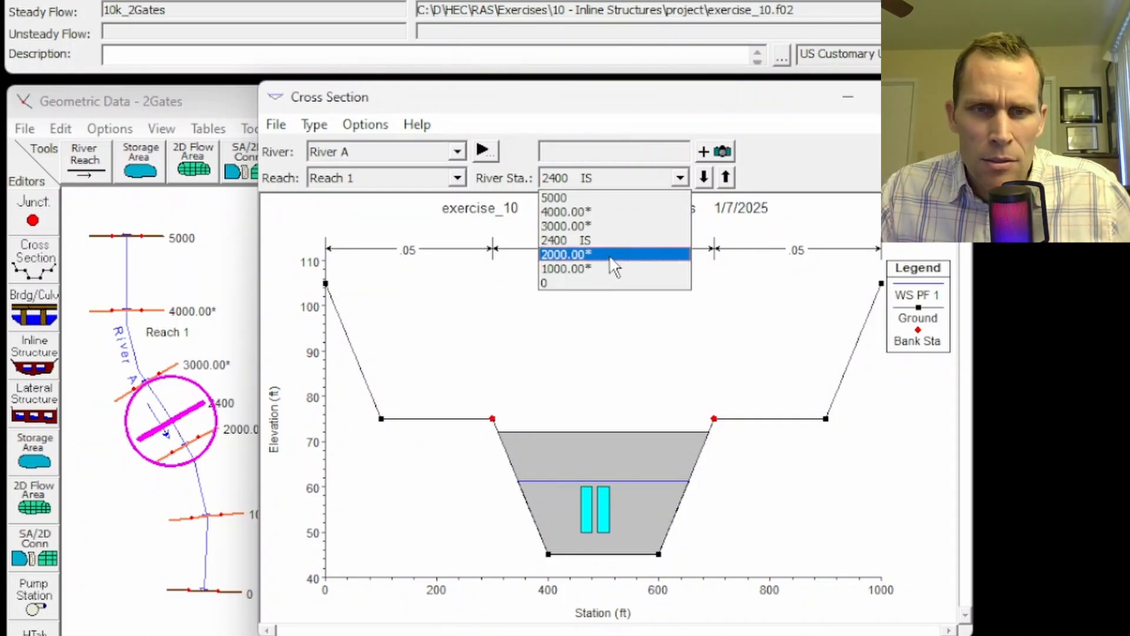
pyautogui.click(615, 255)
pyautogui.press('Up')
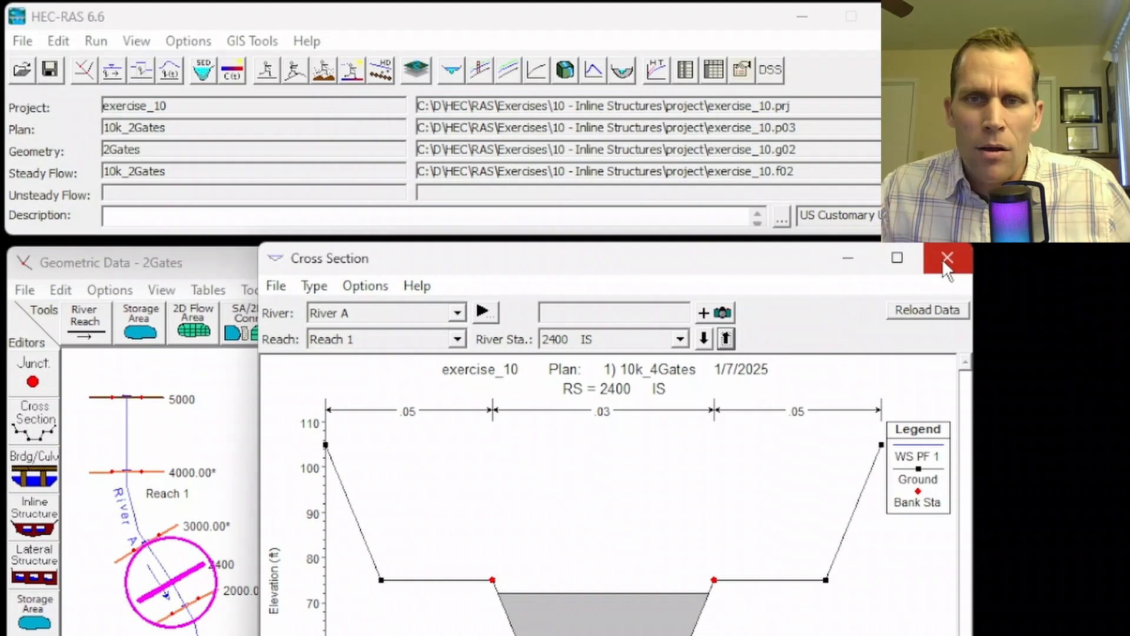
pyautogui.click(943, 158)
# Step: View the water surface profile plot, close it, and open the classic X-Y-Z perspective plot for the 10k_4Gates plan
pyautogui.click(136, 41)
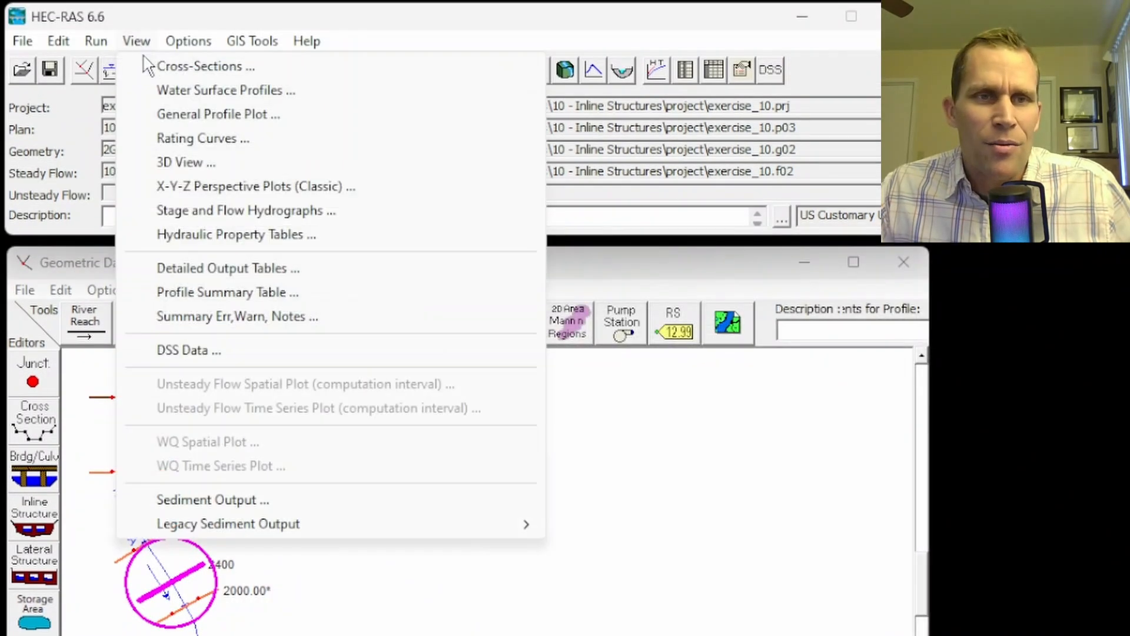
pyautogui.click(195, 93)
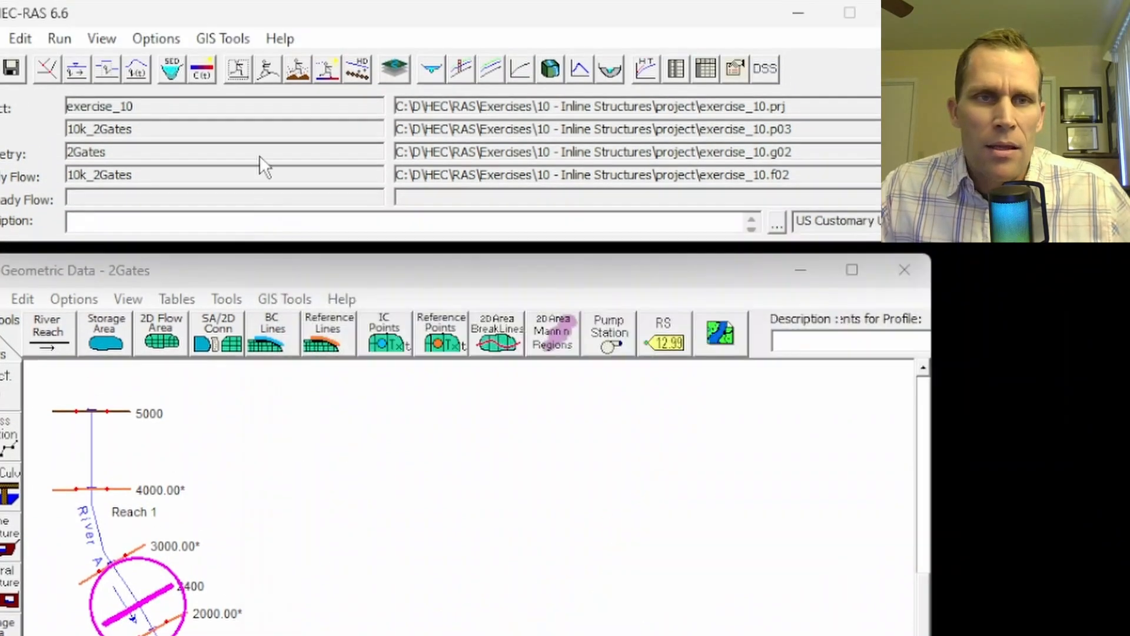
pyautogui.click(101, 39)
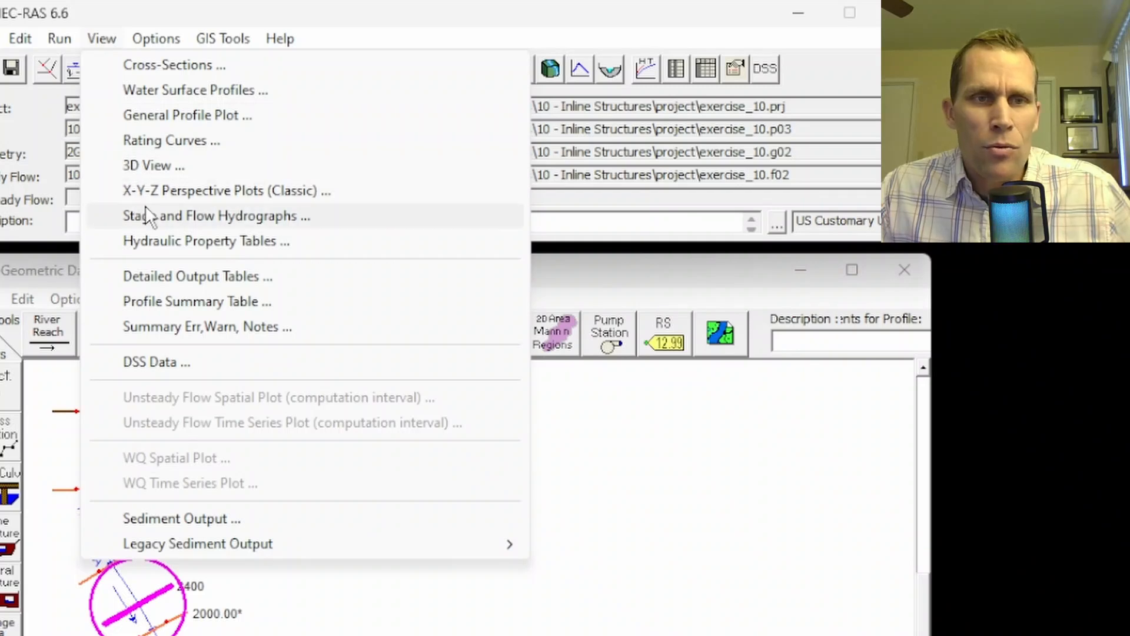
pyautogui.click(165, 191)
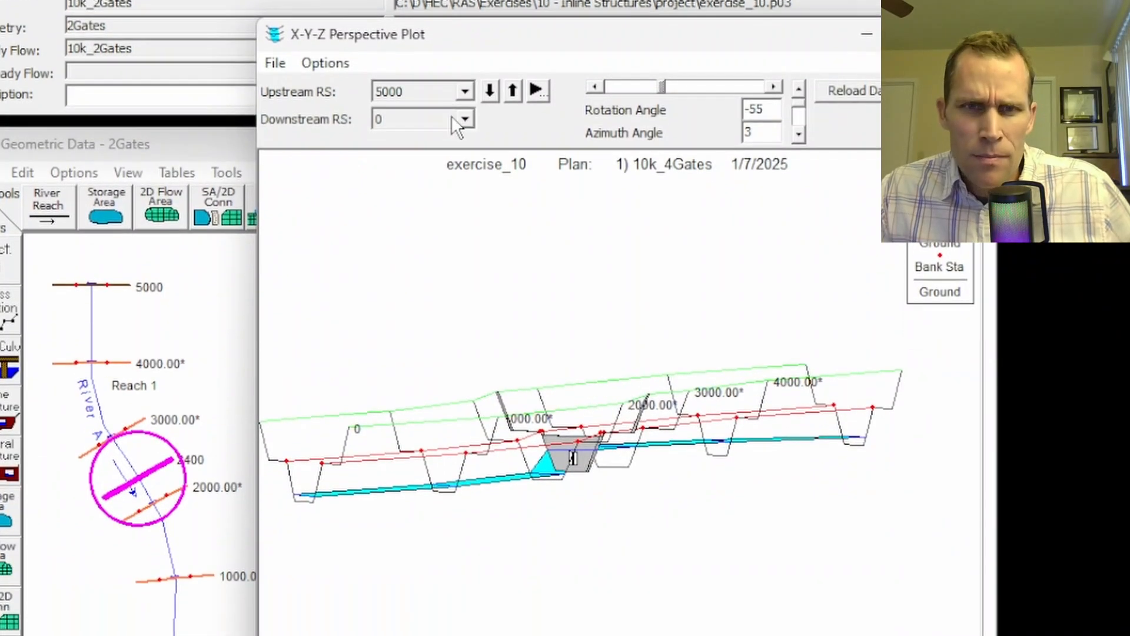
# Step: Set the perspective to rotation angle -35 and azimuth angle 45, and zoom in on the inline structure
pyautogui.click(798, 187)
pyautogui.click(774, 72)
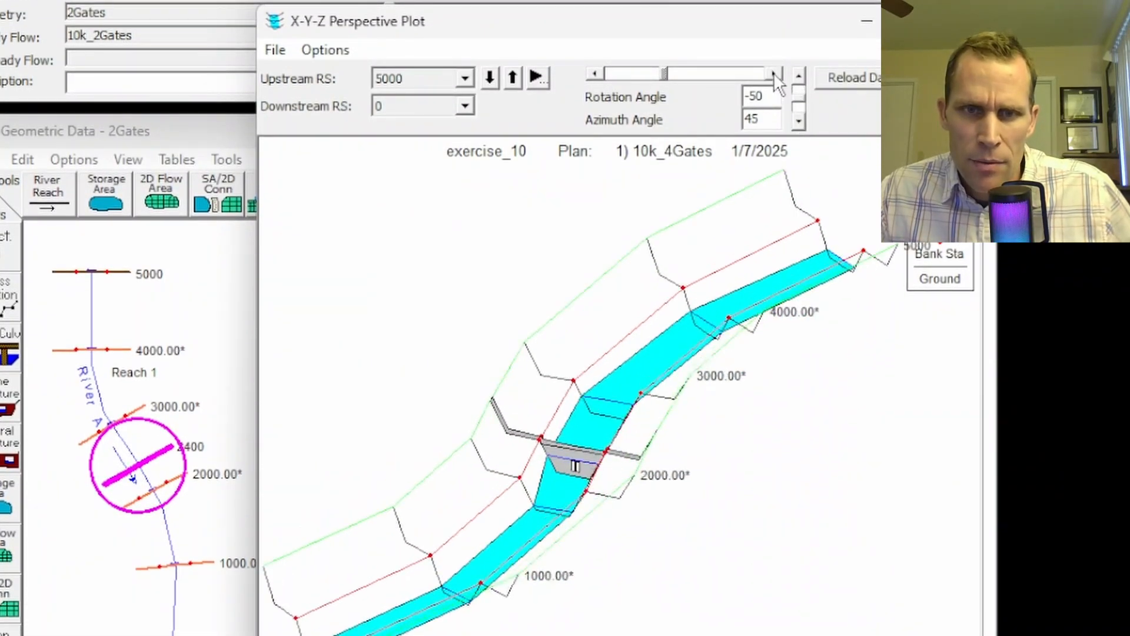
pyautogui.click(774, 73)
pyautogui.click(326, 50)
pyautogui.click(356, 76)
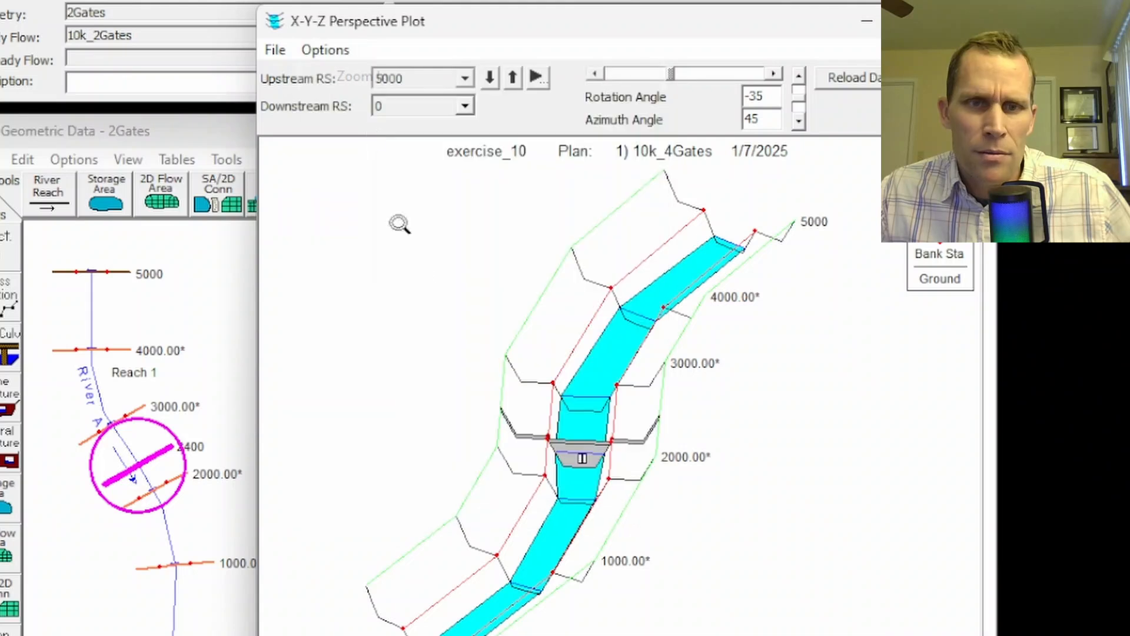
pyautogui.moveTo(471, 401); pyautogui.dragTo(681, 508)
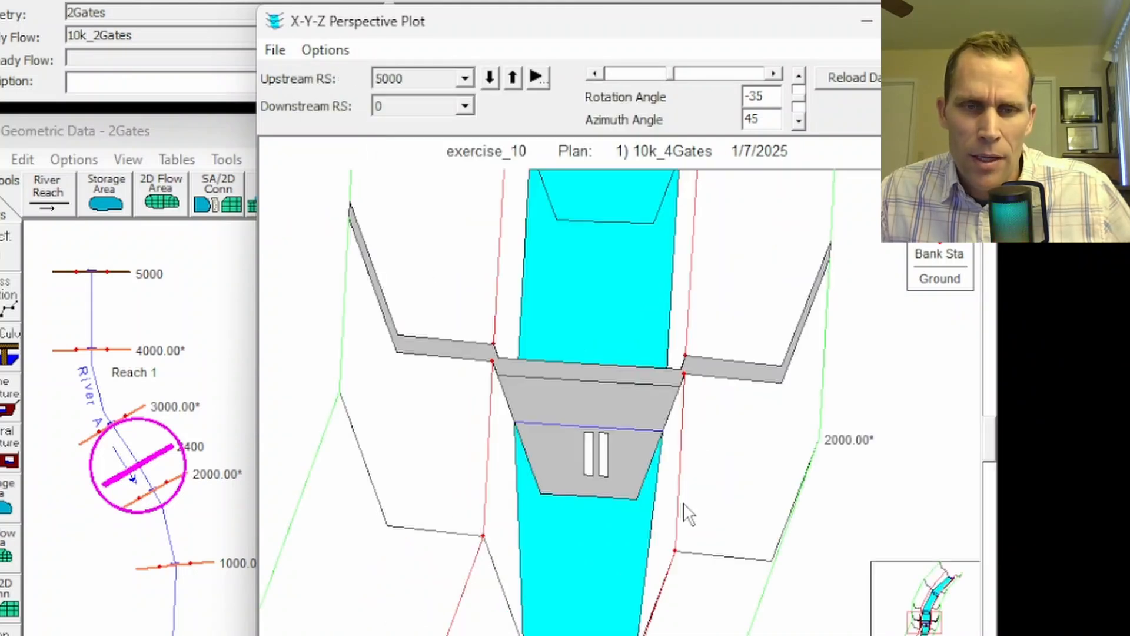
# Step: View the 10k_2Gates, 10k_3Gates and 10k_4Gates plans together in perspective at rotation angle -115 and azimuth angle 24, and close the plot
pyautogui.click(802, 88)
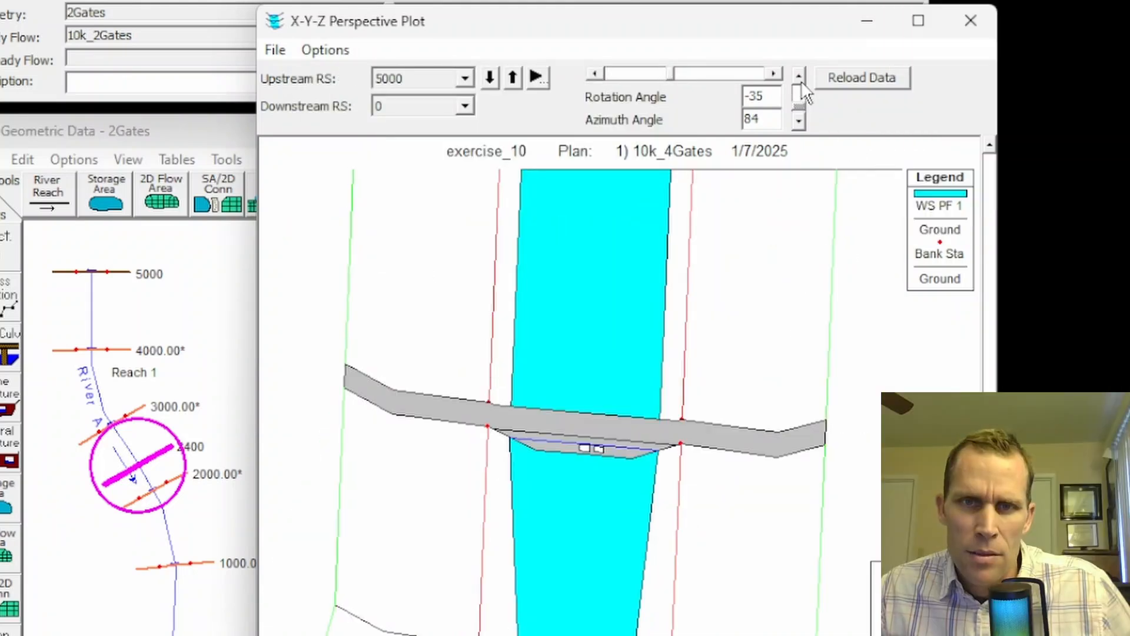
pyautogui.click(800, 80)
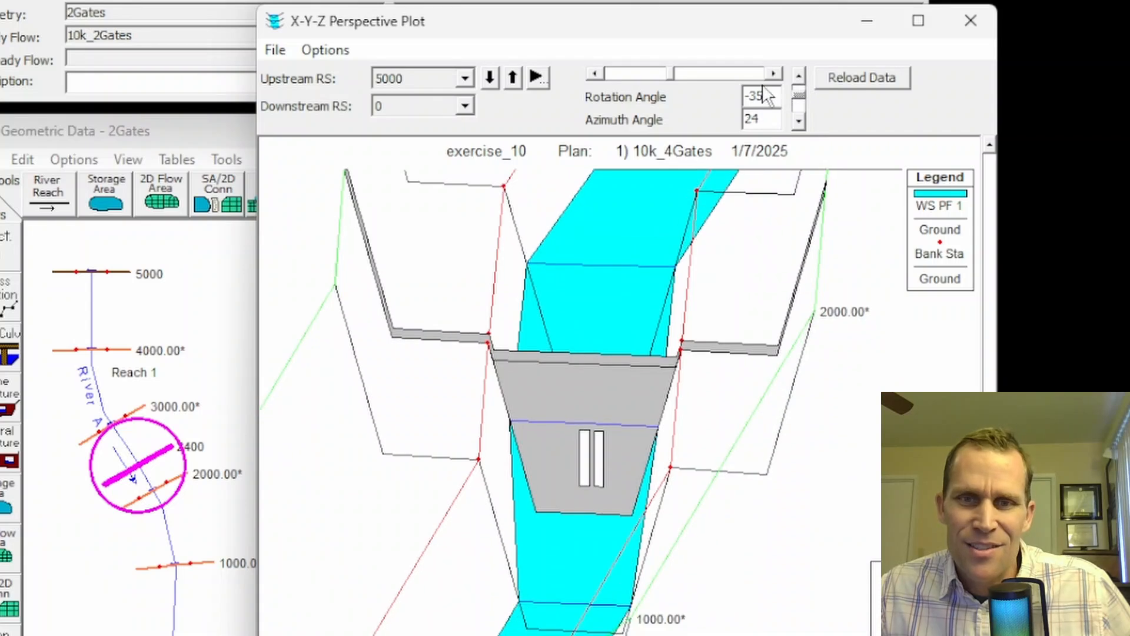
pyautogui.click(594, 73)
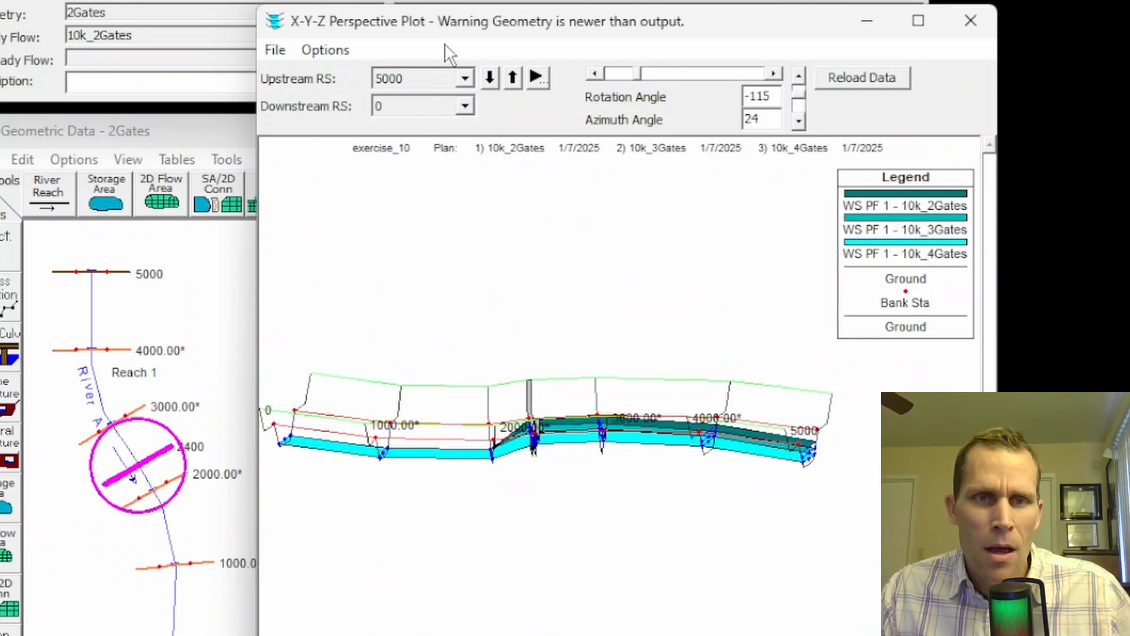
pyautogui.moveTo(486, 30); pyautogui.dragTo(474, 53)
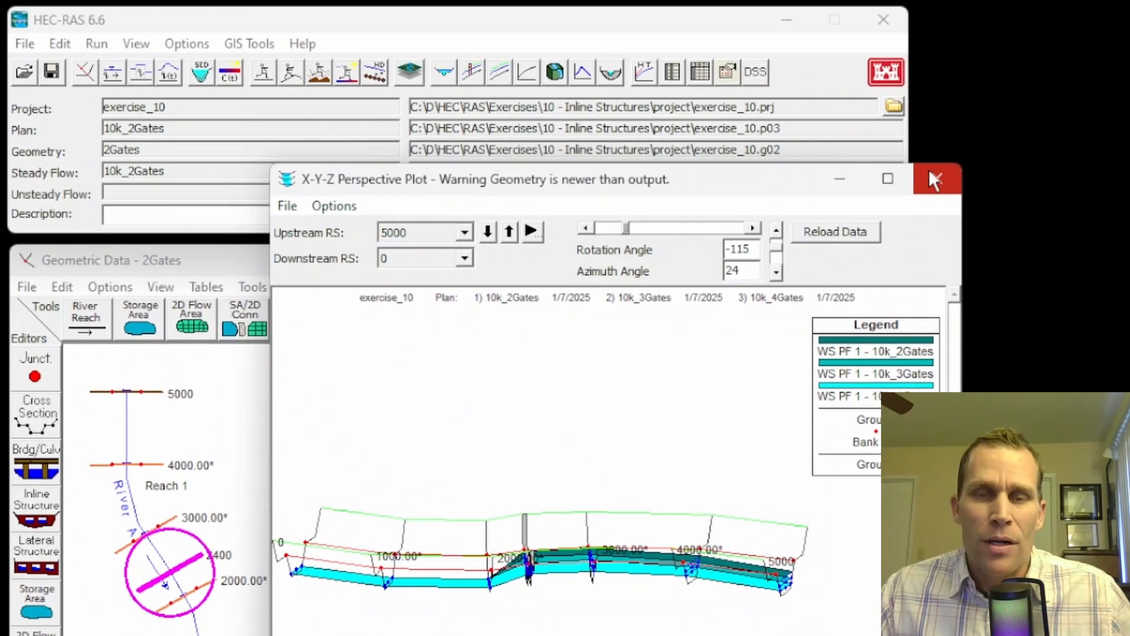
pyautogui.click(939, 178)
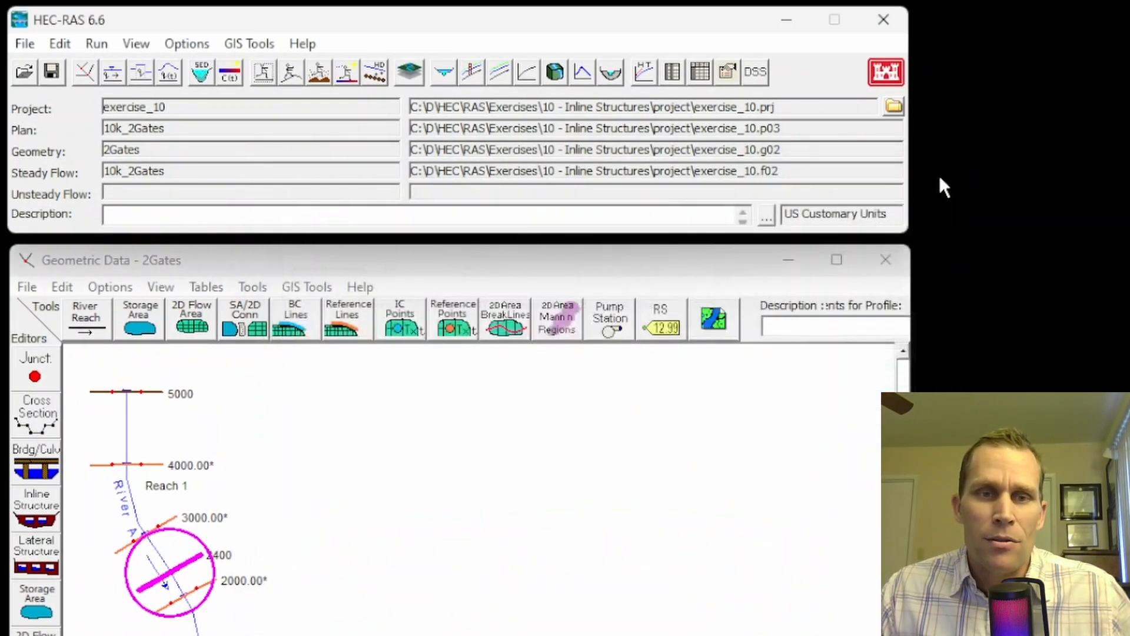